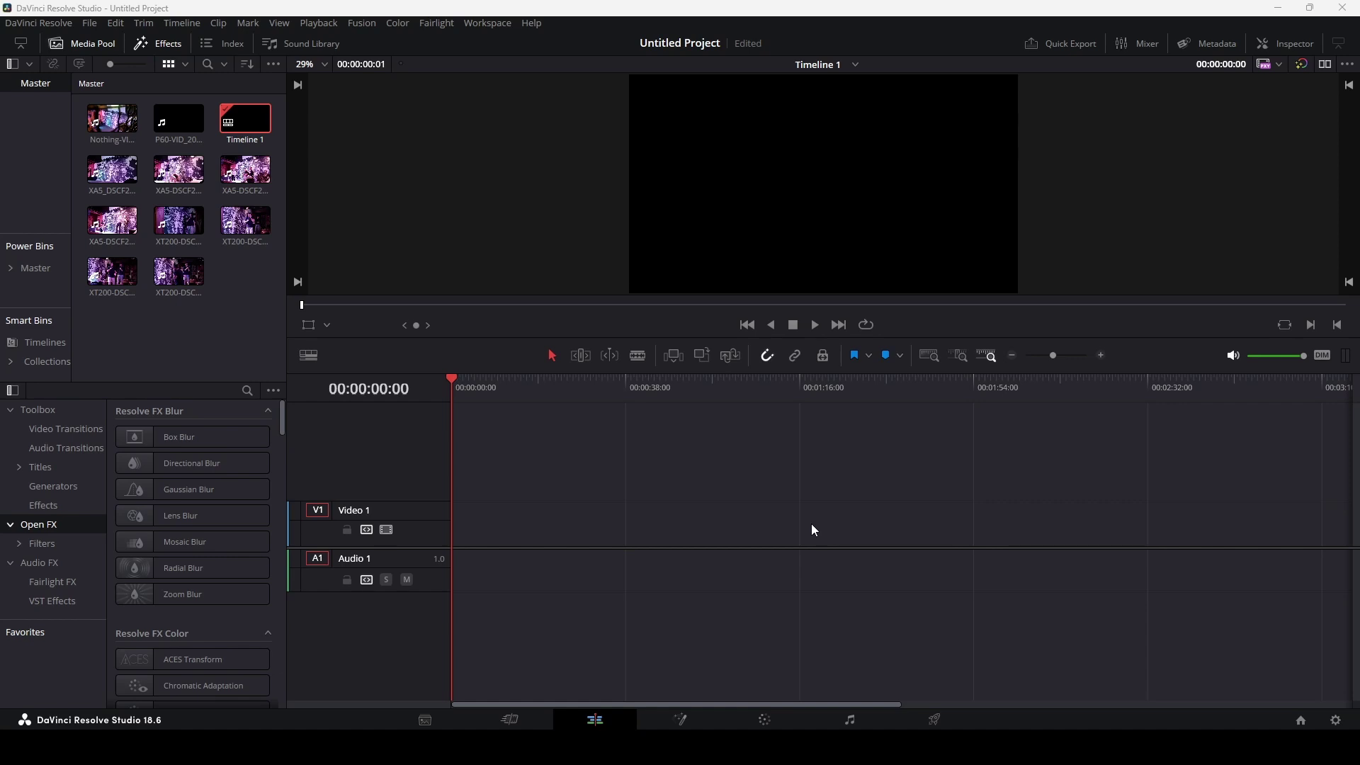
Place the Nothing and P60 phone videos on separate video tracks, both starting at the beginning of the timeline.
drag(134, 131, 476, 528)
alt+scroll(647, 564, down, 8)
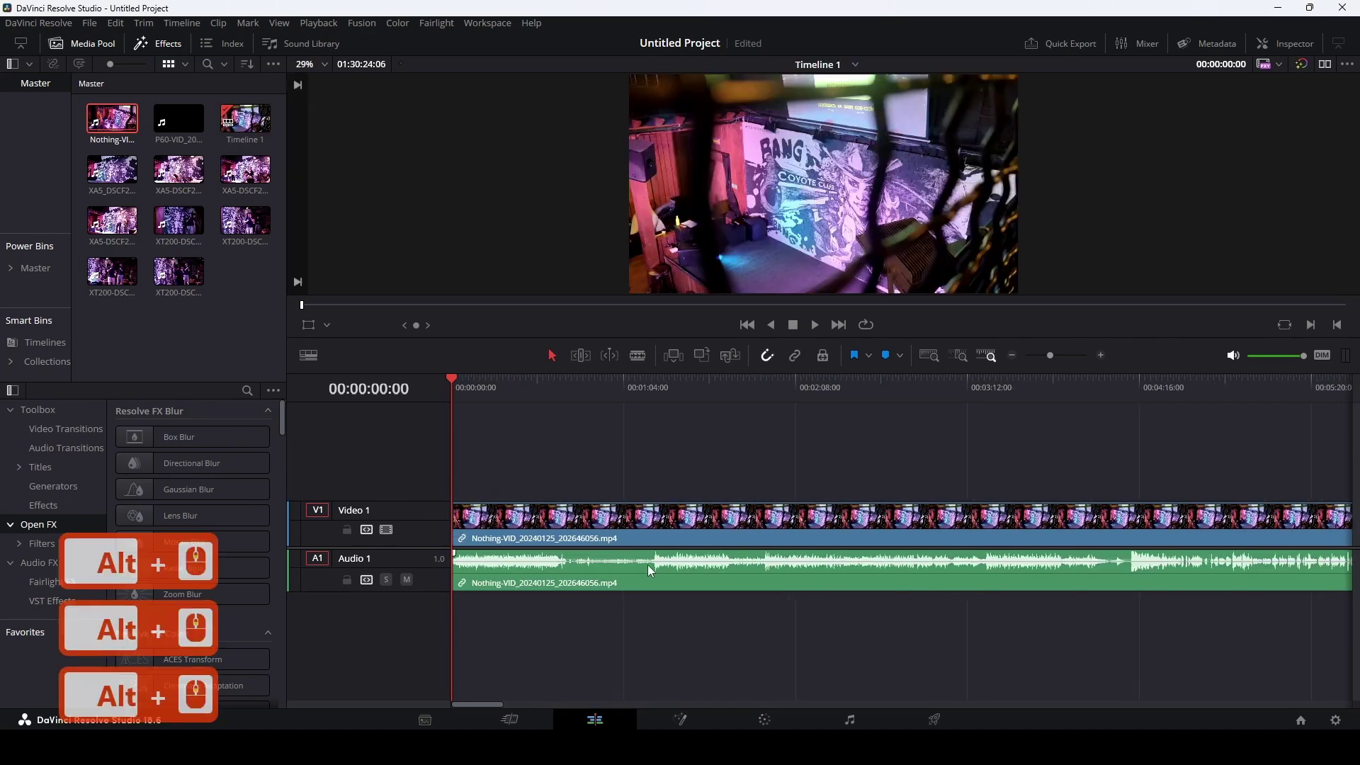
alt+scroll(648, 564, down, 5)
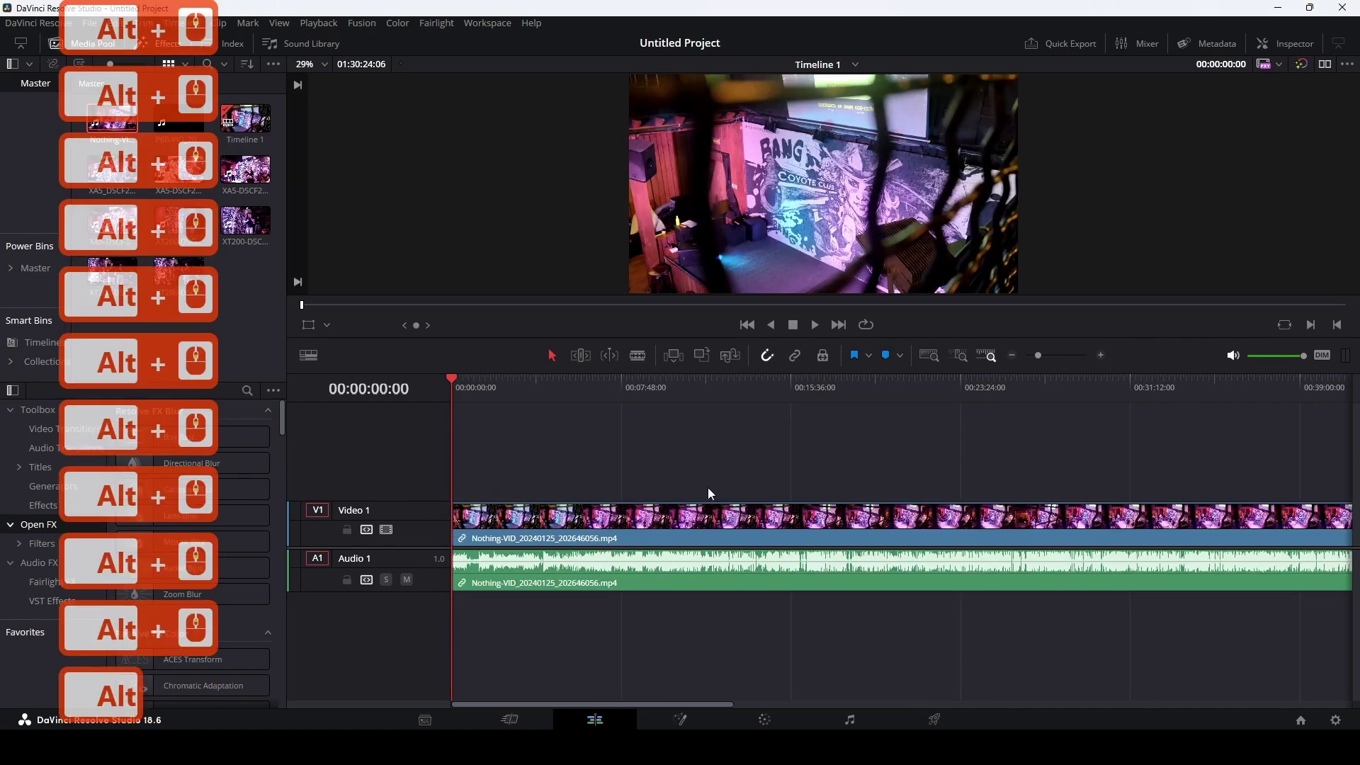
click(673, 390)
drag(179, 118, 459, 465)
click(453, 385)
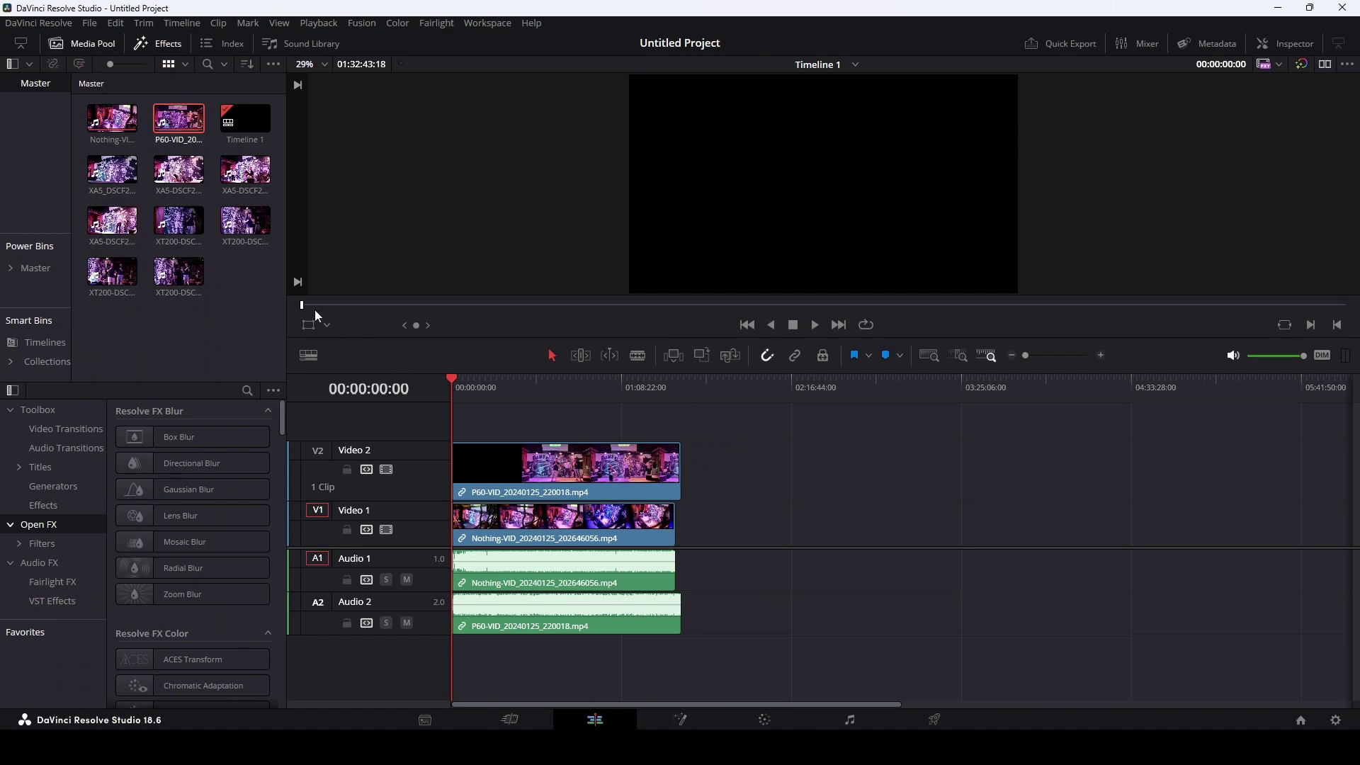
Add the four XA5 clips together on a third video track above the phone videos.
click(112, 170)
ctrl+click(179, 173)
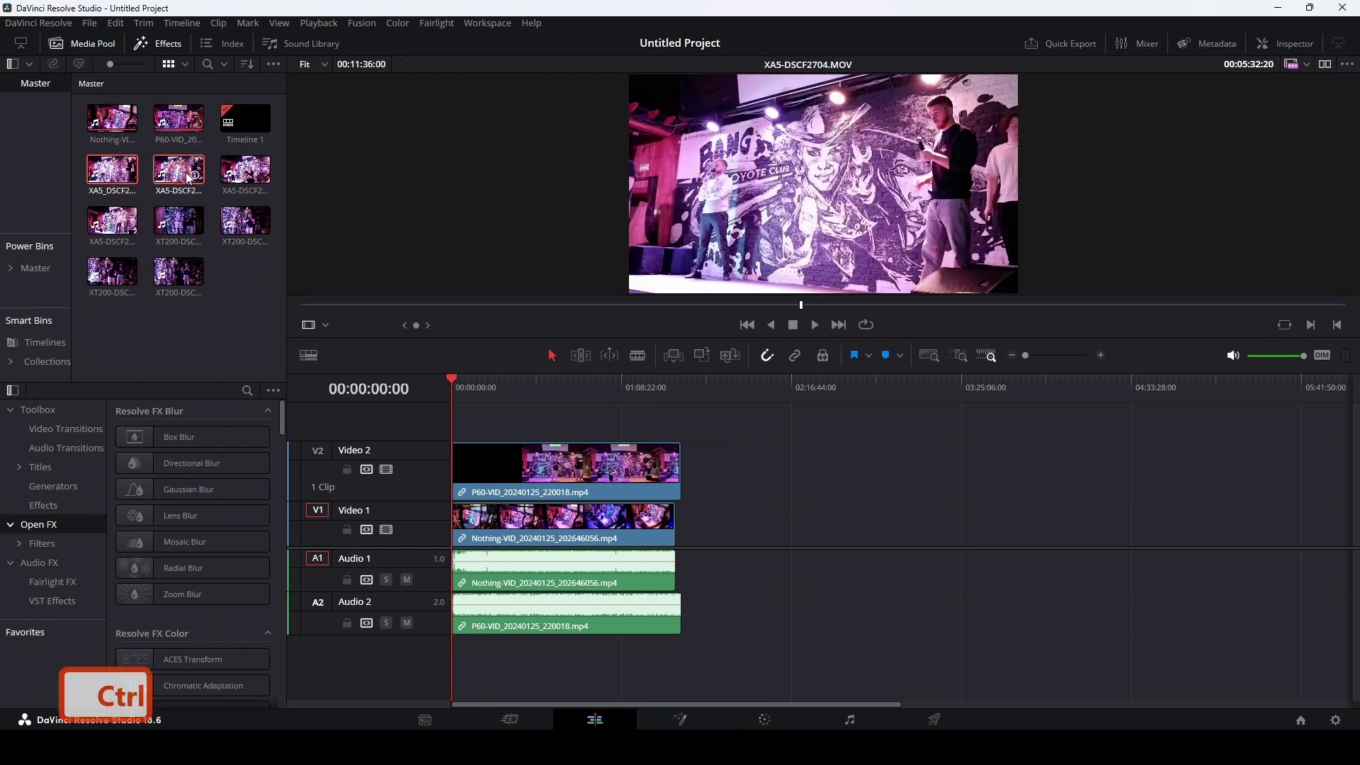
ctrl+click(245, 172)
ctrl+click(112, 223)
drag(113, 225, 528, 450)
scroll(771, 542, up, 1)
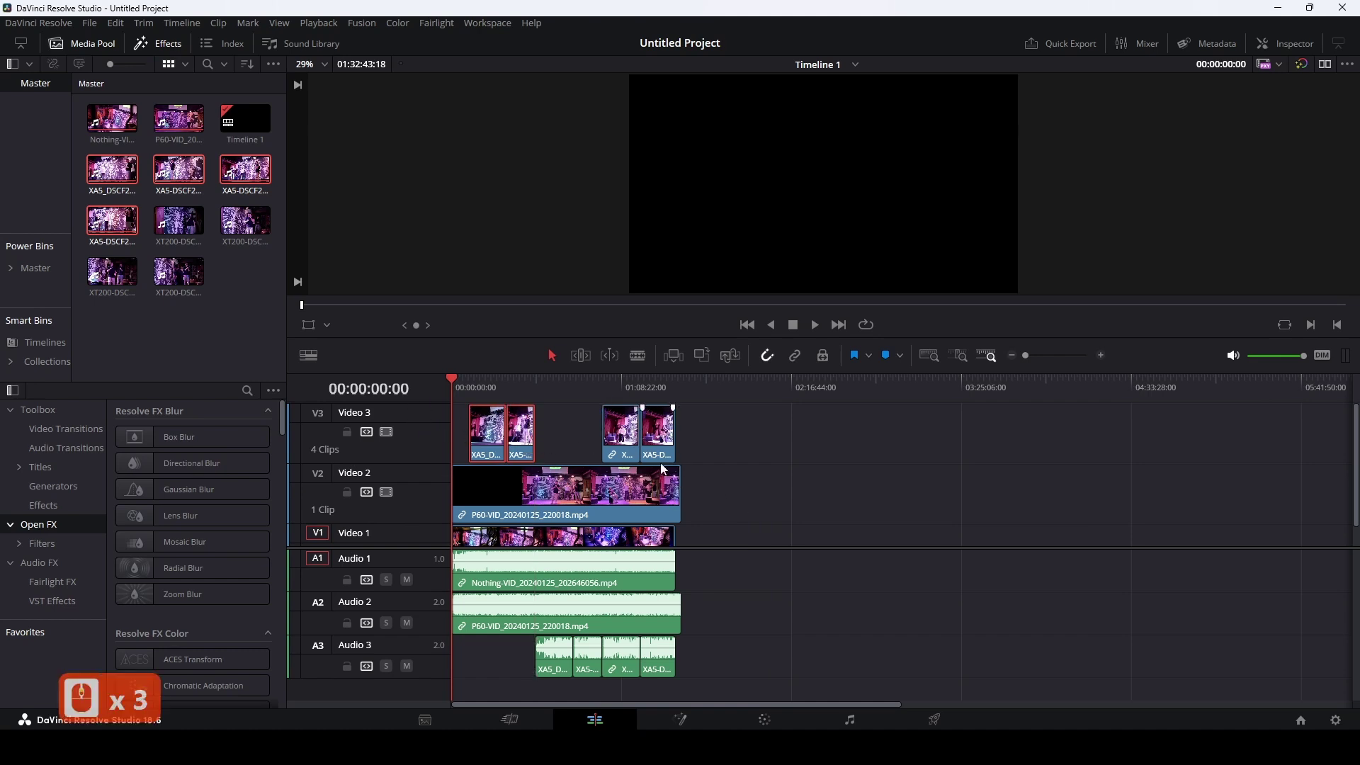
Add the four XT200 clips together on a fourth video track above the XA5 clips.
click(178, 225)
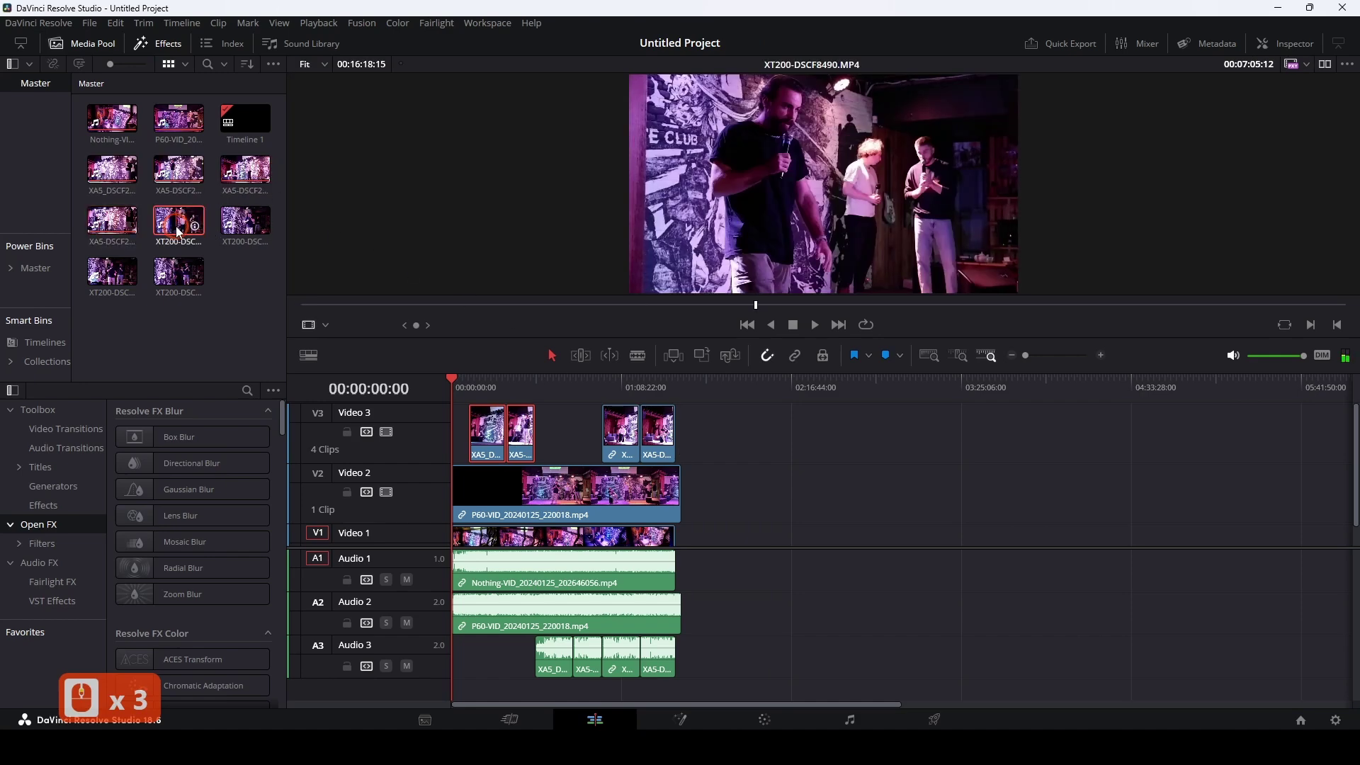
shift+click(178, 271)
drag(179, 272, 533, 435)
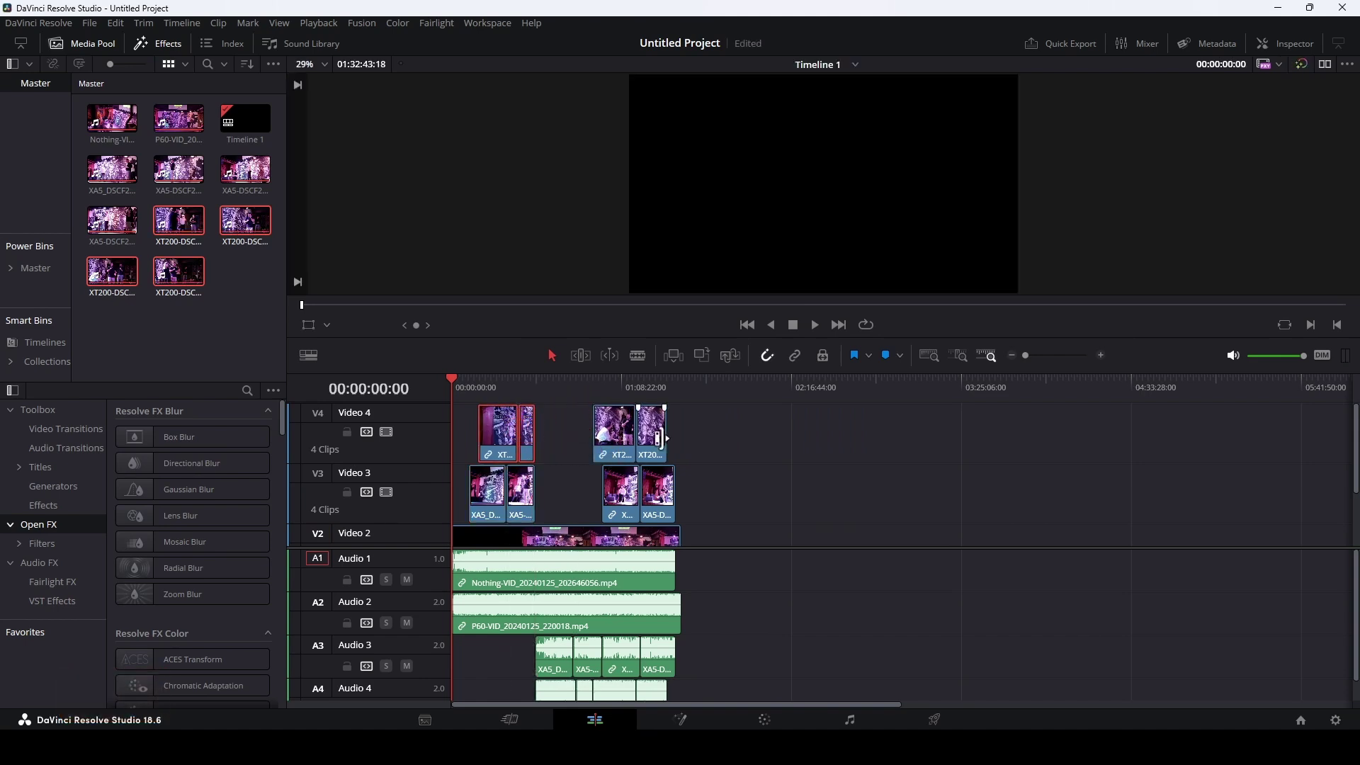
Move the audio of the first two XA5 and first two XT200 clips earlier, beneath their video.
scroll(513, 653, down, 1)
click(543, 640)
shift+click(586, 641)
shift+click(565, 684)
ctrl+click(585, 685)
drag(585, 685, 520, 687)
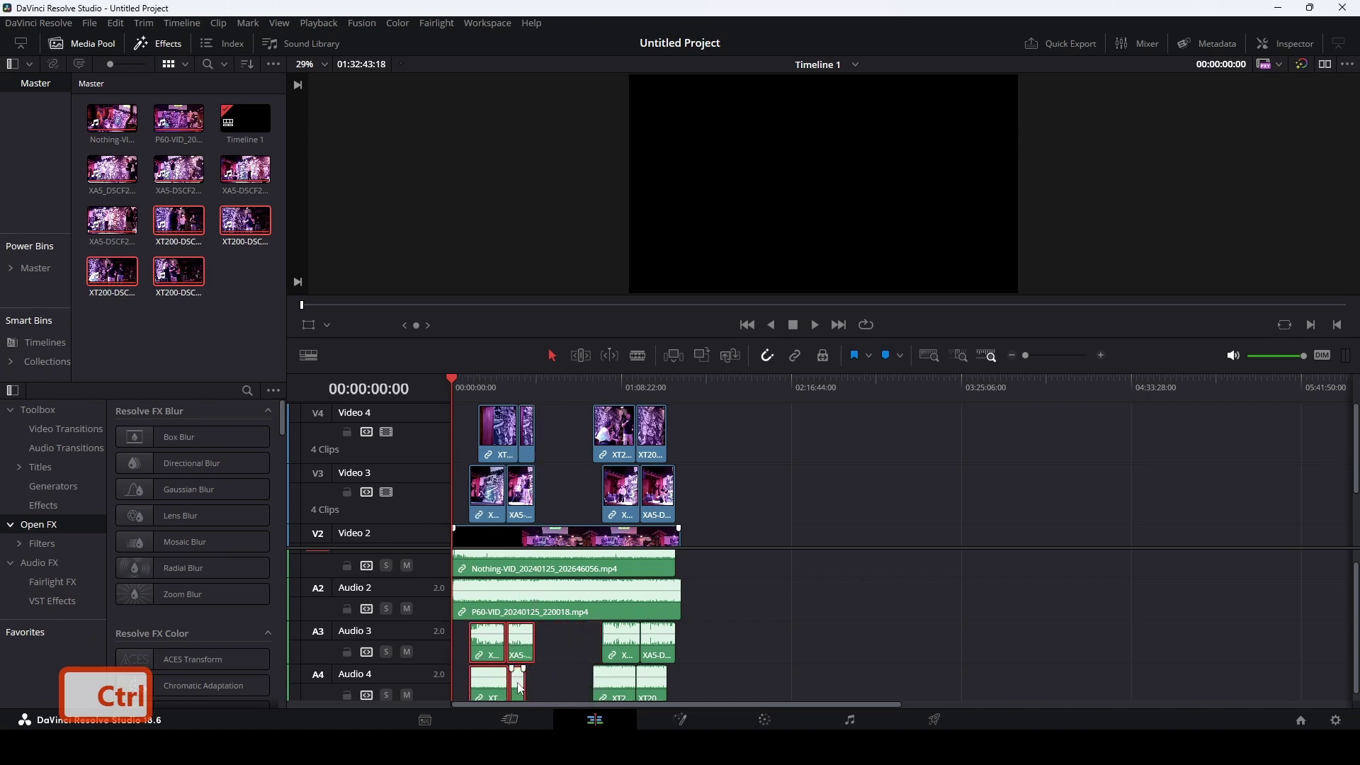
scroll(709, 612, up, 4)
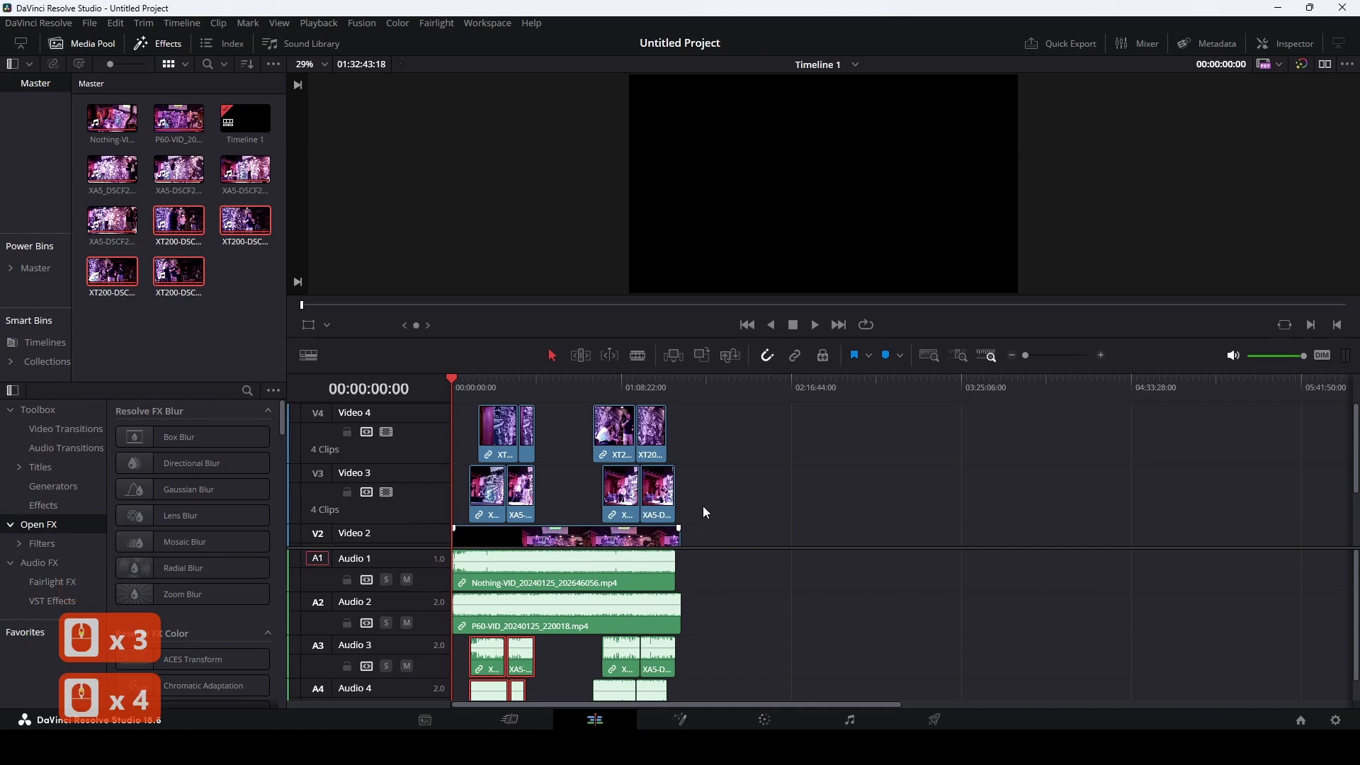
Delete all video and audio clips from the timeline.
drag(718, 421, 481, 684)
key(BackSpace)
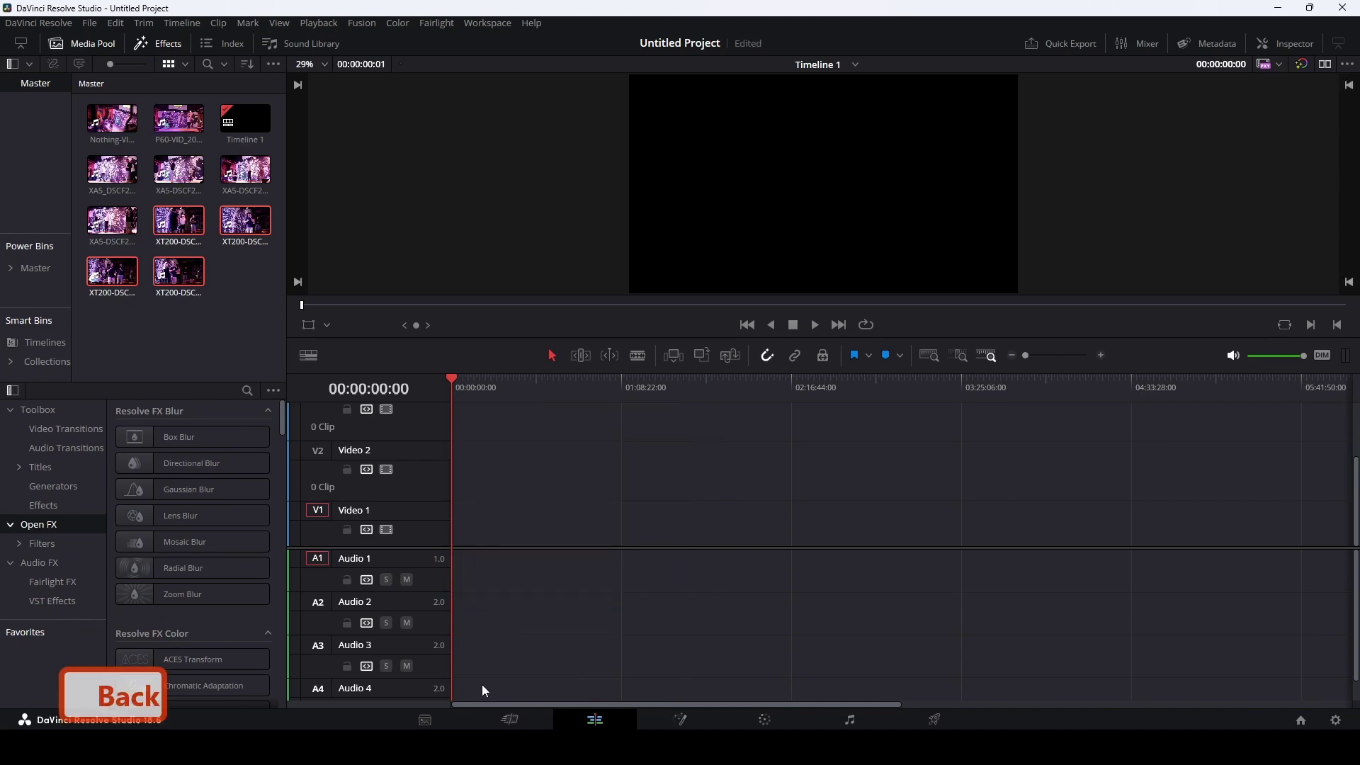
click(240, 294)
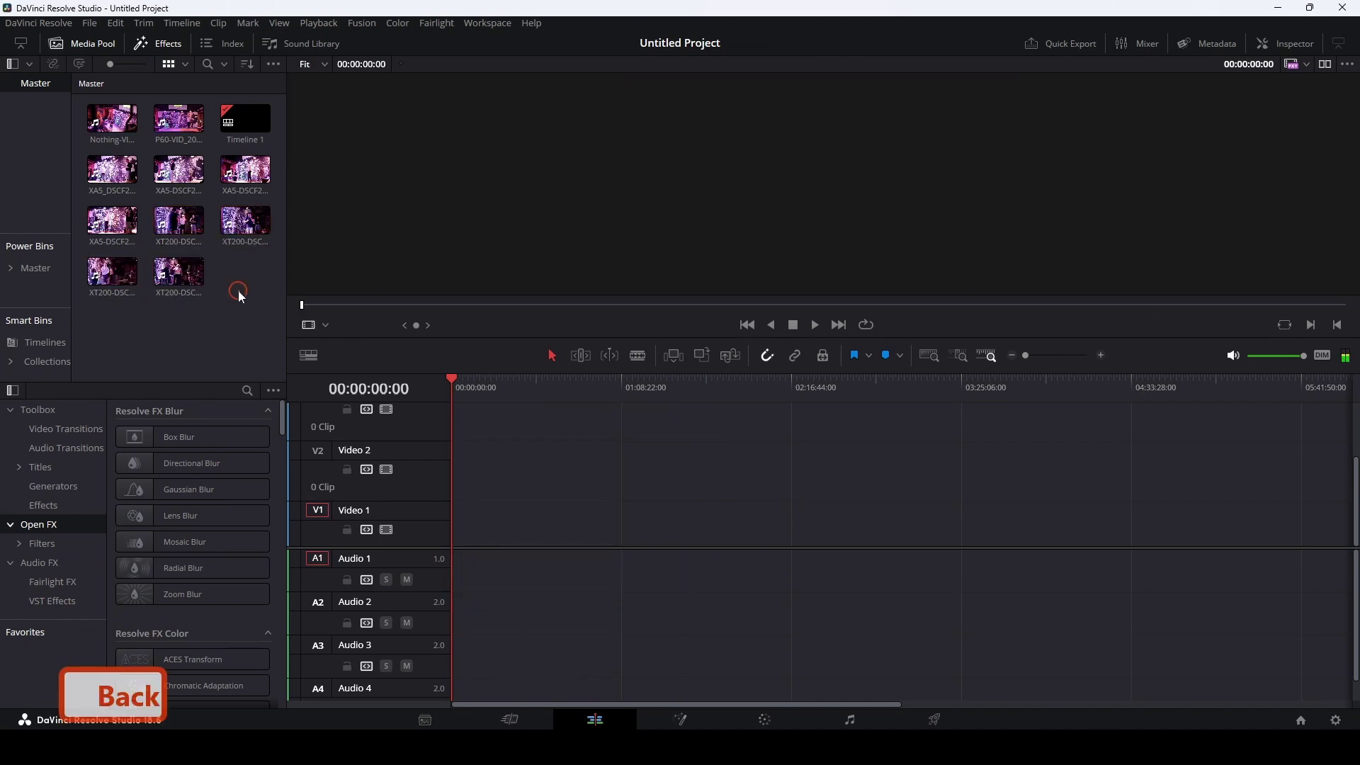
key(ctrl+a)
ctrl+click(254, 120)
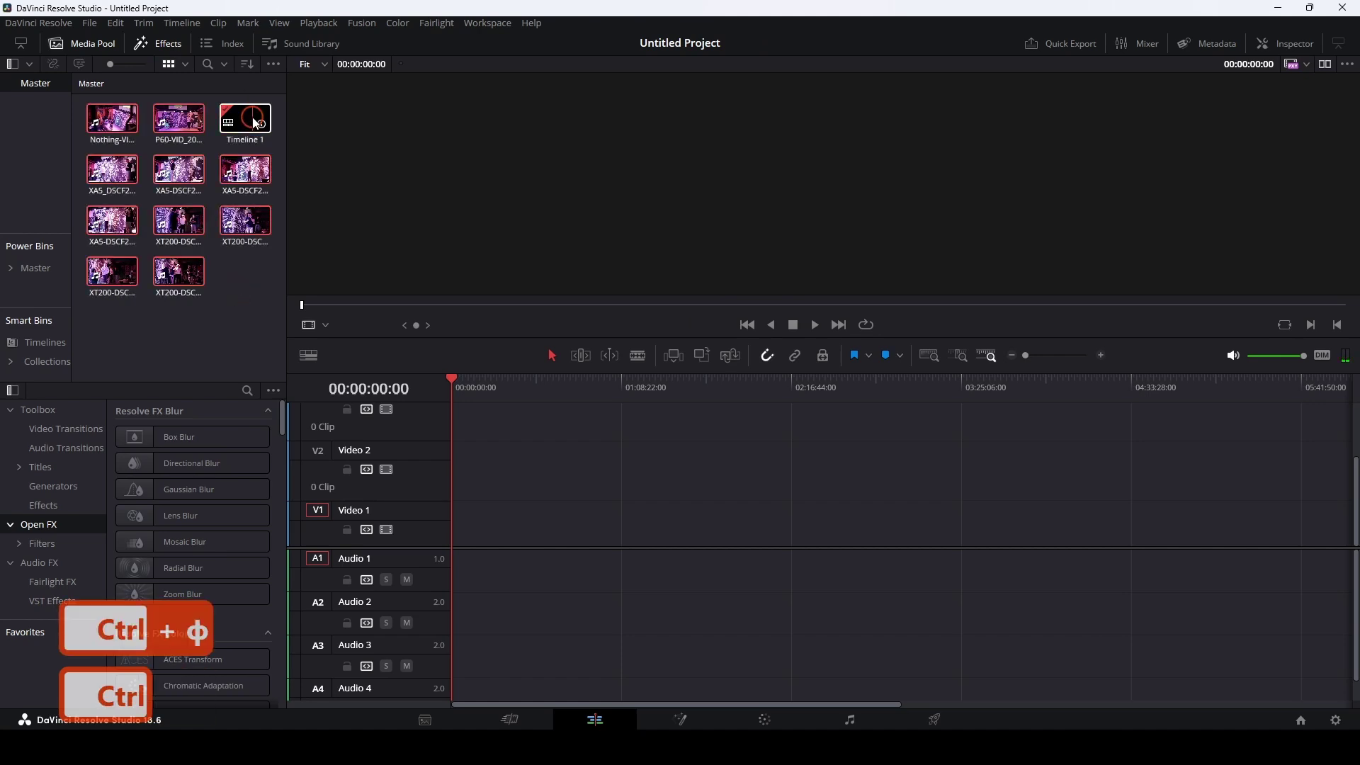
right_click(176, 115)
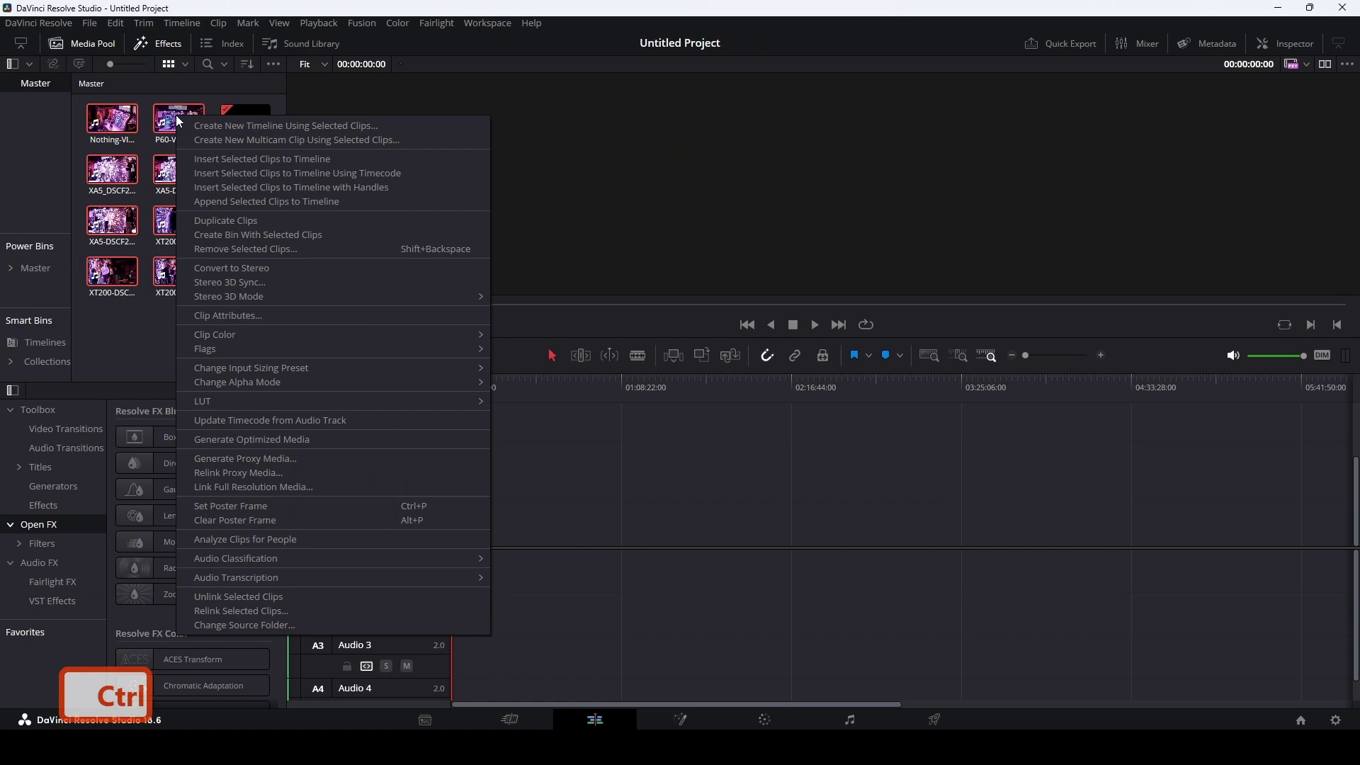
click(236, 141)
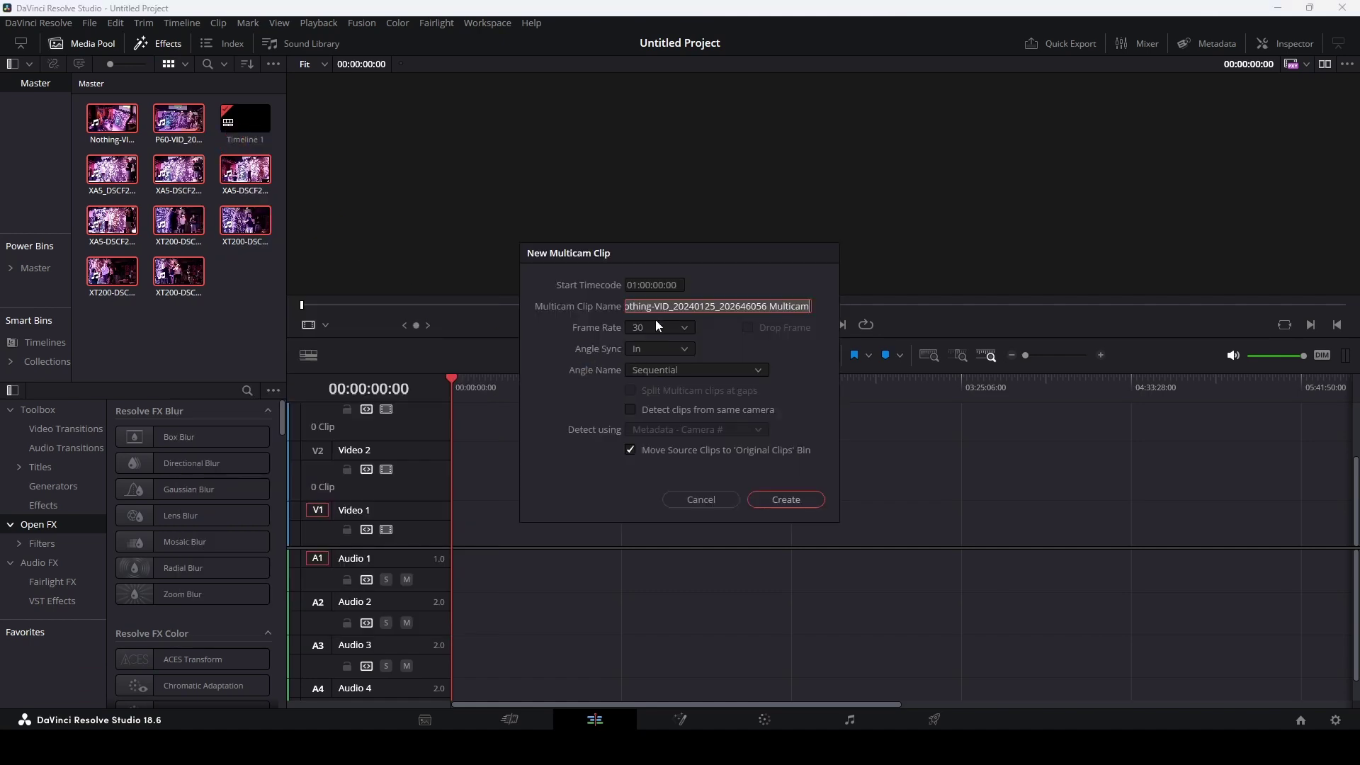
click(771, 306)
key(shift+Home)
key(BackSpace)
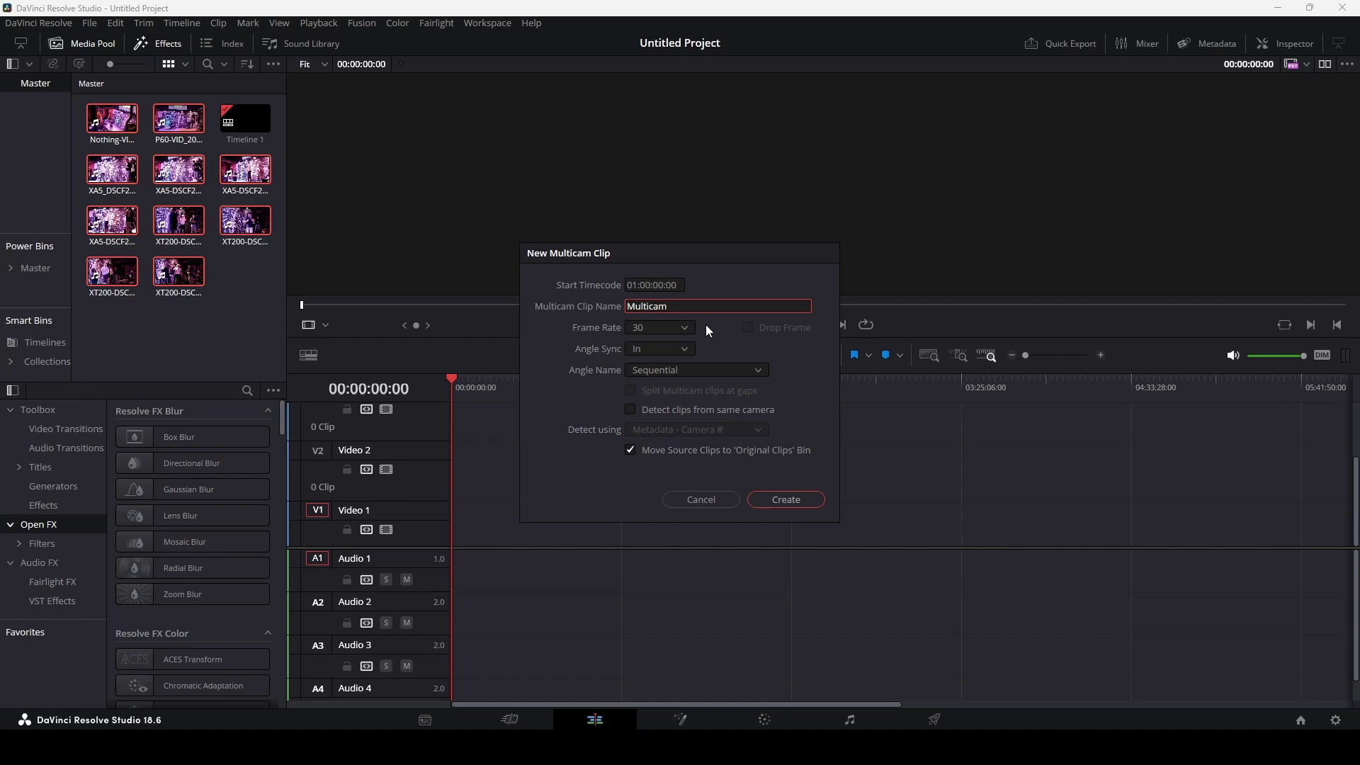
click(676, 347)
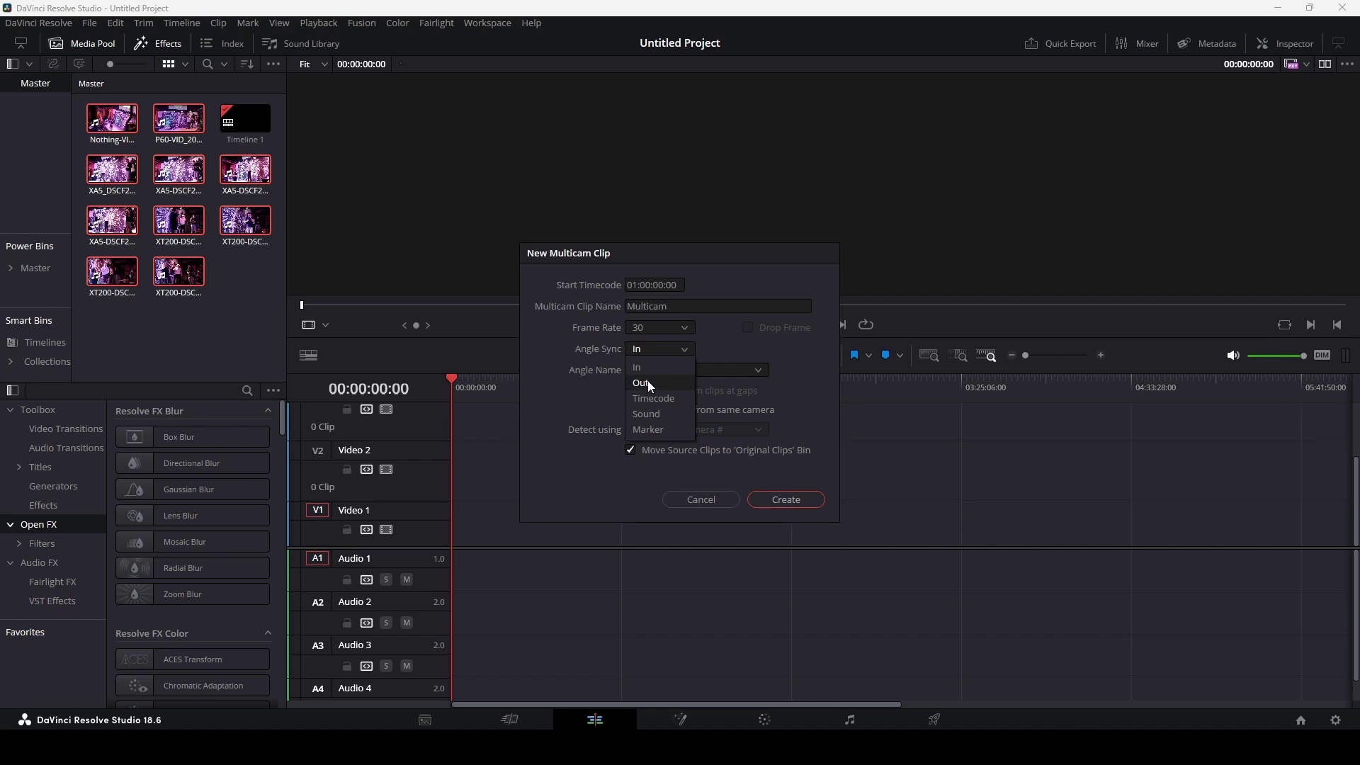
click(660, 413)
click(610, 373)
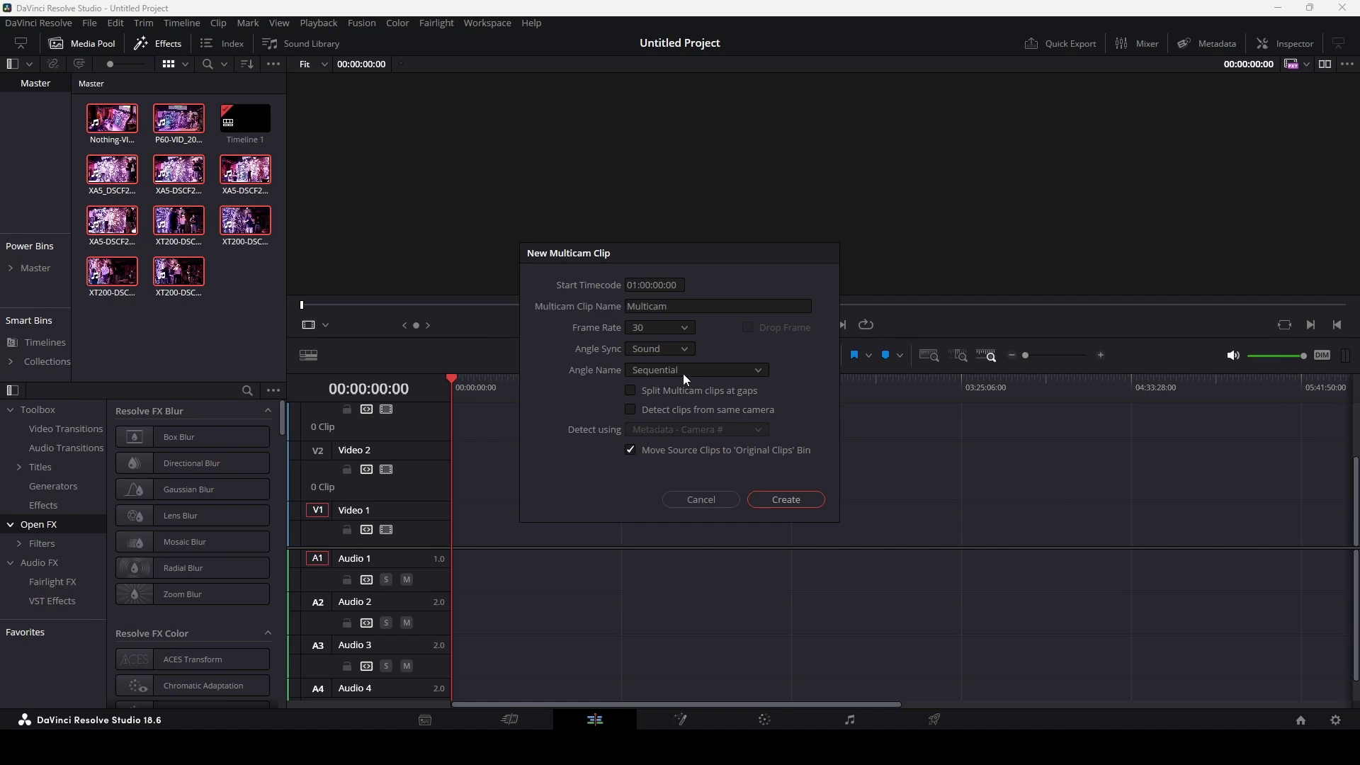
click(629, 391)
click(630, 410)
click(709, 497)
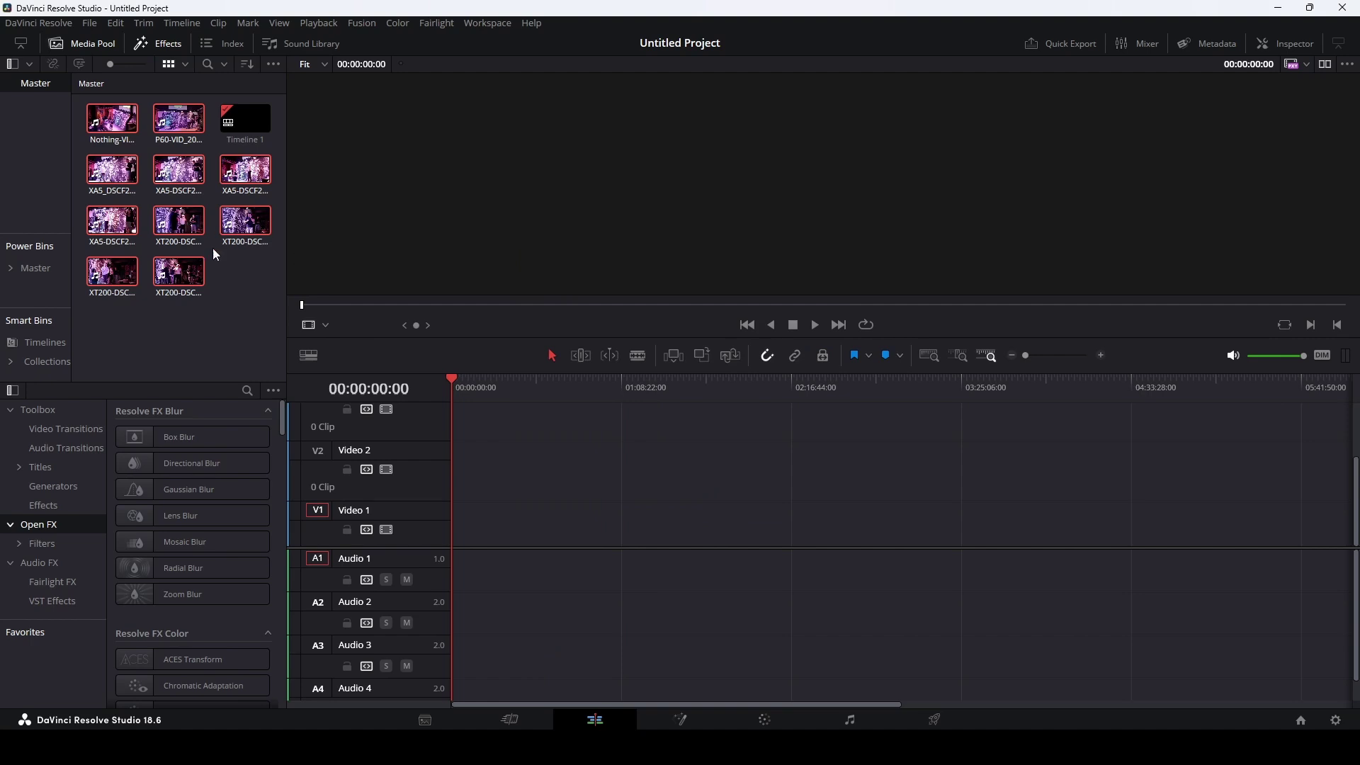
click(245, 292)
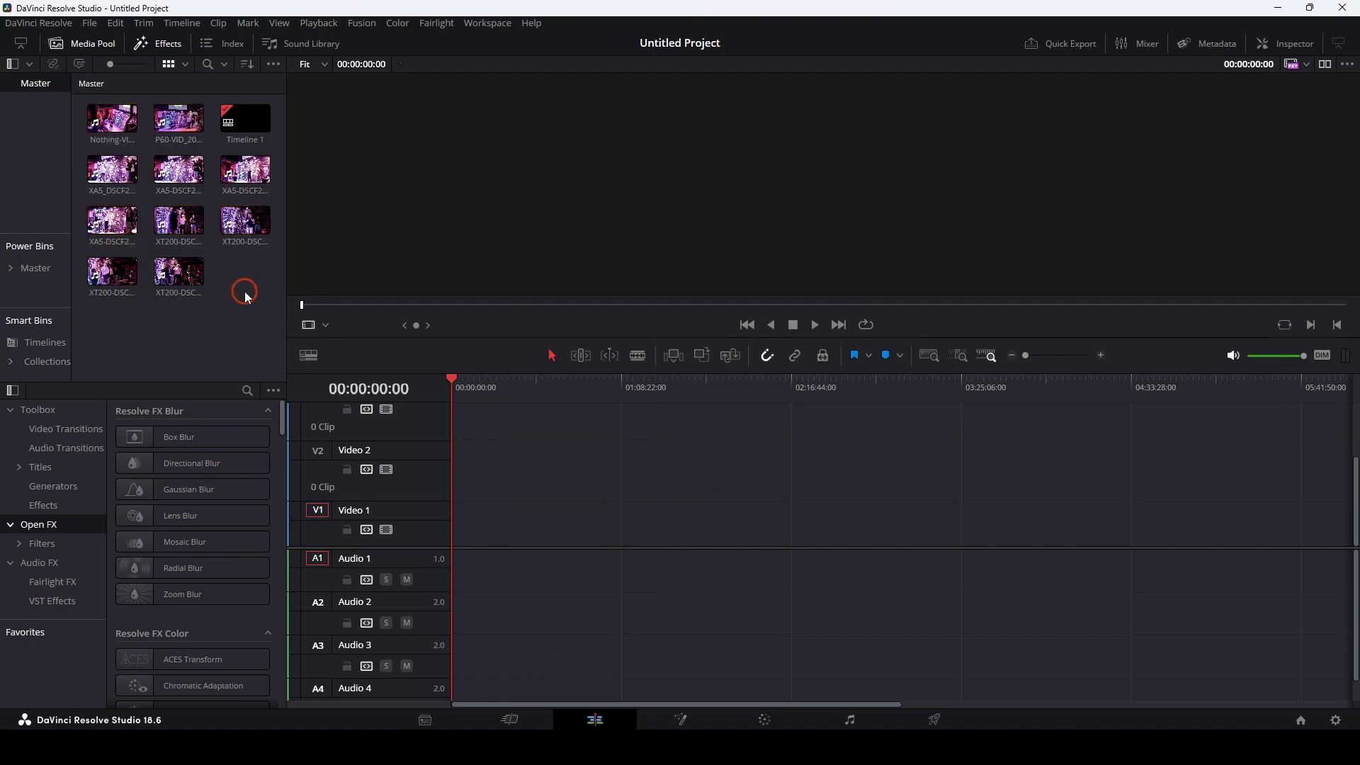
Set the Camera metadata of the Nothing phone video to 1 in its file information.
drag(112, 119, 965, 140)
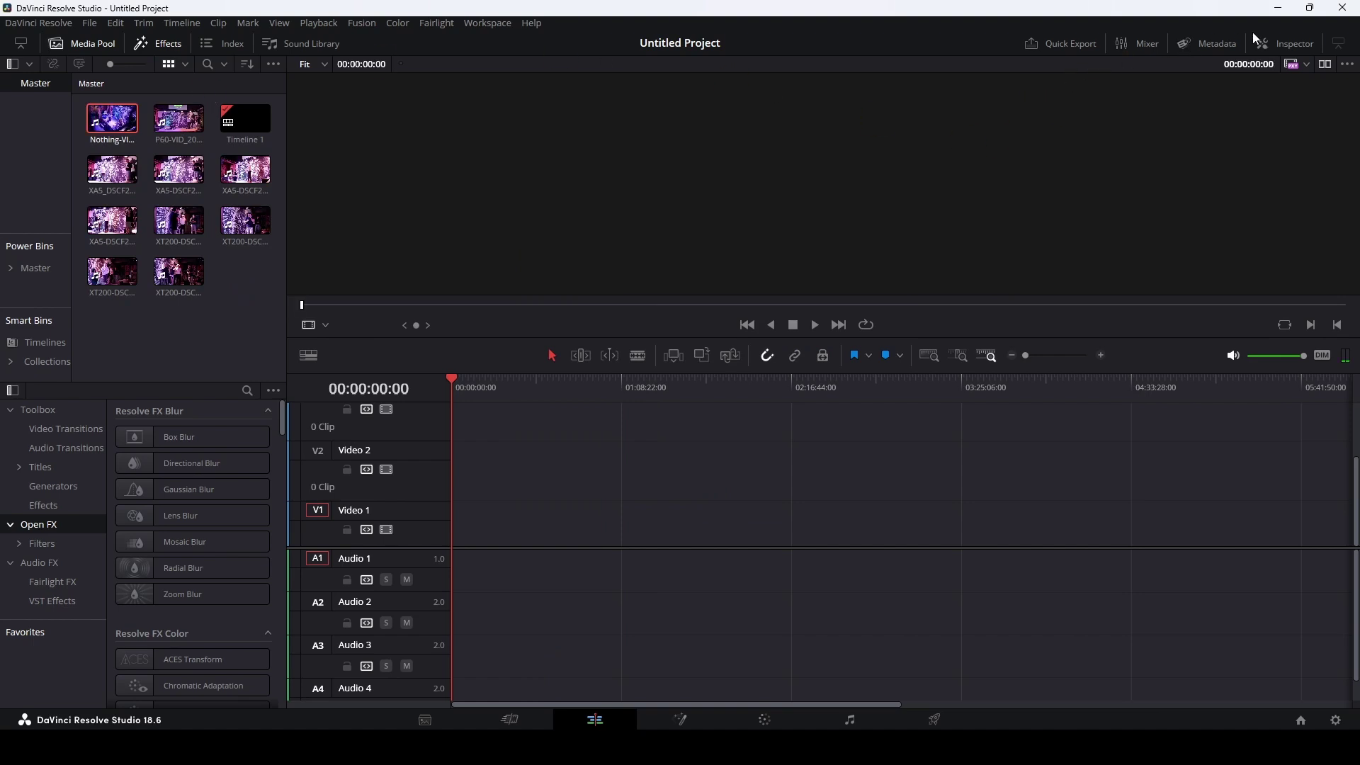
click(1283, 43)
click(1327, 92)
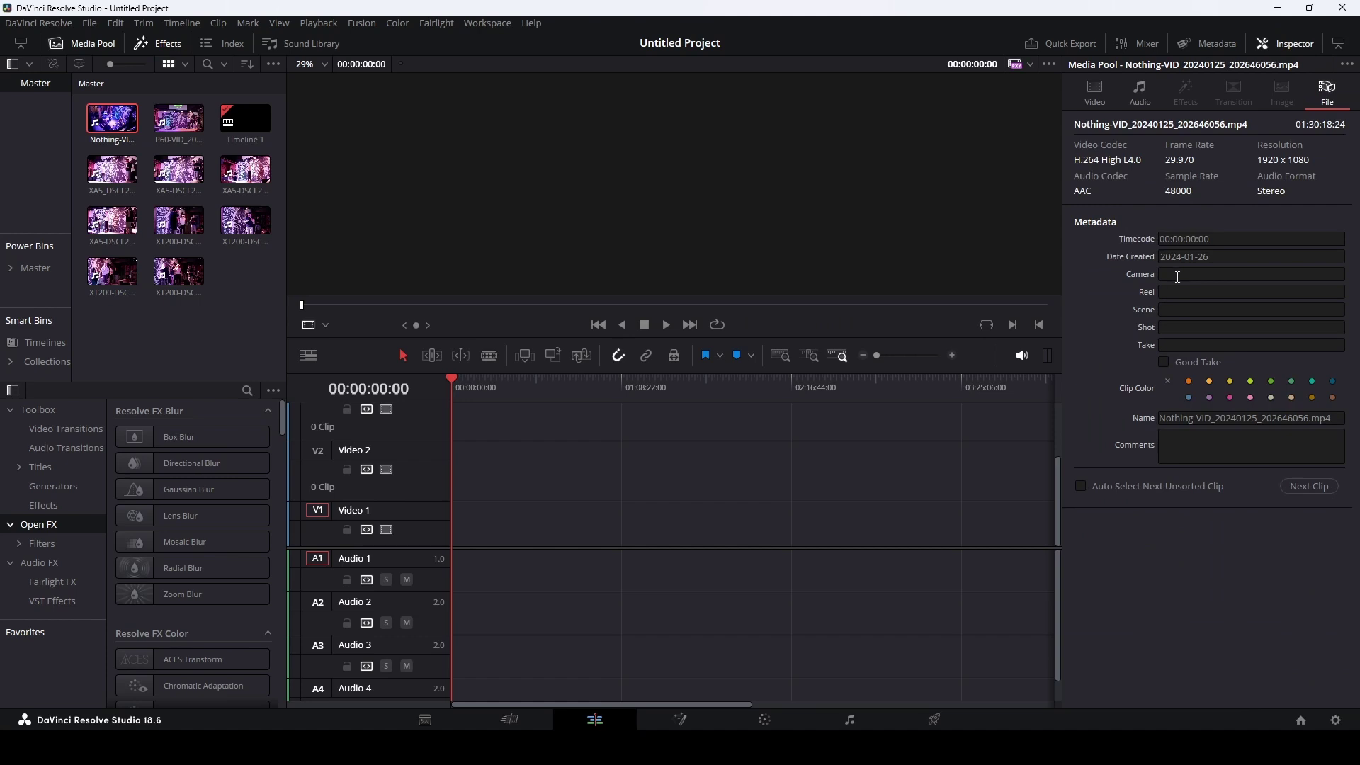
click(1178, 274)
text(1)
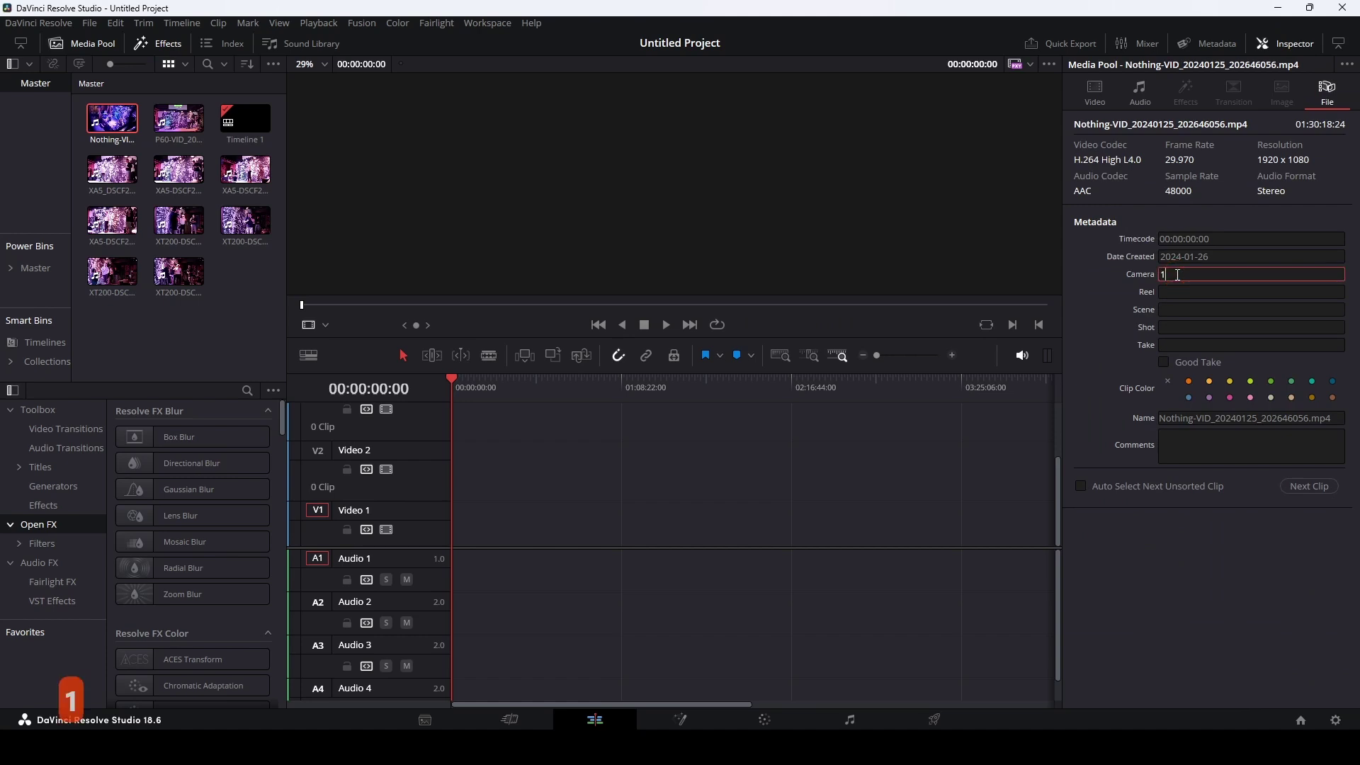
Set the Camera metadata of the P60 phone video to 2.
click(179, 119)
click(304, 144)
click(1183, 270)
text(2)
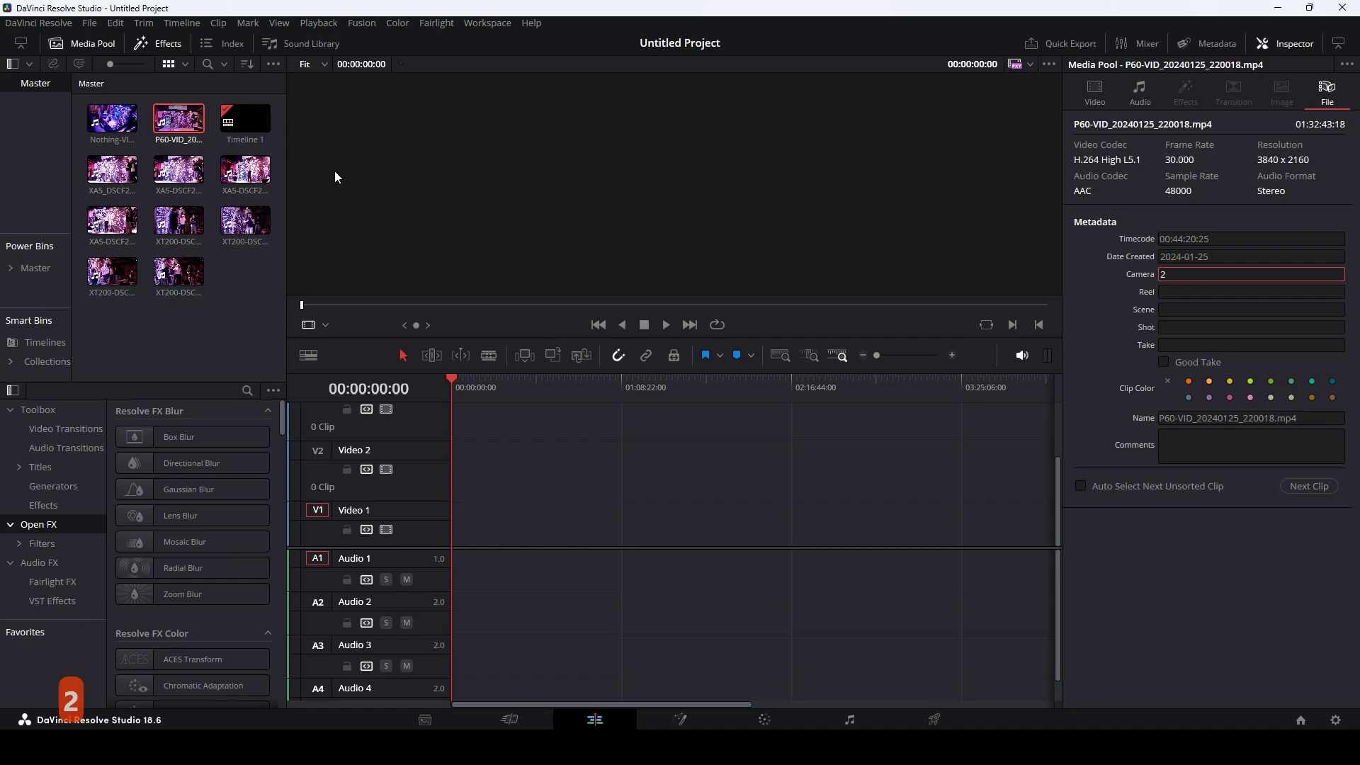
Set the Camera metadata of all four XA5 clips to 3 and check individual clips for the value.
click(103, 173)
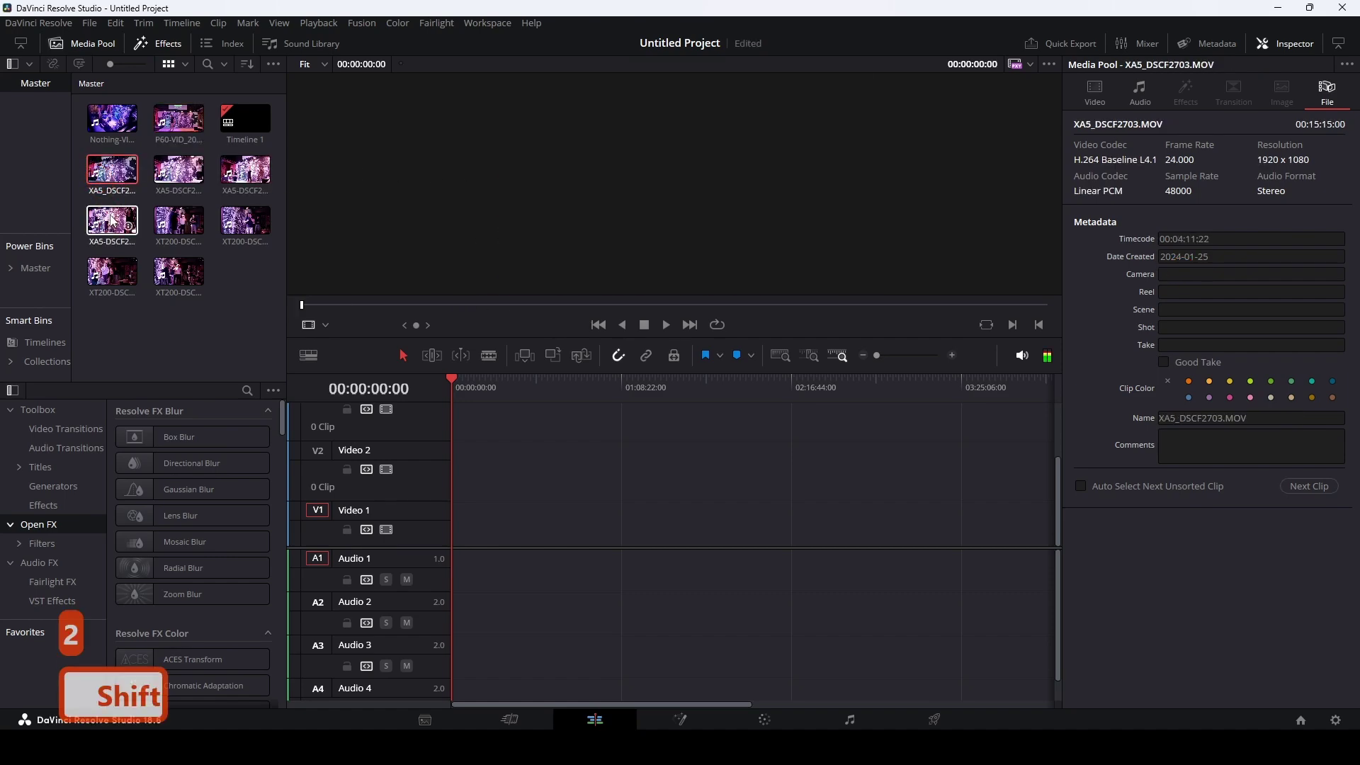
shift+click(112, 221)
click(1184, 274)
text(3)
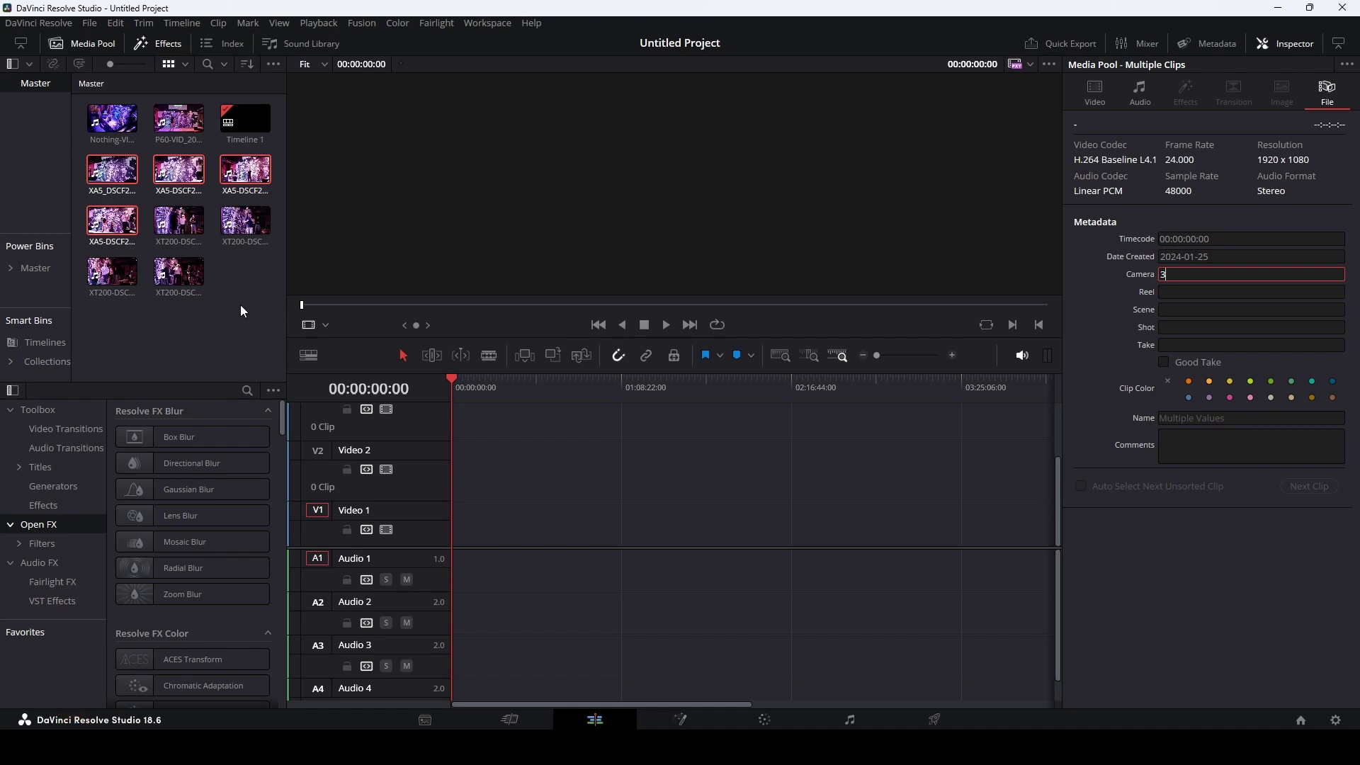
click(249, 216)
click(255, 177)
key(Left)
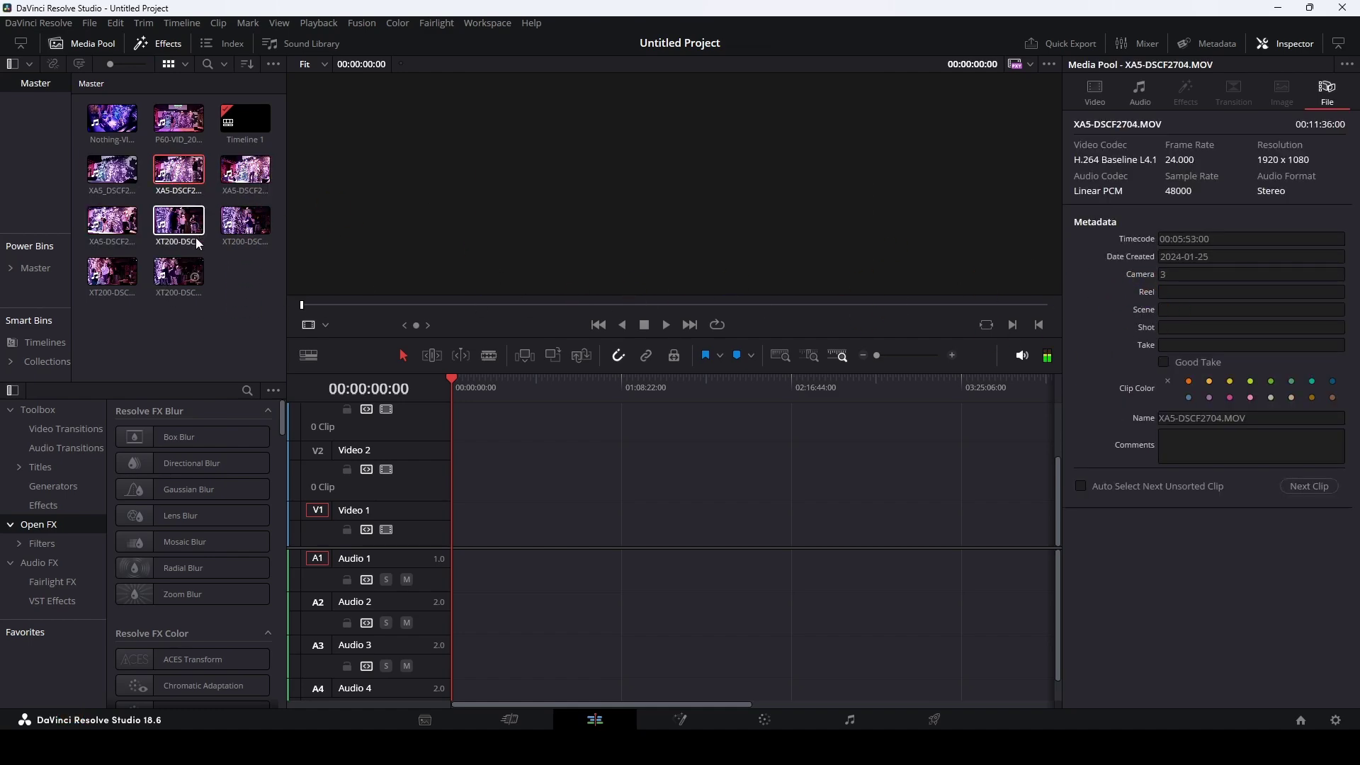
Set the Camera metadata of all four XT200 clips to 4.
click(178, 285)
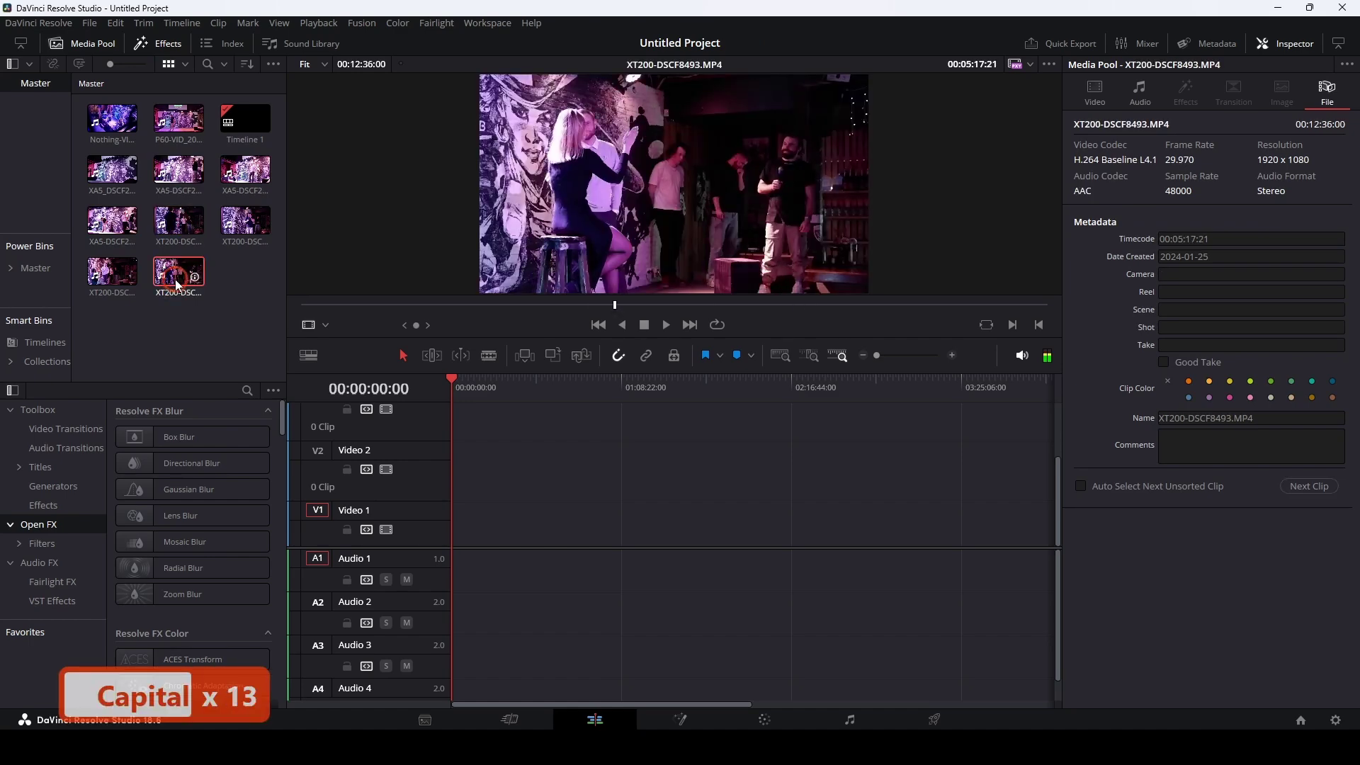
shift+click(177, 221)
click(1183, 273)
text(4)
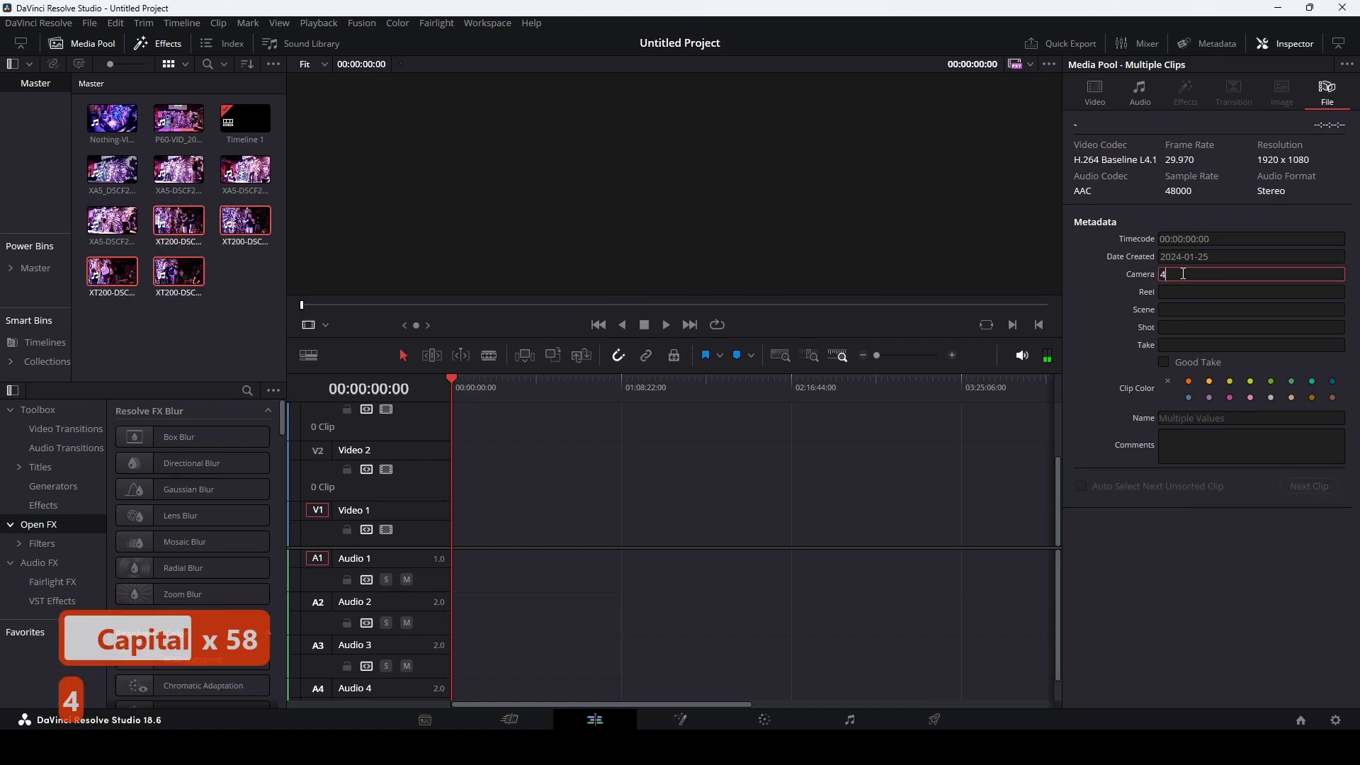
click(630, 459)
click(278, 200)
Start a new multicam clip from all ten source clips in the Master bin, leaving out Timeline 1.
click(214, 324)
key(ctrl+a)
ctrl+click(244, 126)
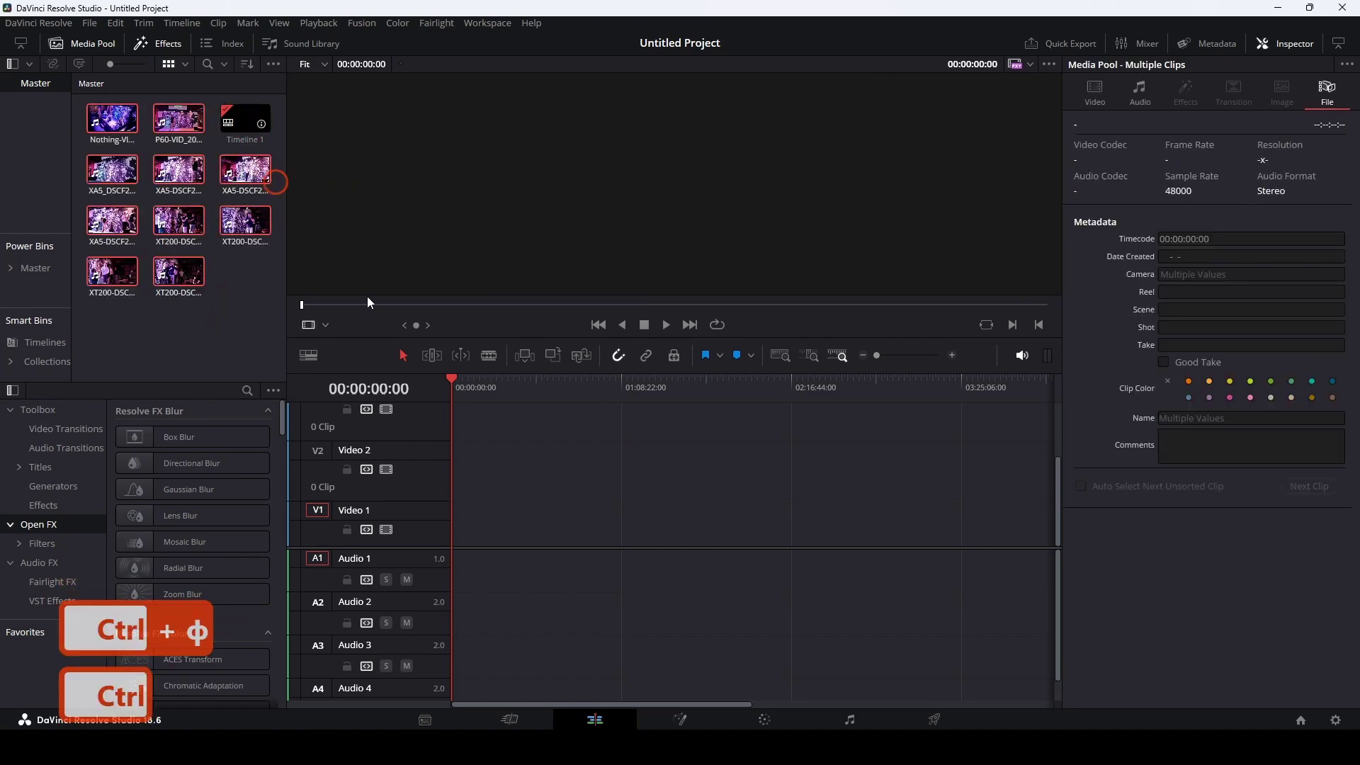
right_click(188, 219)
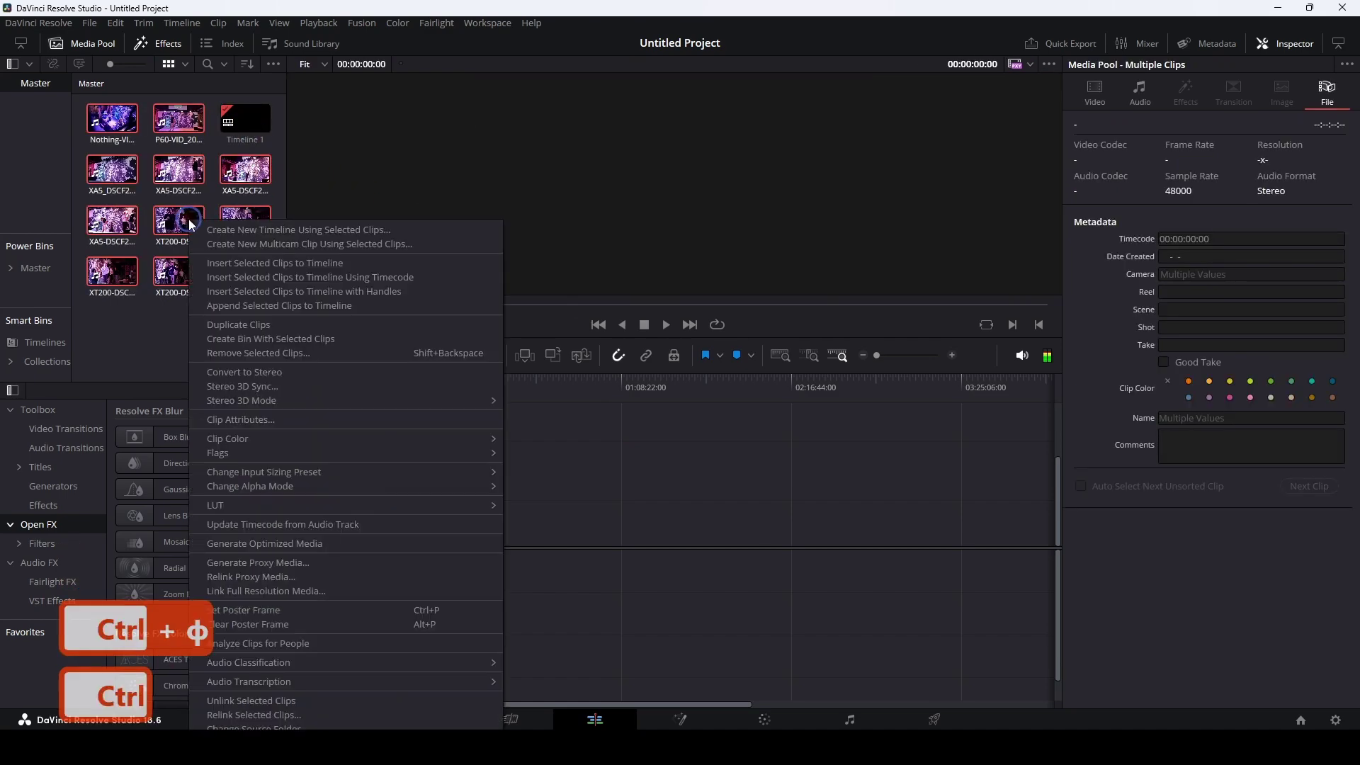
click(275, 244)
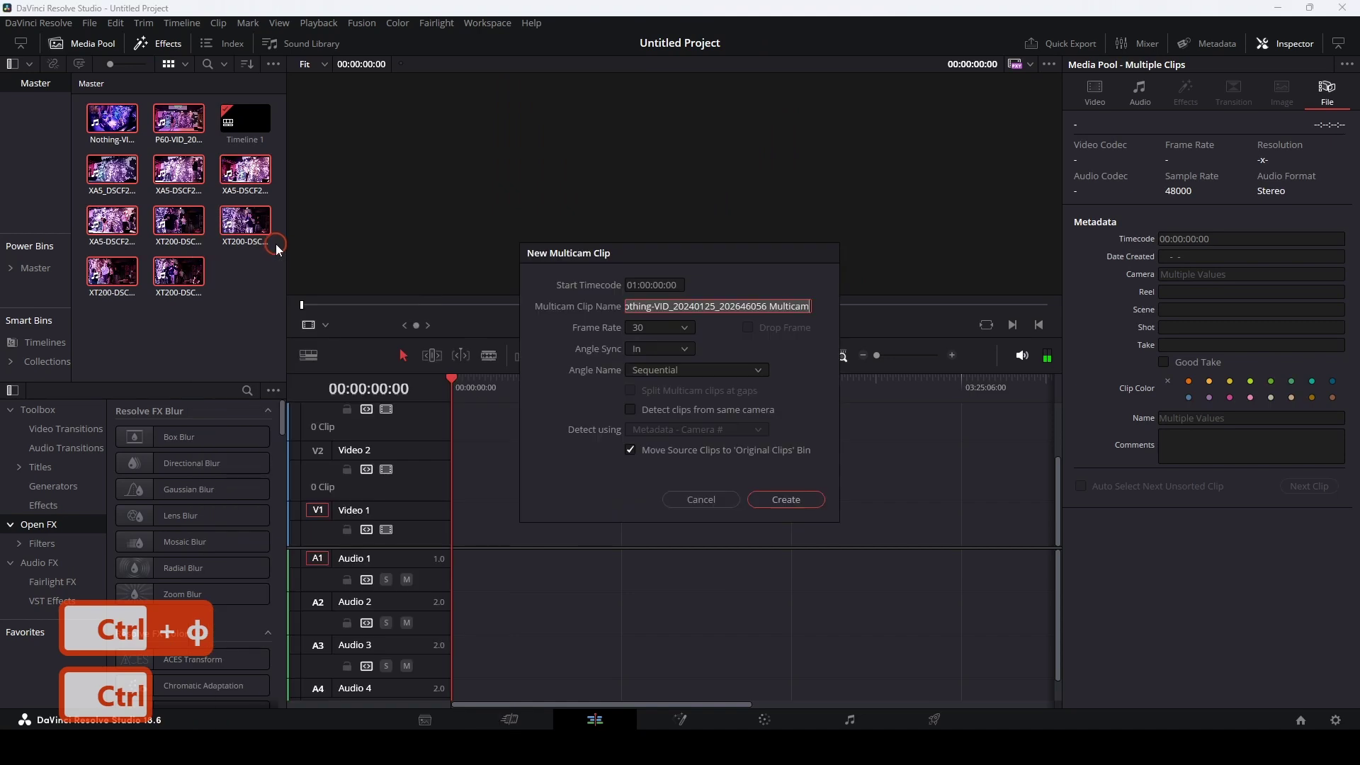
Create the multicam clip with Angle Sync set to Sound, splitting at gaps, and same-camera detection using Metadata - Camera #.
click(670, 350)
click(669, 414)
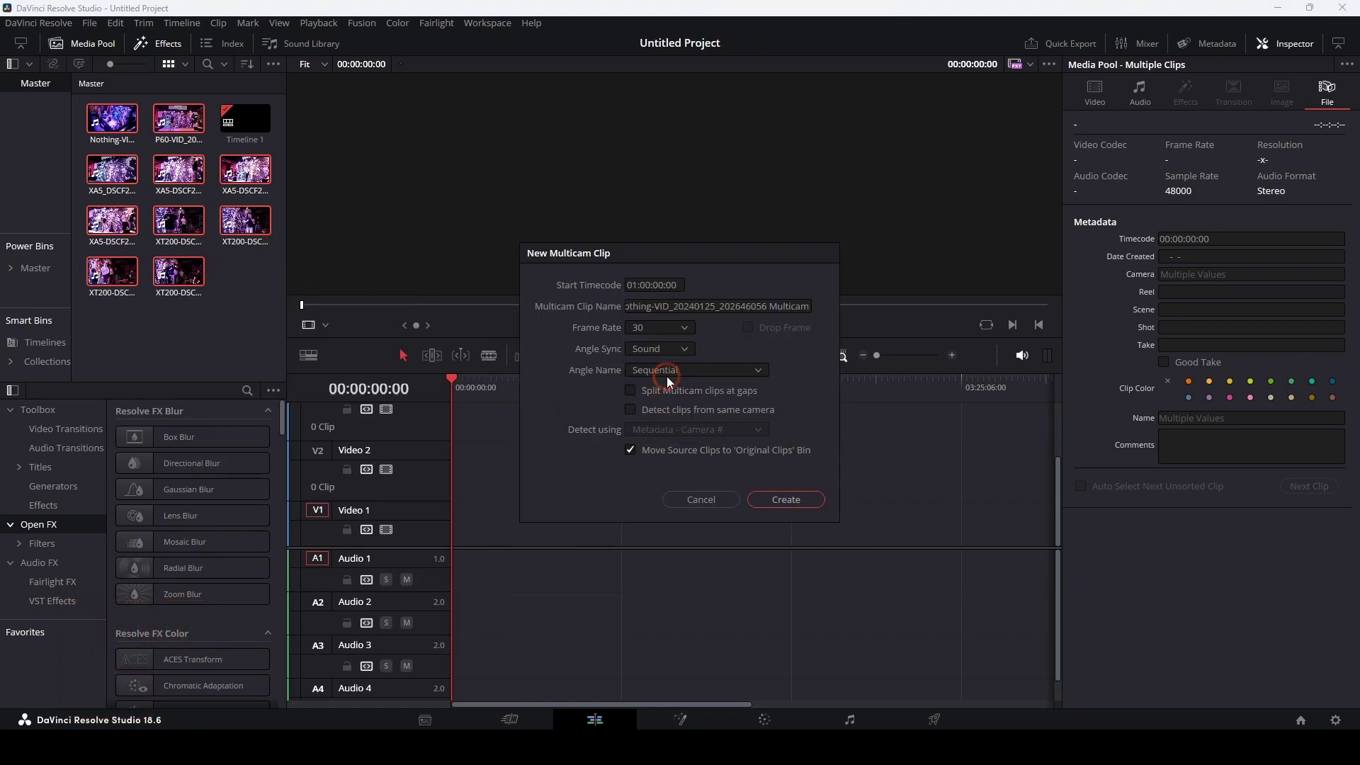
click(630, 390)
click(631, 409)
click(730, 430)
click(779, 500)
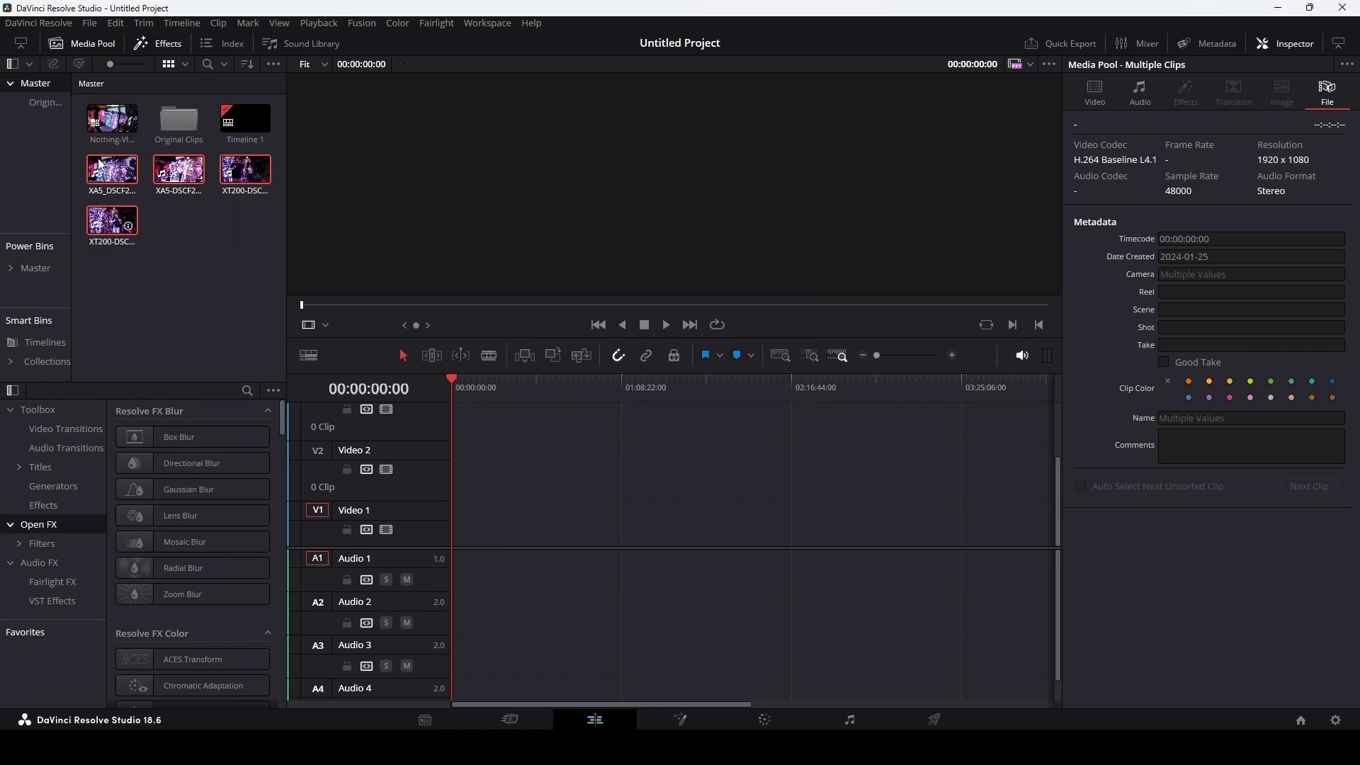
click(112, 119)
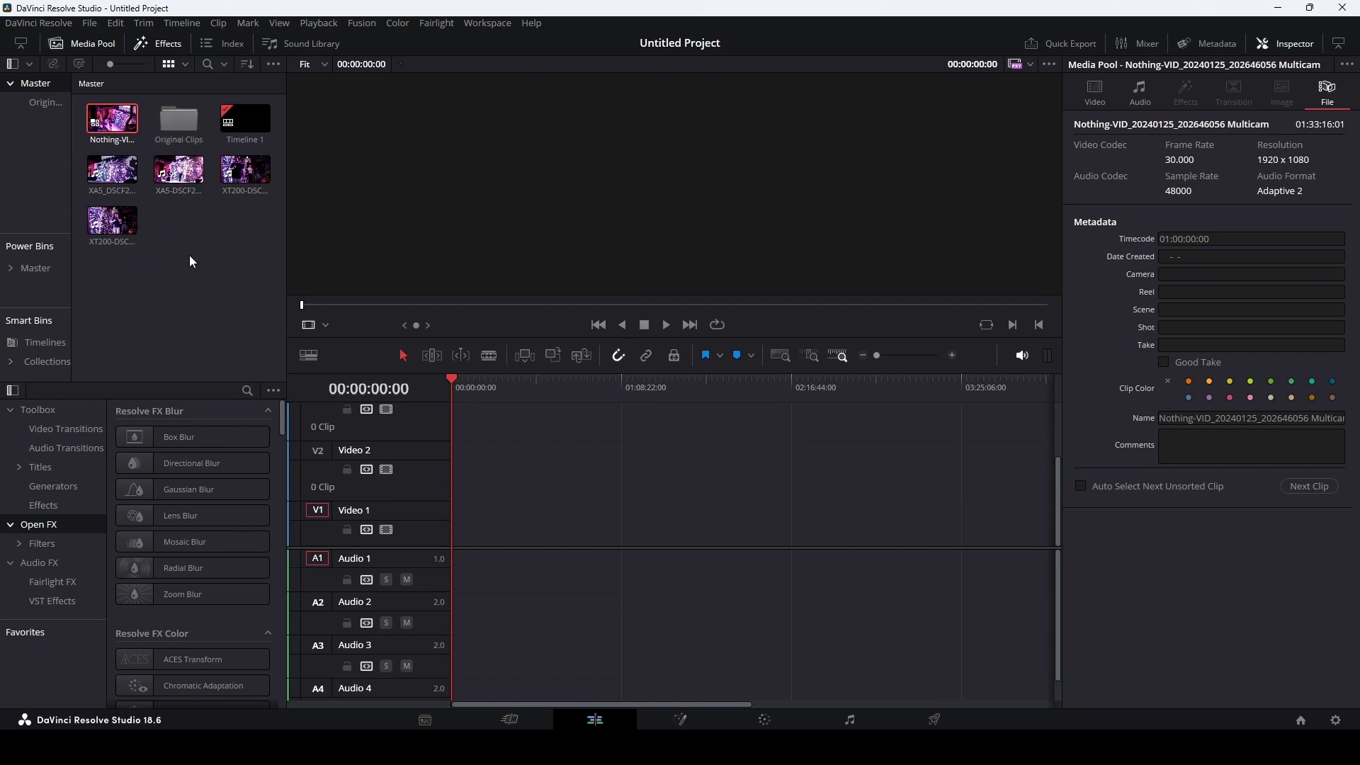
drag(108, 280, 254, 176)
click(221, 282)
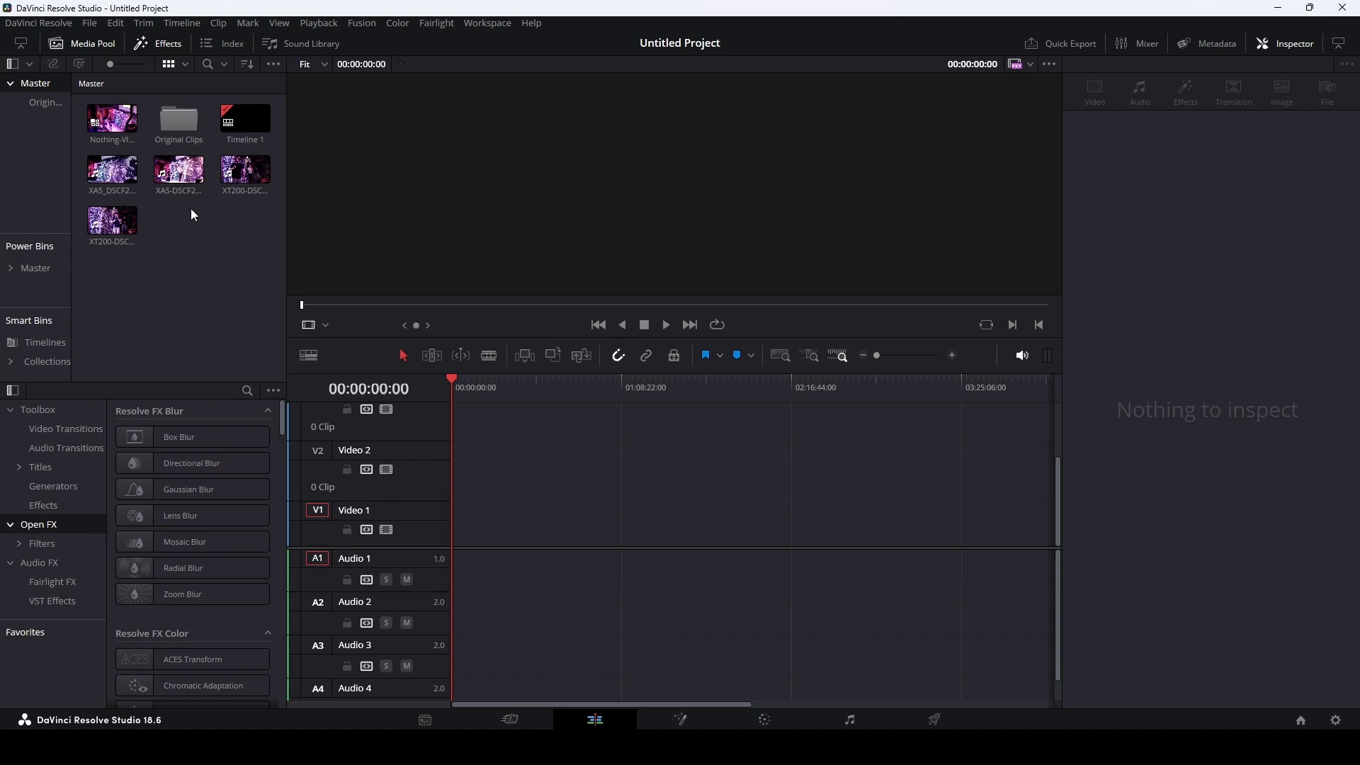
Check the source clips and their Camera metadata in the Original Clips bin and return to the Master bin.
double_click(180, 125)
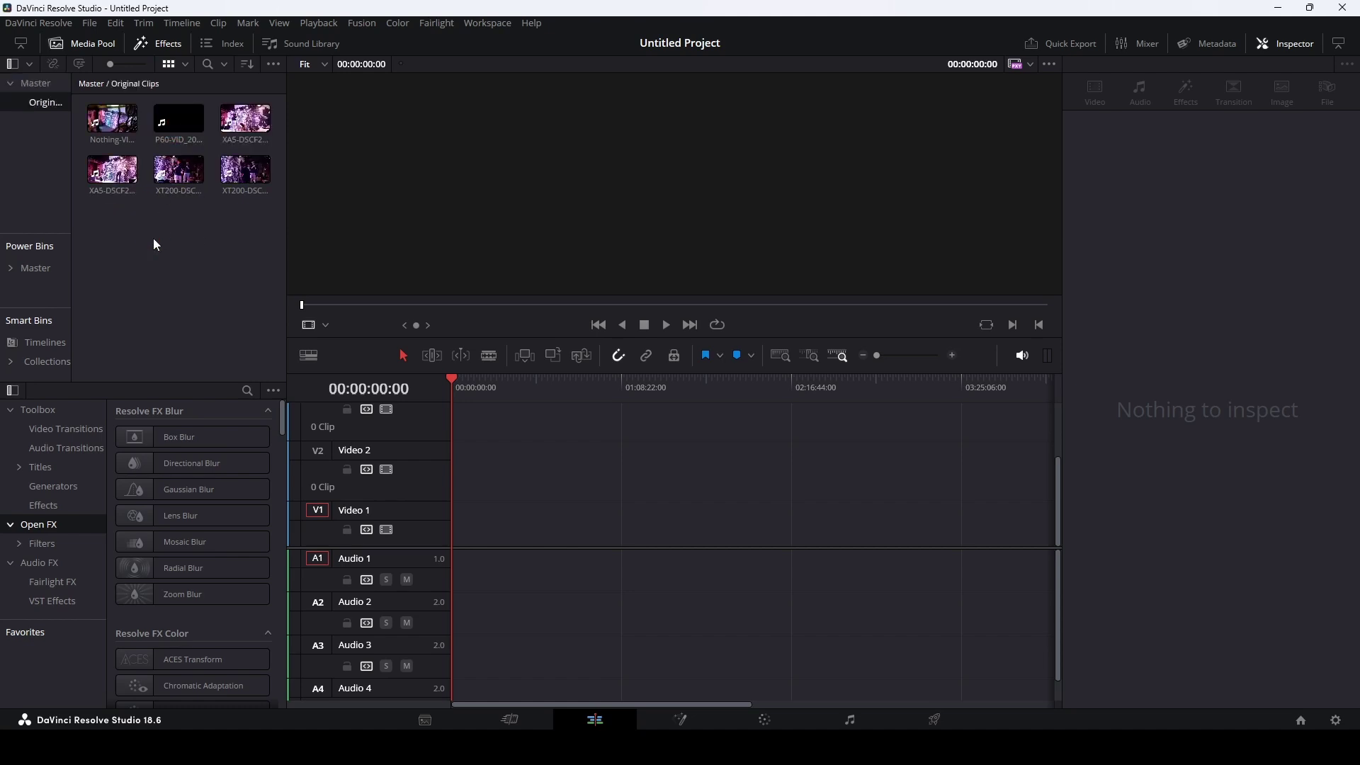
click(111, 131)
click(179, 118)
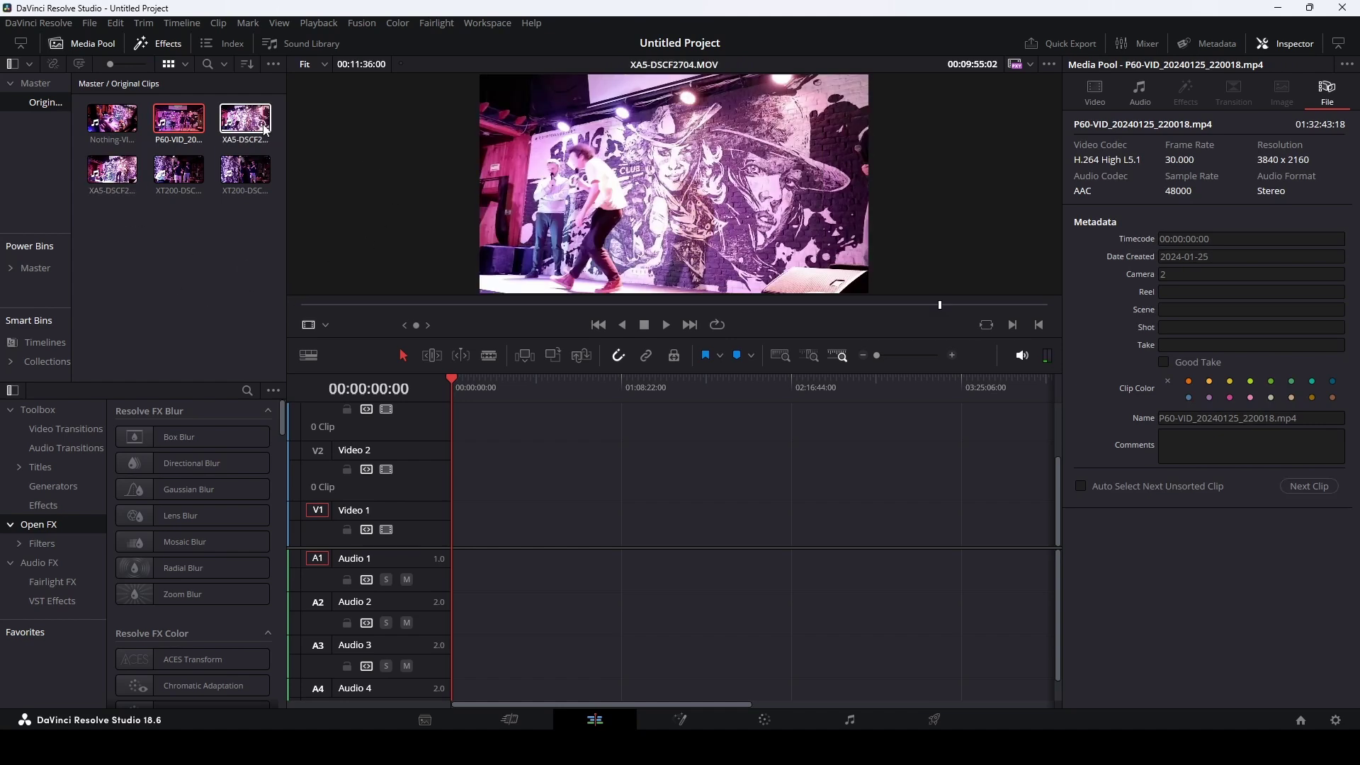
click(40, 84)
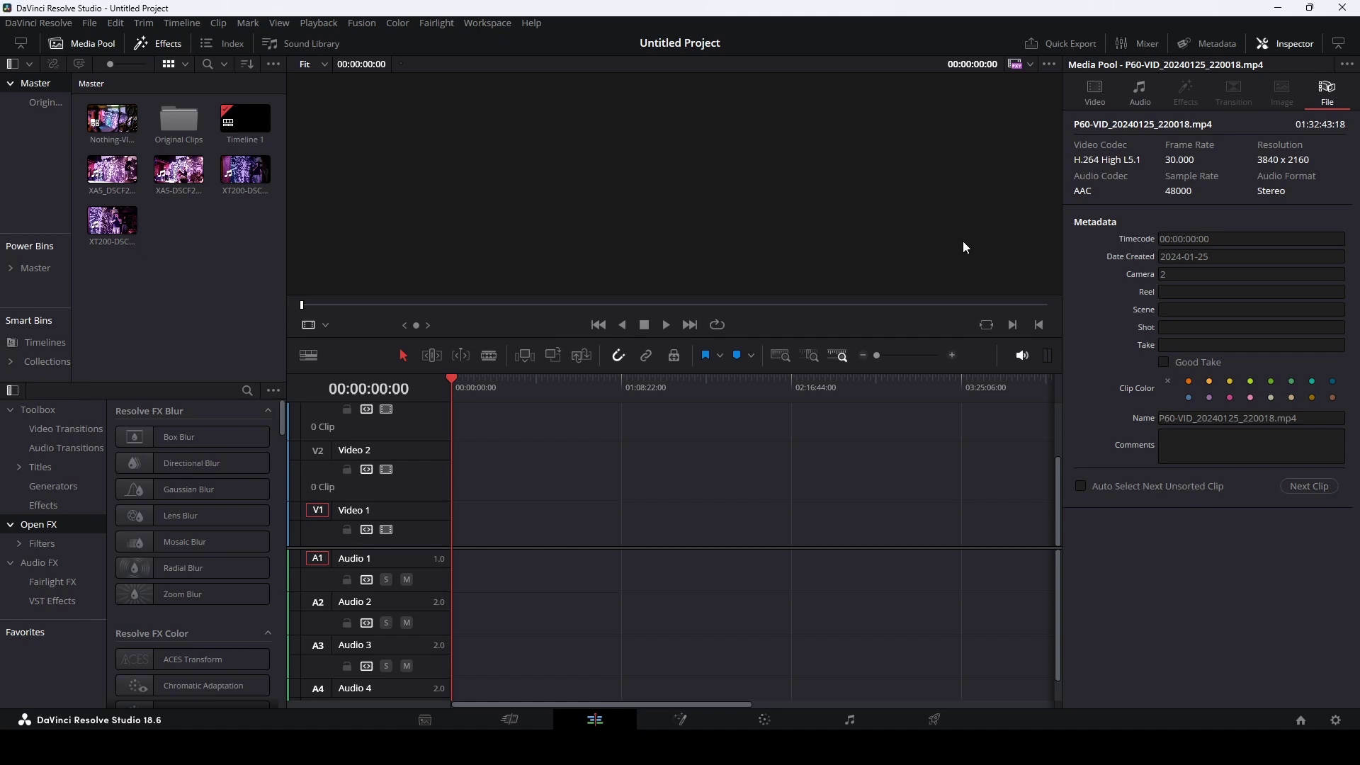
Hide the Inspector, show the source and timeline viewers side by side, and place the multicam clip at the start of Timeline 1.
click(1290, 43)
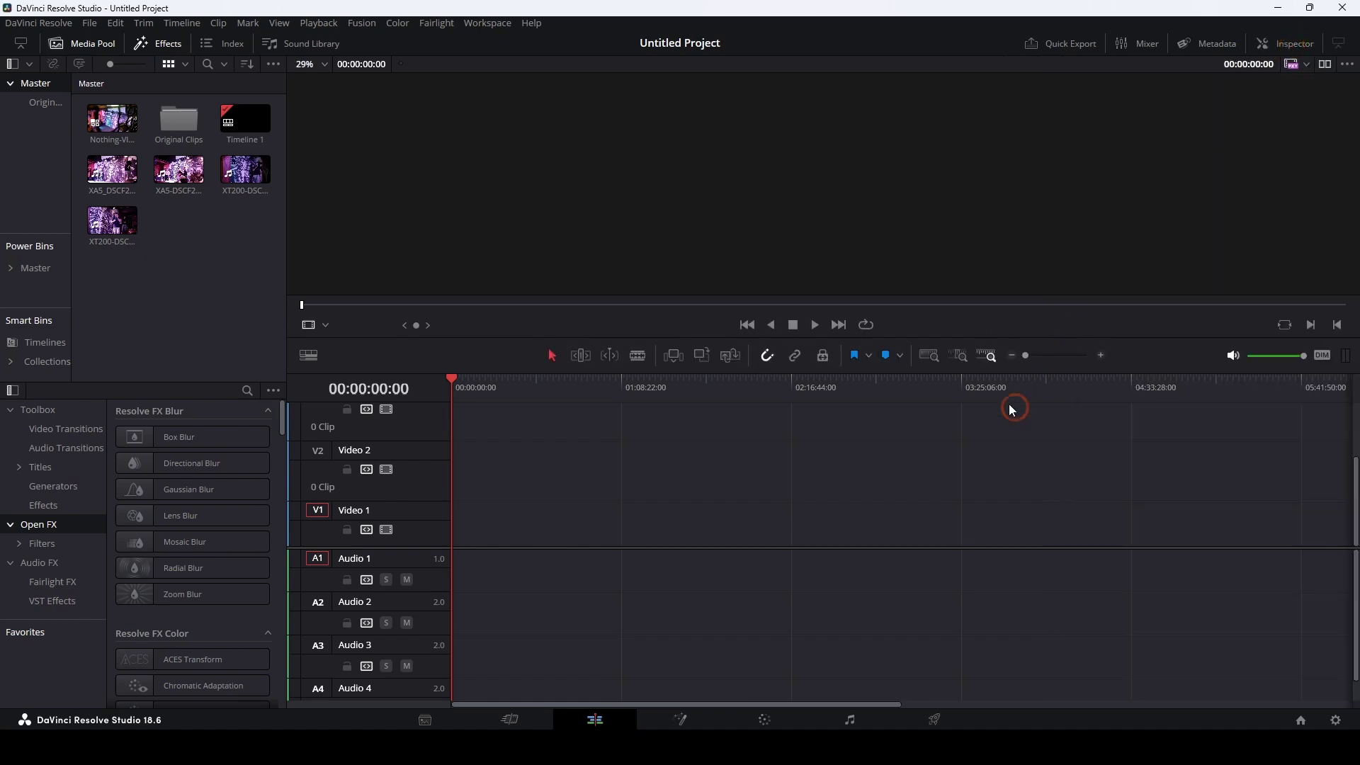
click(1324, 65)
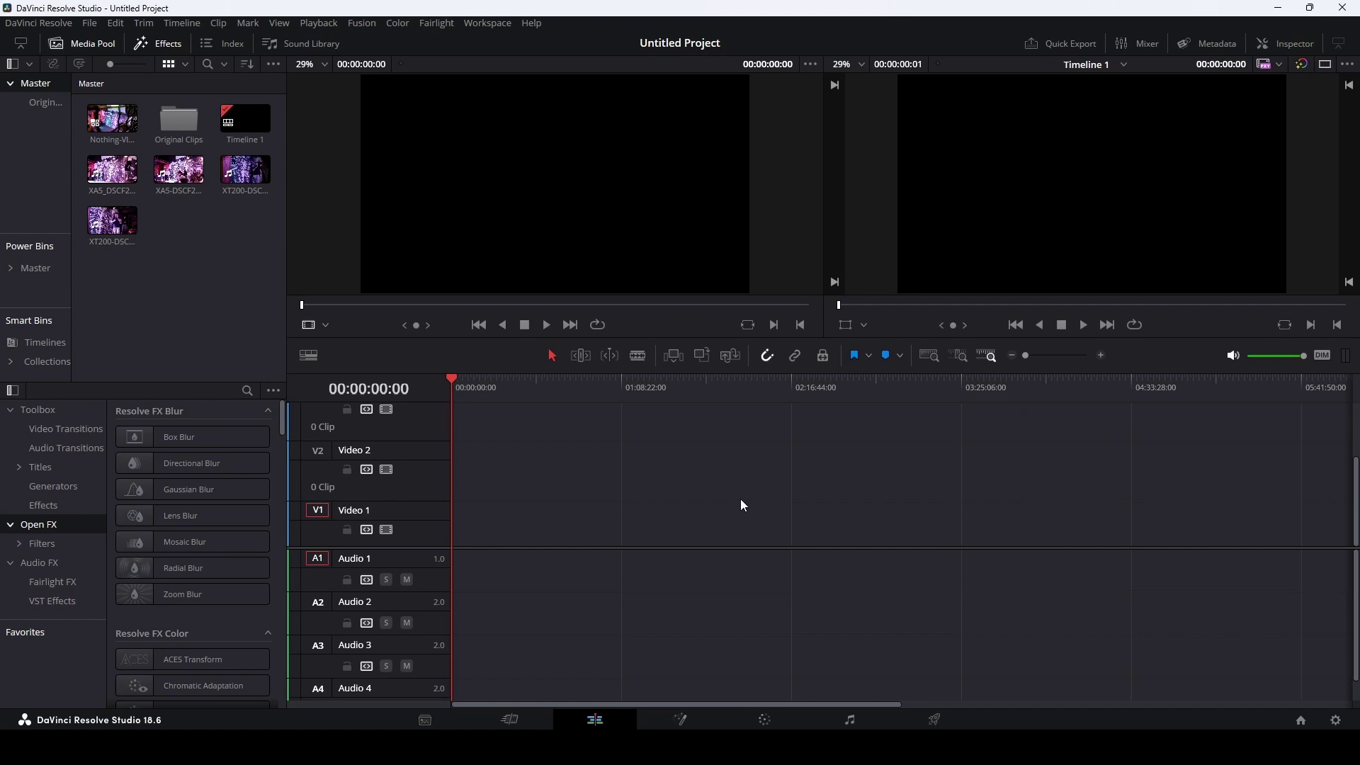
click(111, 119)
drag(112, 119, 443, 503)
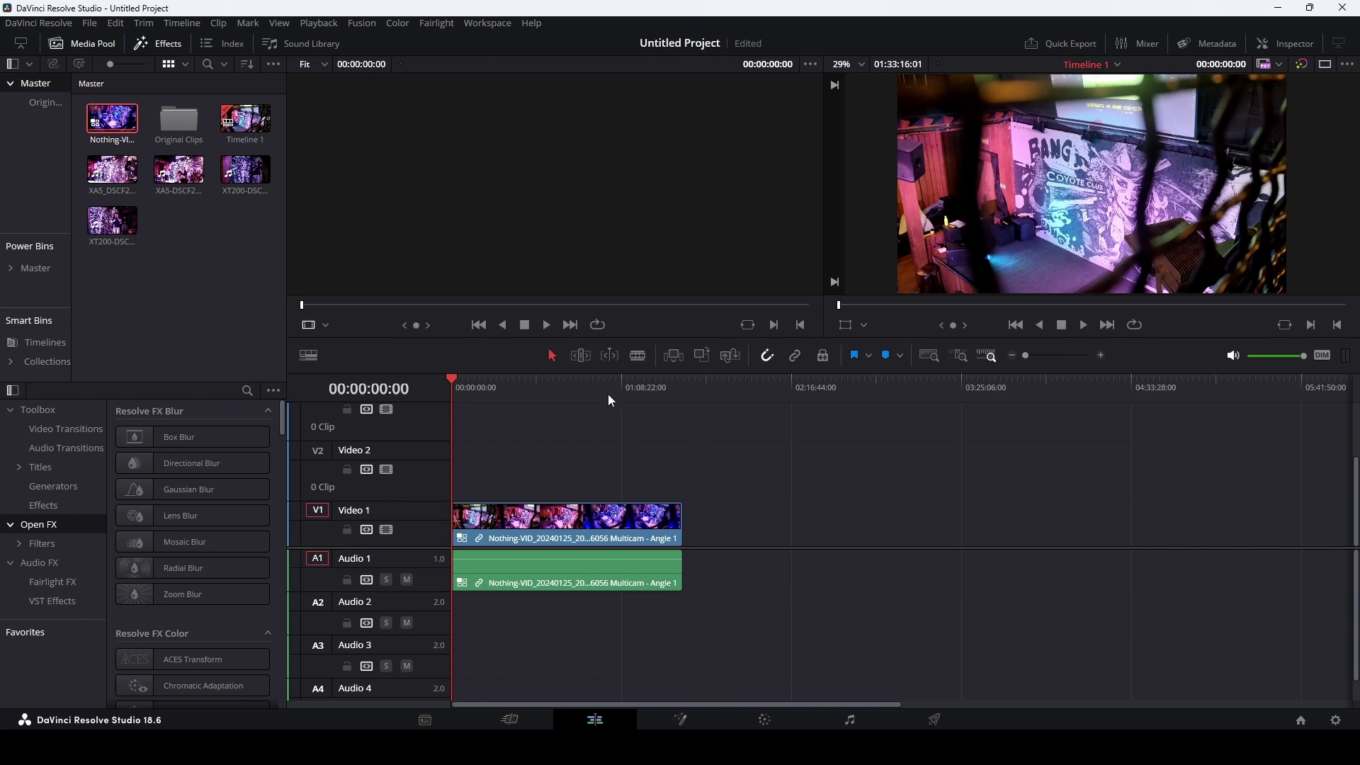
Set the source viewer to Multicam mode and scrub through Timeline 1 to compare the four camera angles.
click(673, 389)
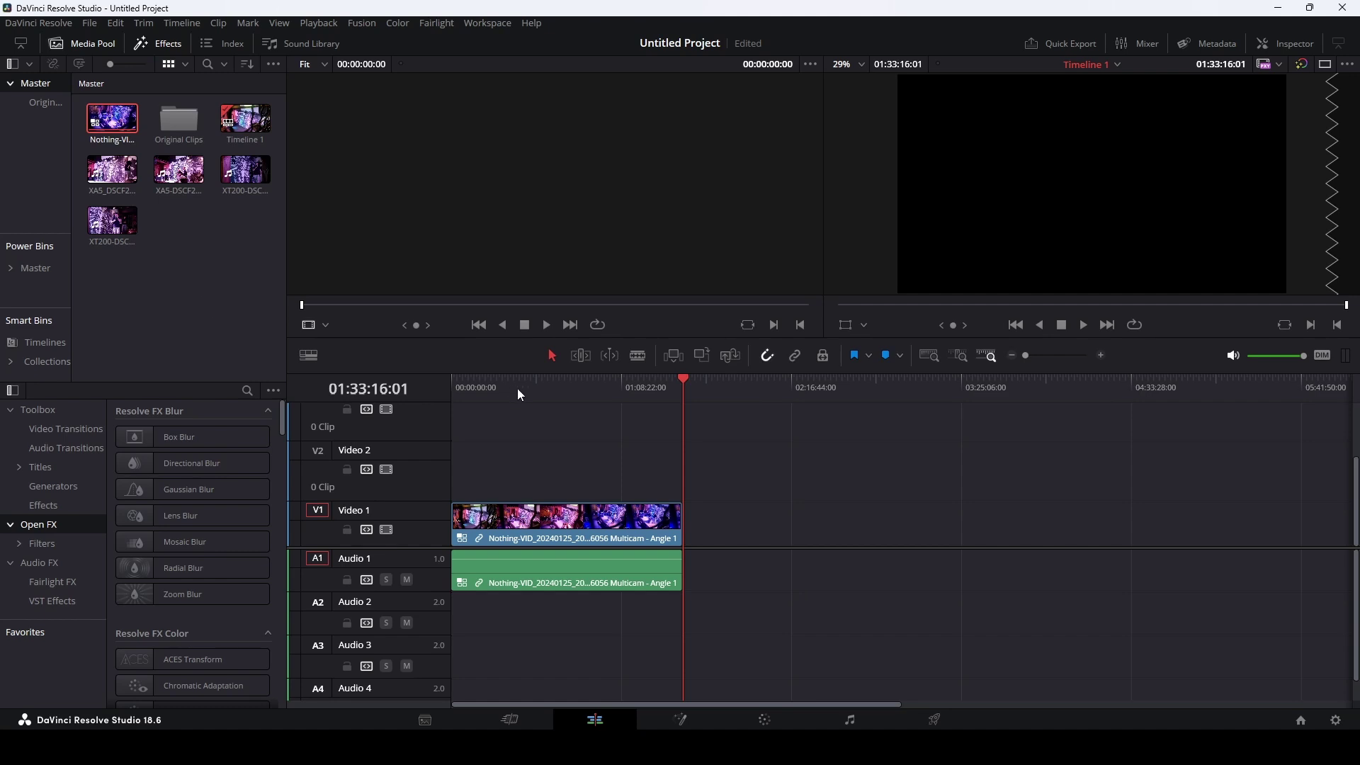
click(536, 387)
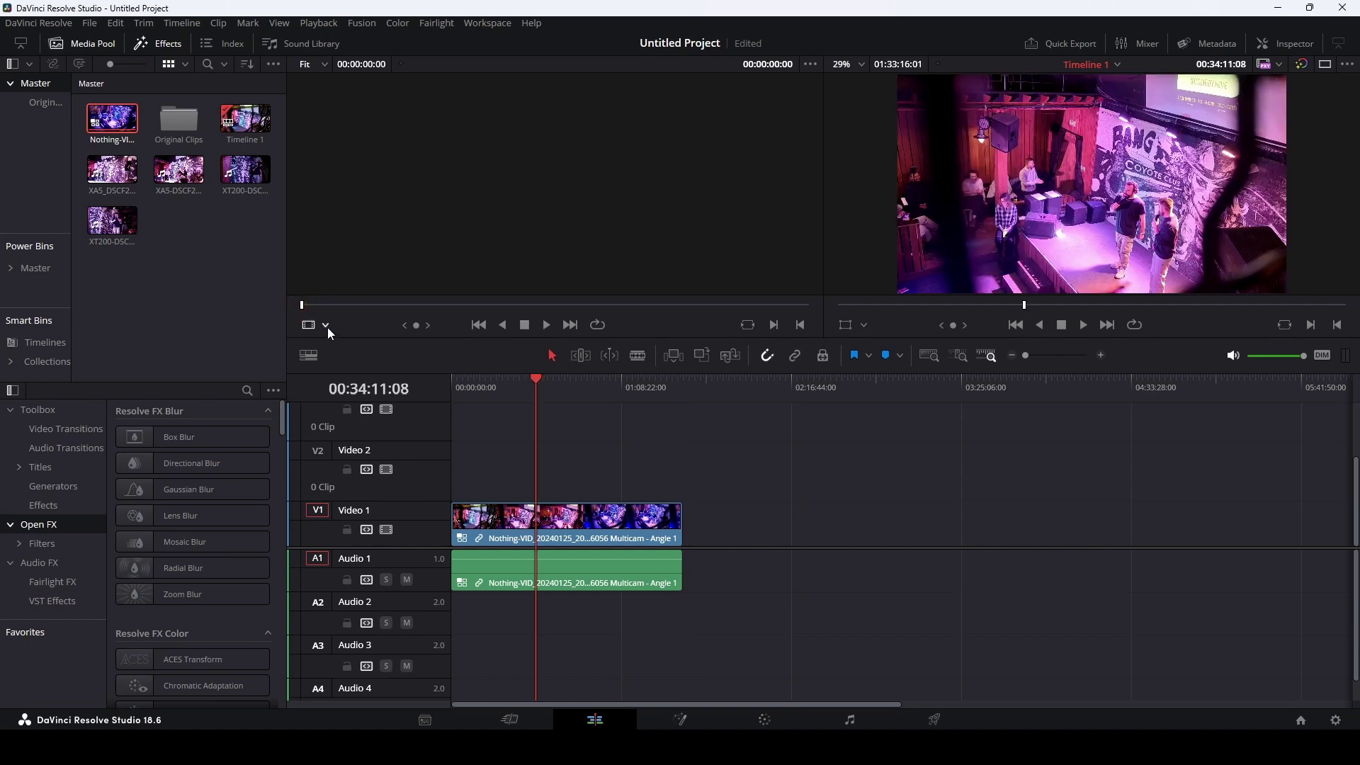
click(326, 326)
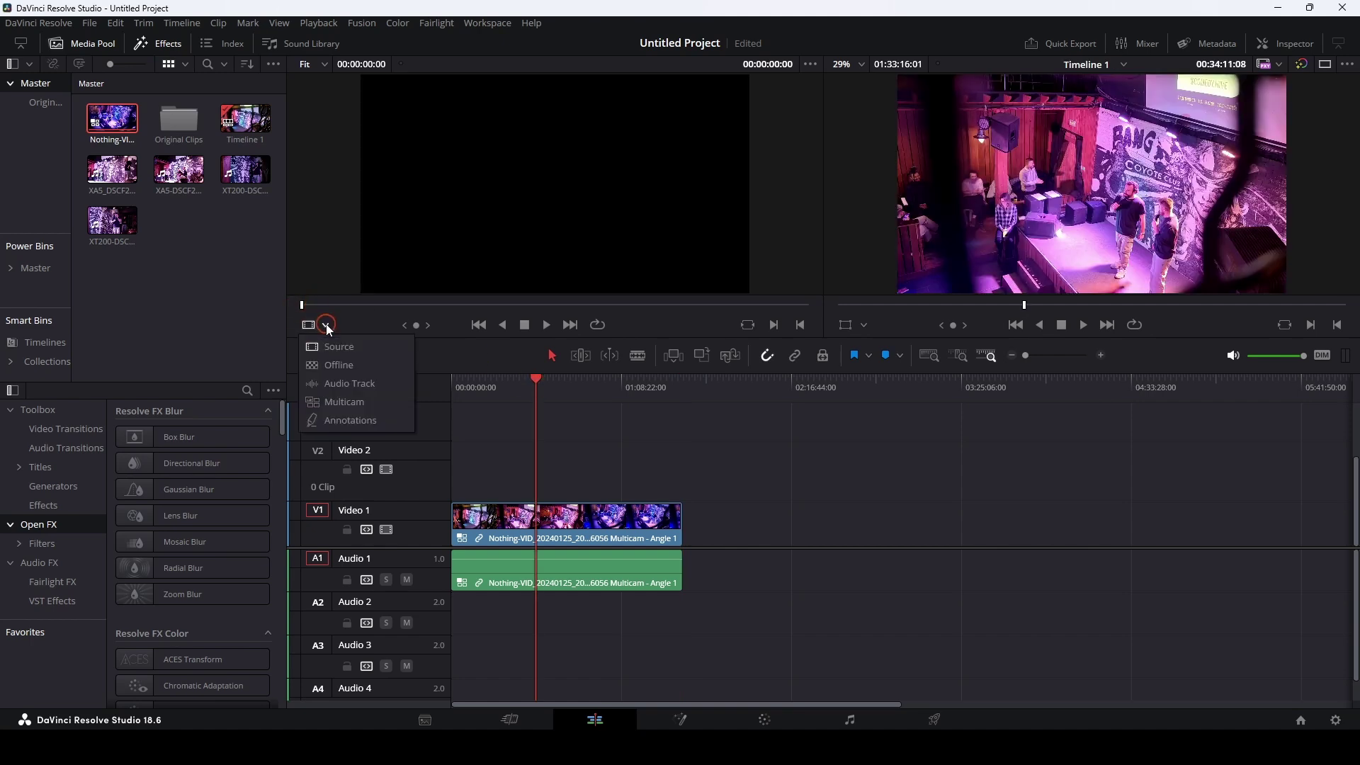
click(345, 402)
drag(538, 381, 648, 379)
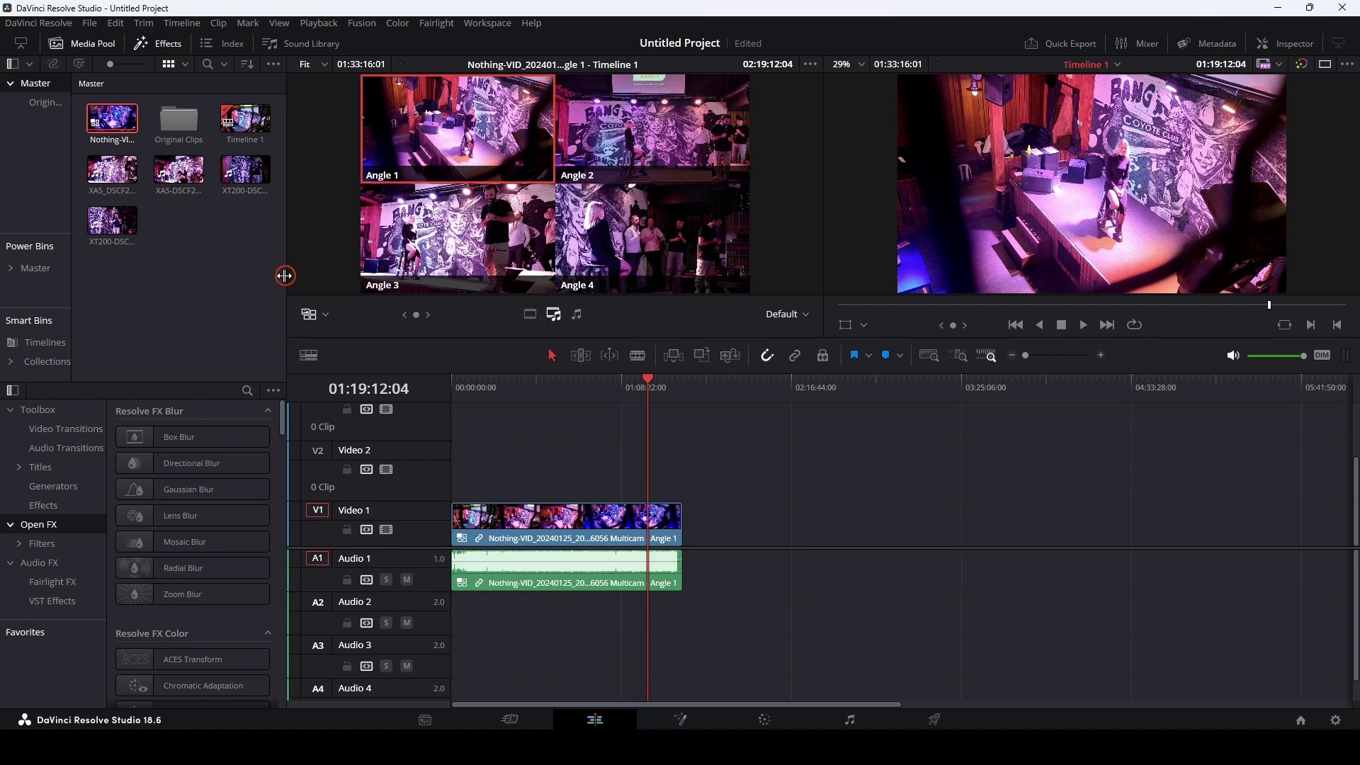
Open the multicam clip on Video 1 in its own timeline for editing.
right_click(548, 532)
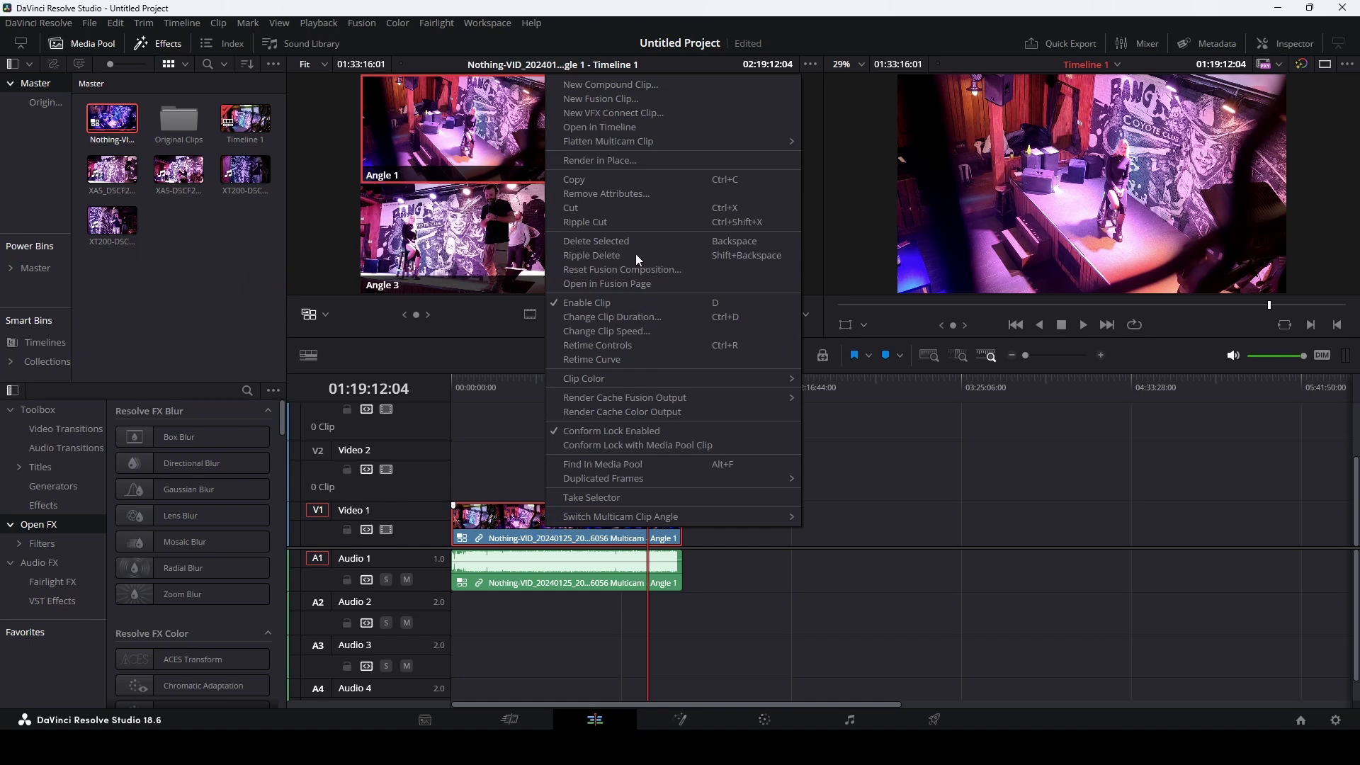
click(627, 128)
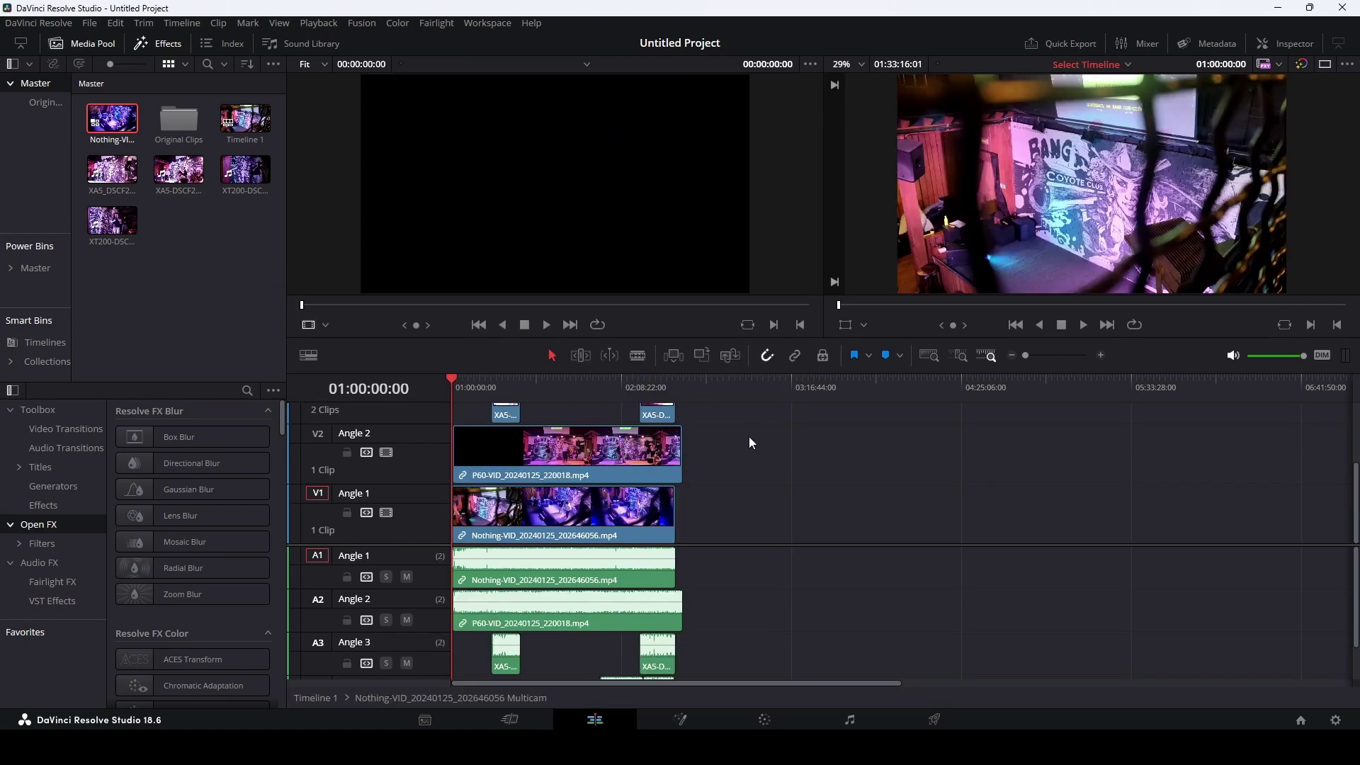
Examine how the clips and gaps are laid out on the Angle 1 to Angle 4 tracks inside the multicam clip.
alt+scroll(559, 418, up, 2)
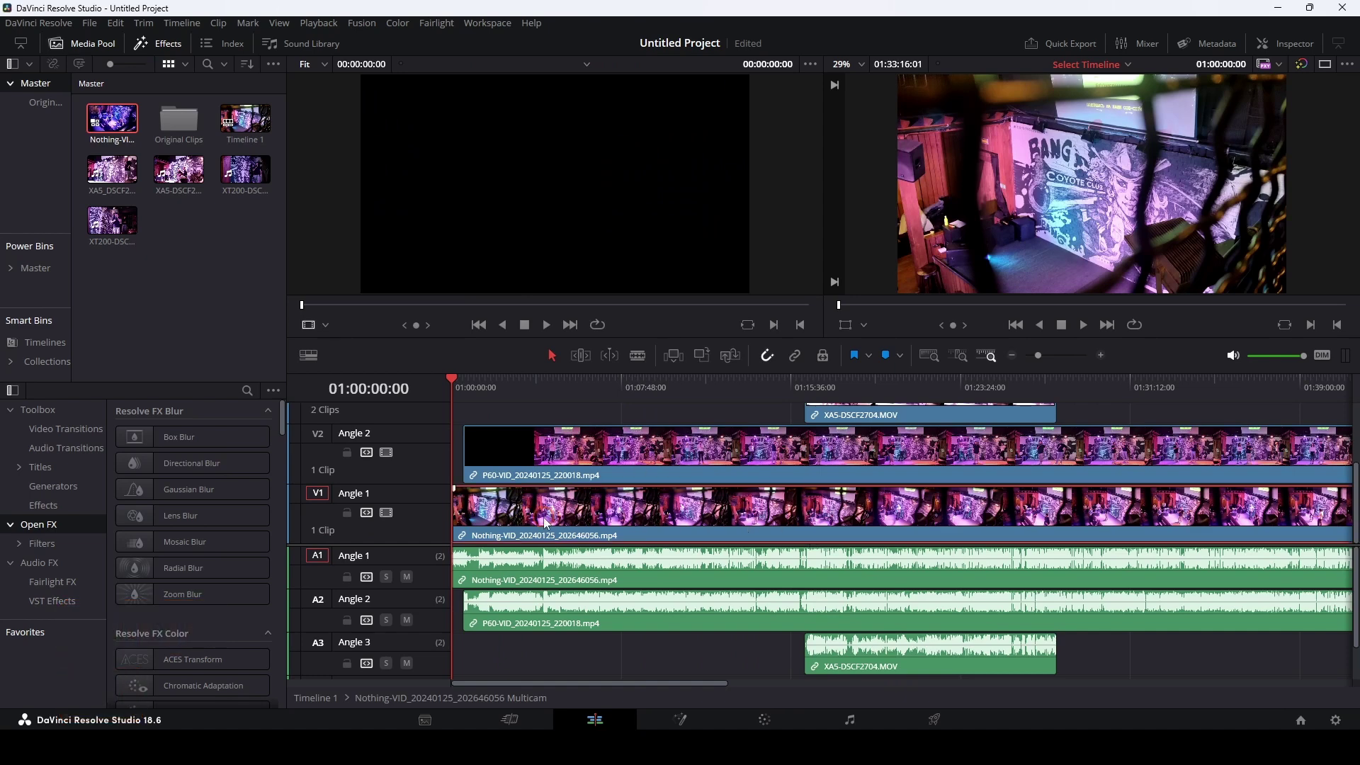
click(641, 482)
scroll(832, 496, up, 5)
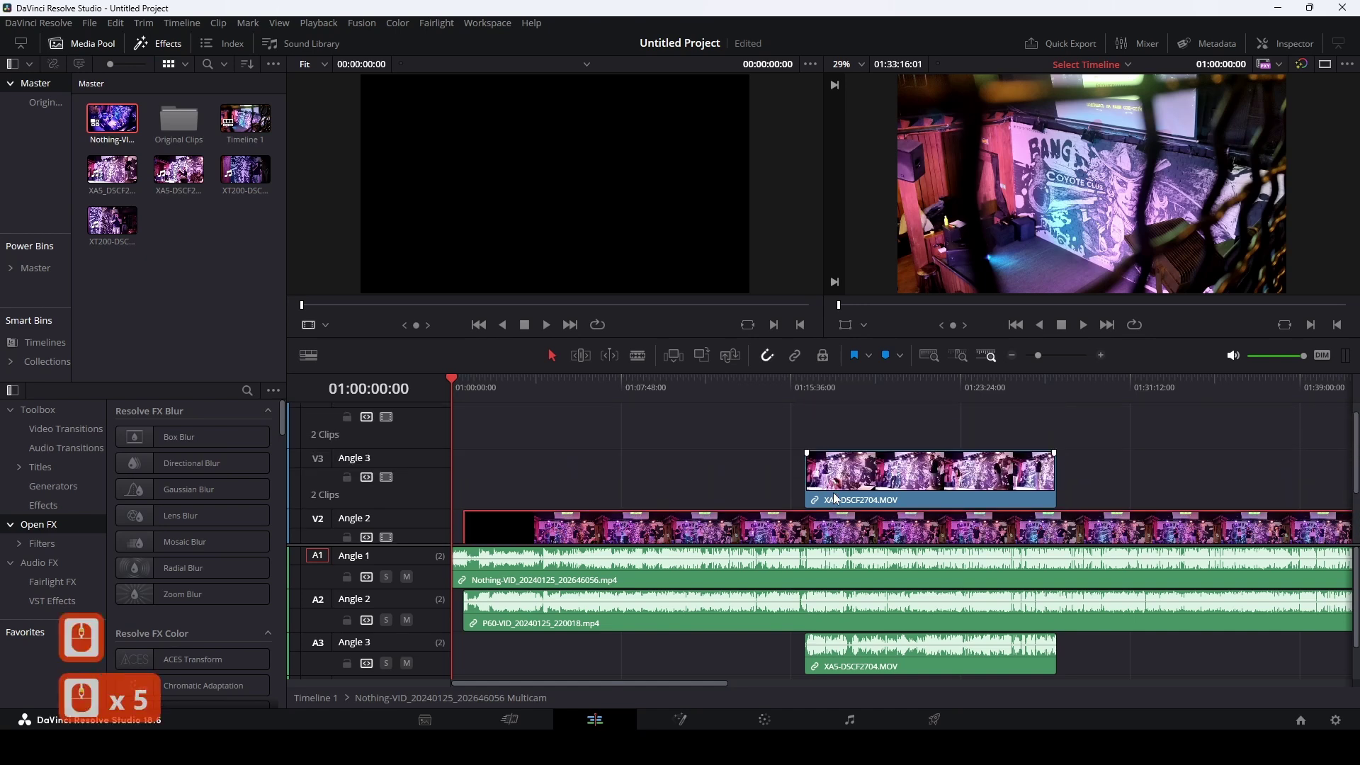
click(882, 468)
click(1160, 471)
scroll(1160, 471, right, 2)
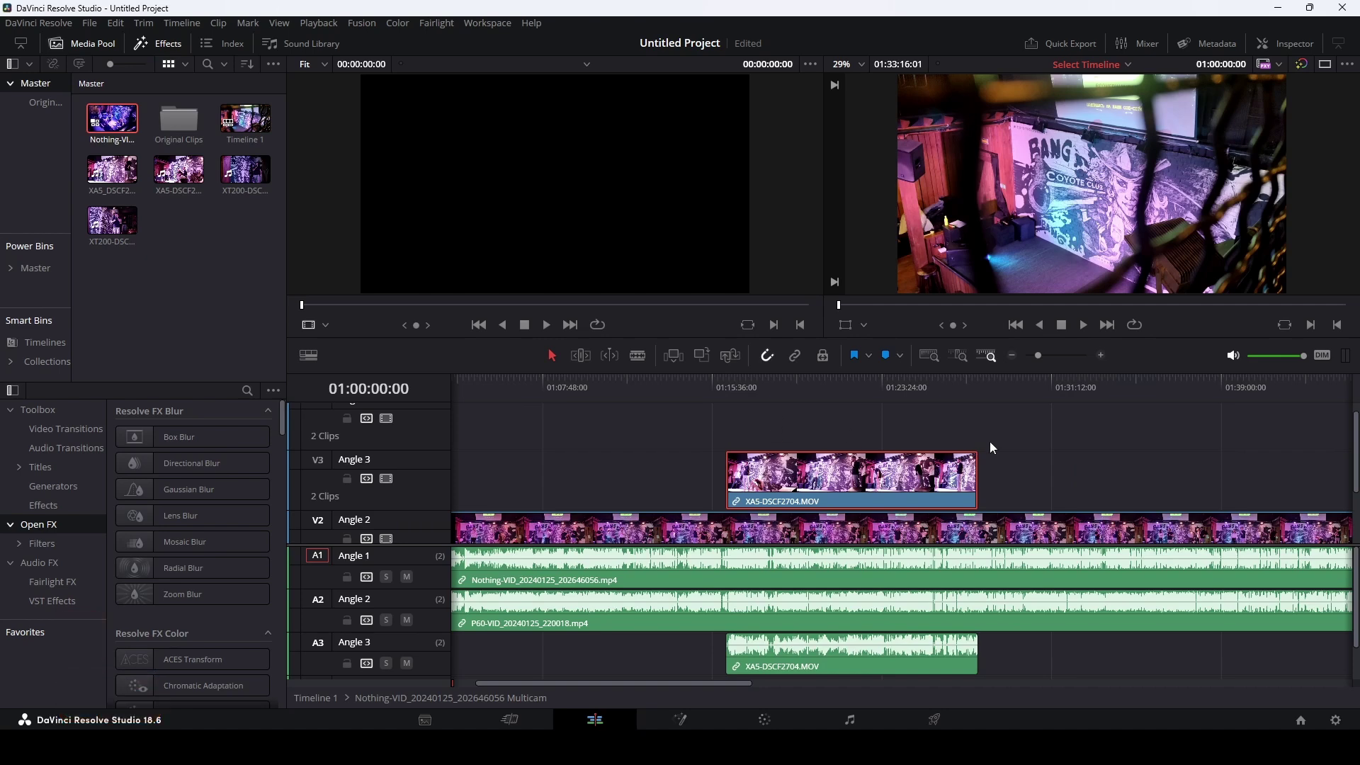
scroll(1093, 459, right, 2)
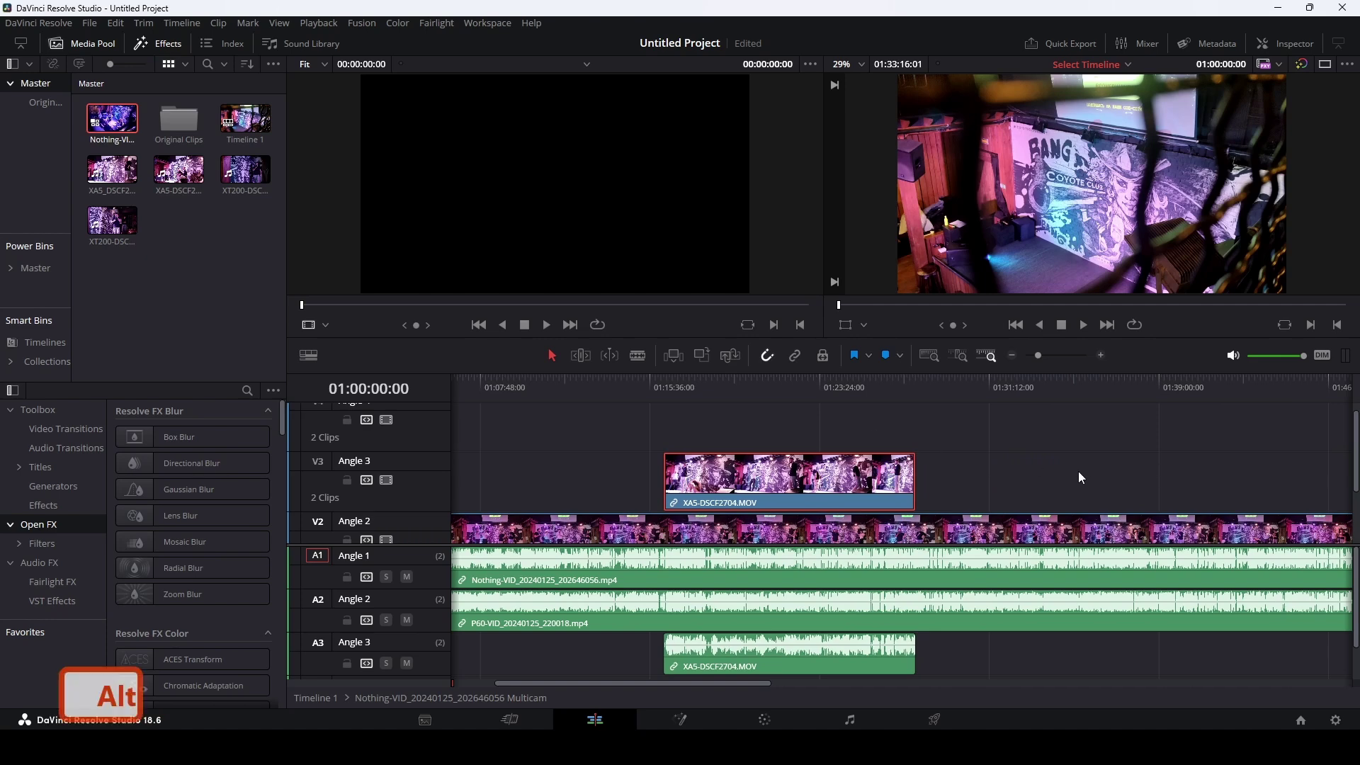
alt+scroll(990, 461, down, 5)
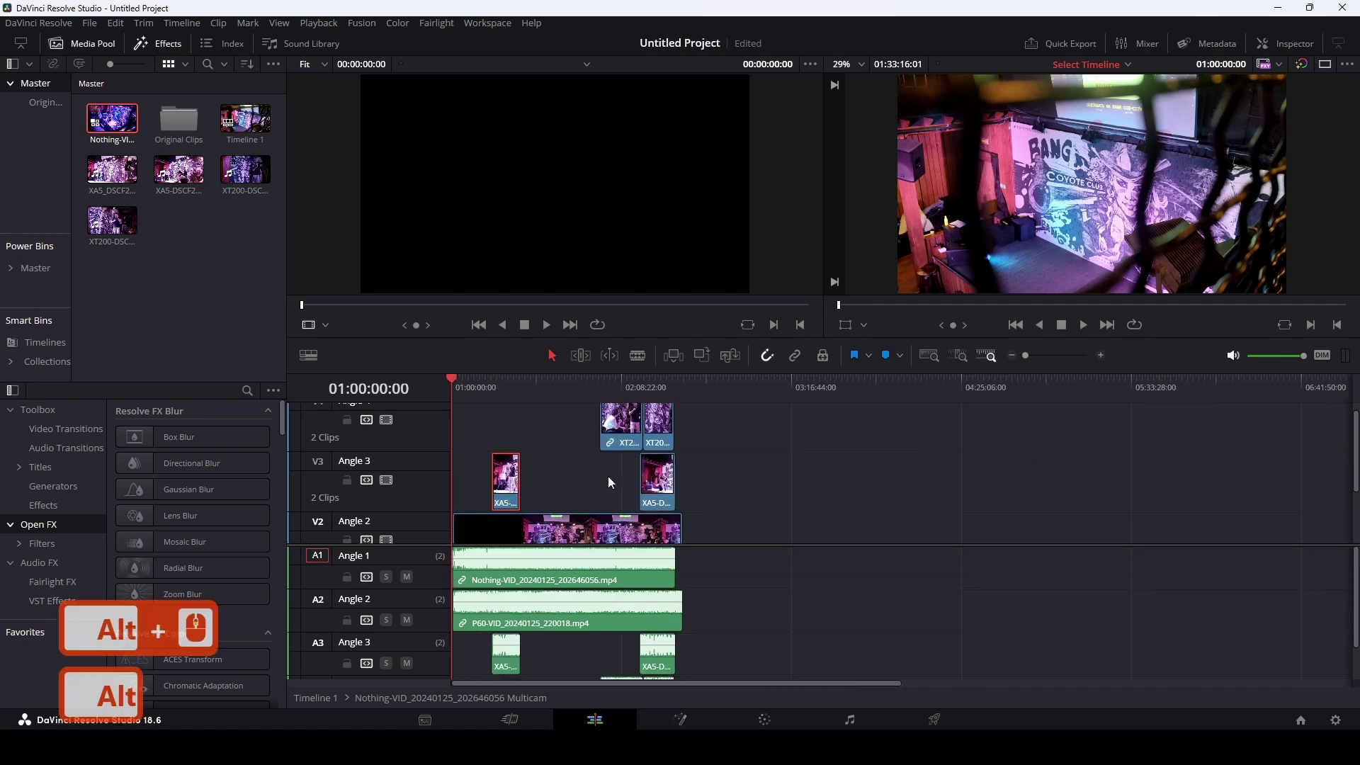
click(655, 478)
drag(464, 480, 714, 495)
drag(567, 400, 701, 426)
click(623, 489)
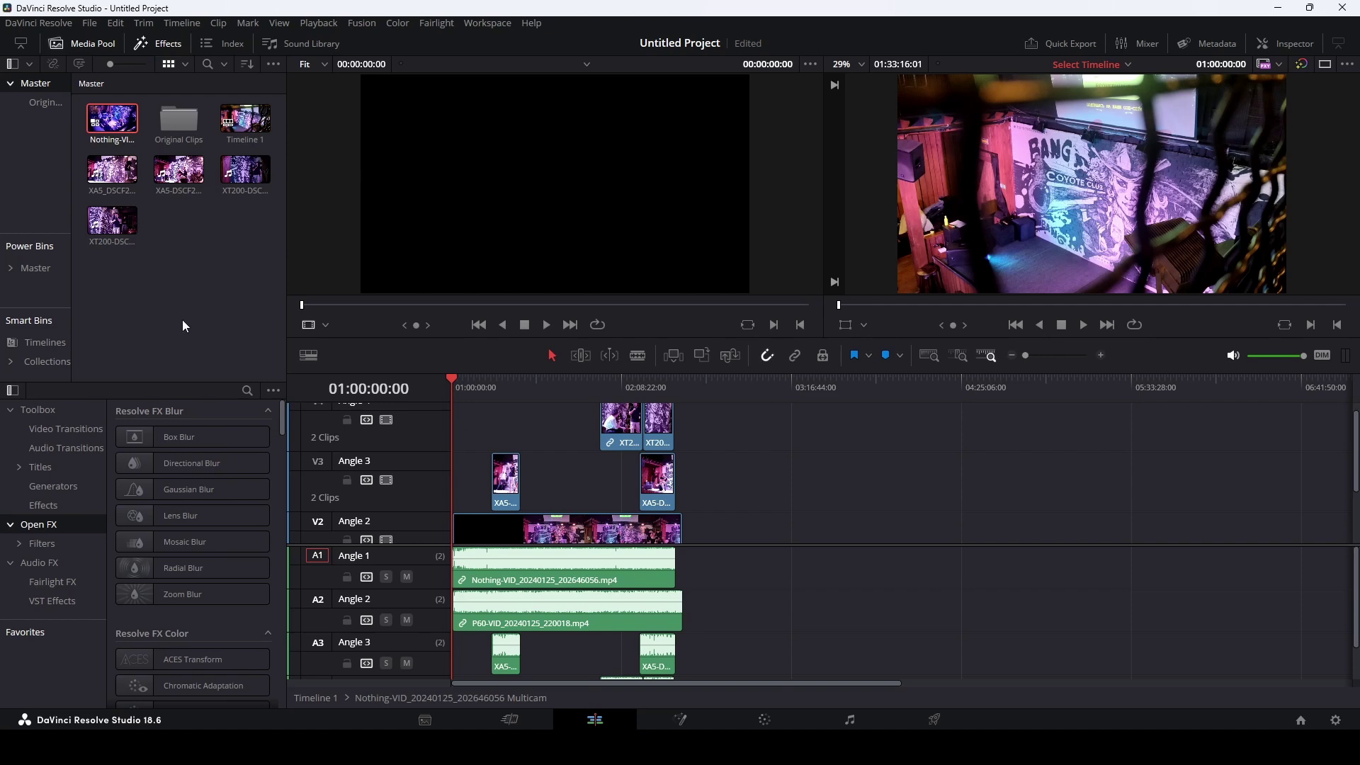
Add XA5_DSCF2703.MOV to the Angle 3 track, move it clear of the end of the other clips, and save the project.
click(116, 177)
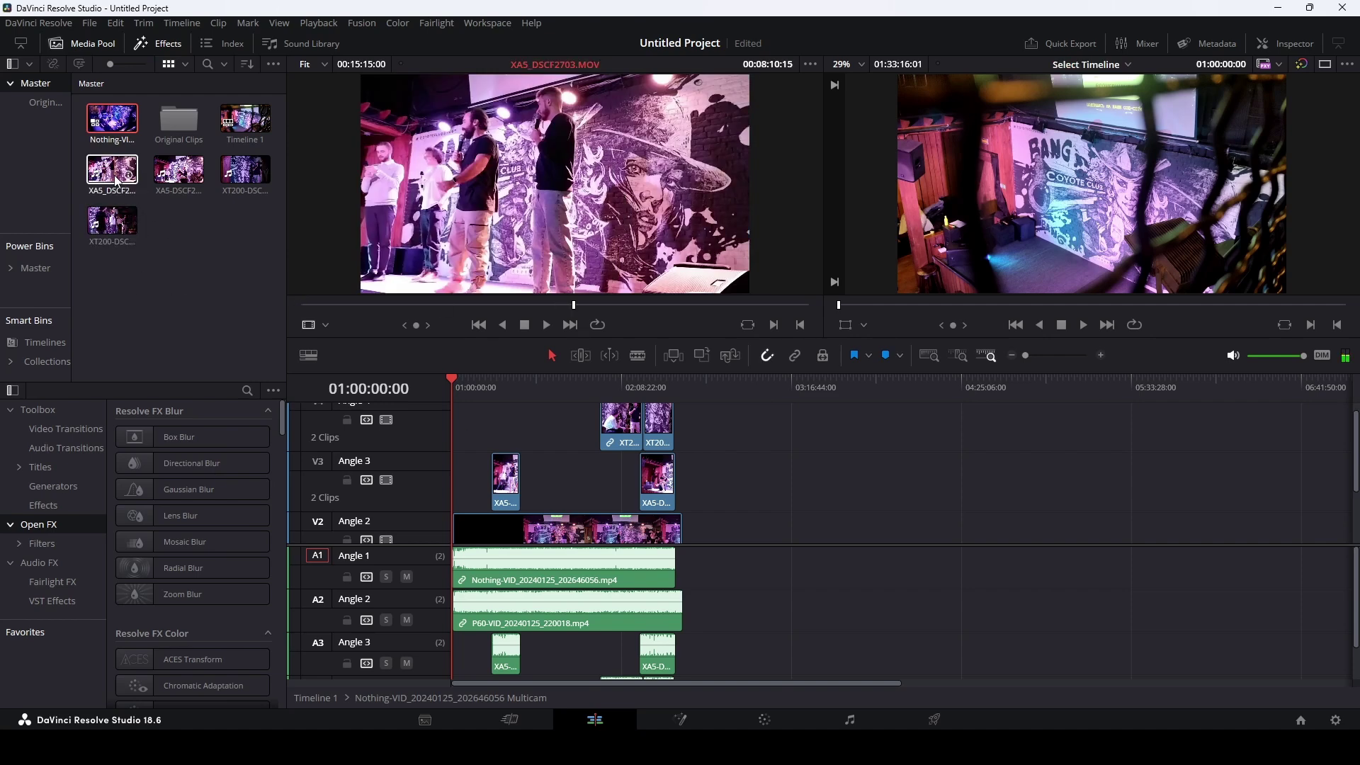
drag(115, 181, 543, 467)
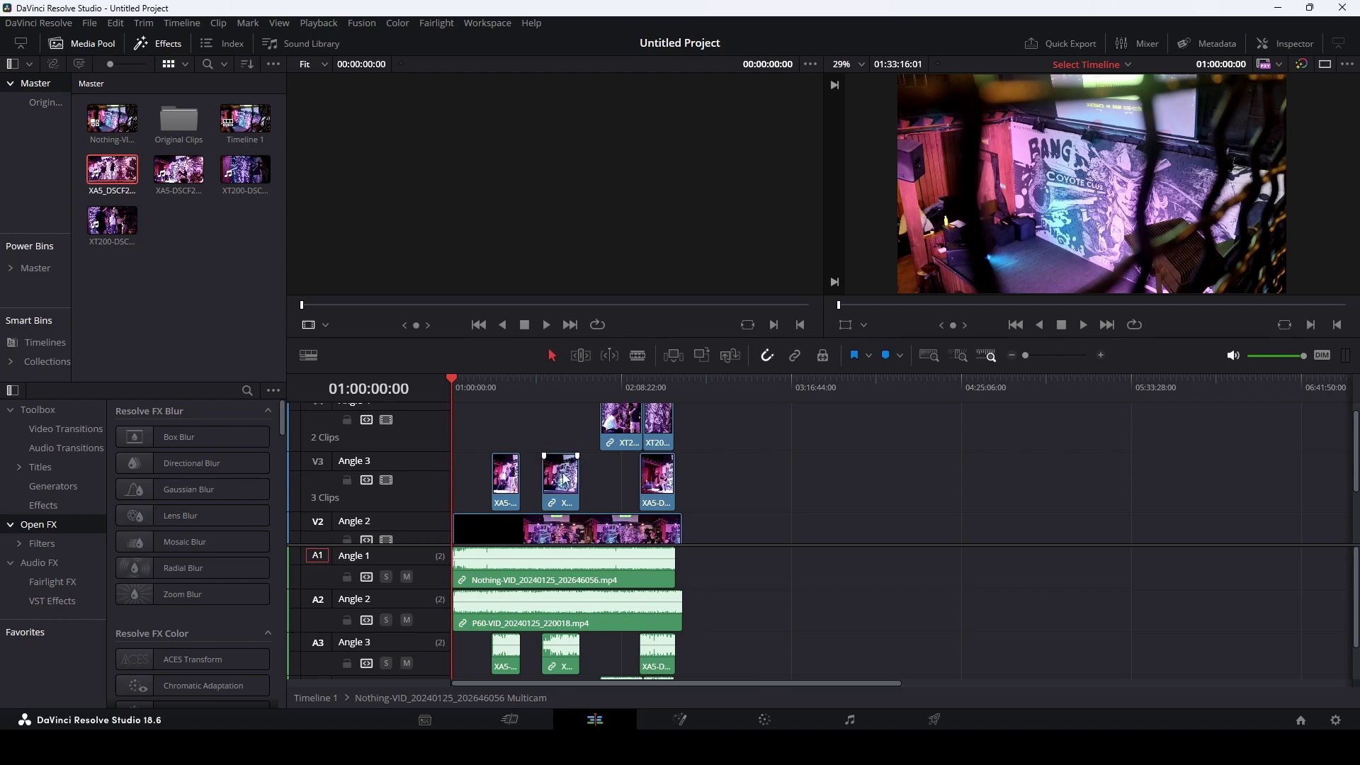
click(564, 479)
click(758, 490)
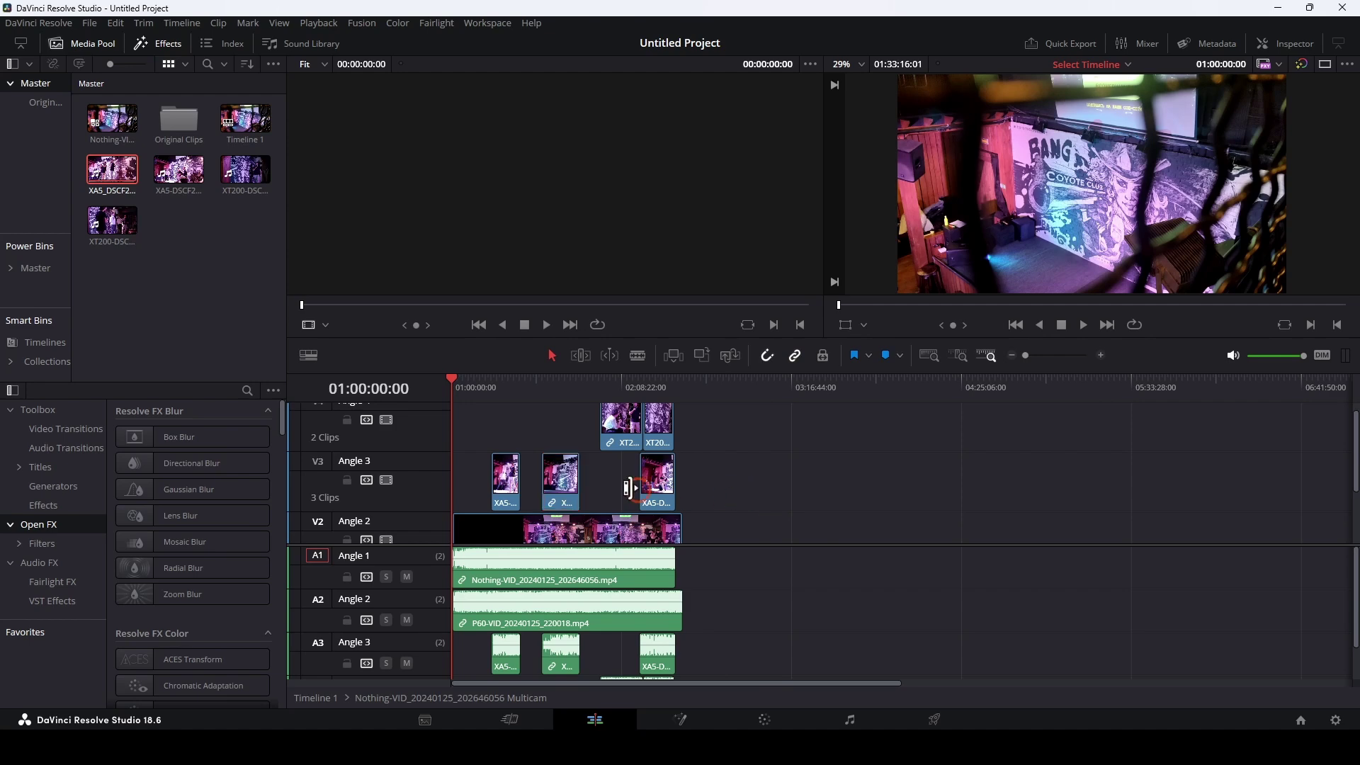
click(565, 489)
drag(559, 500, 804, 501)
scroll(667, 529, down, 7)
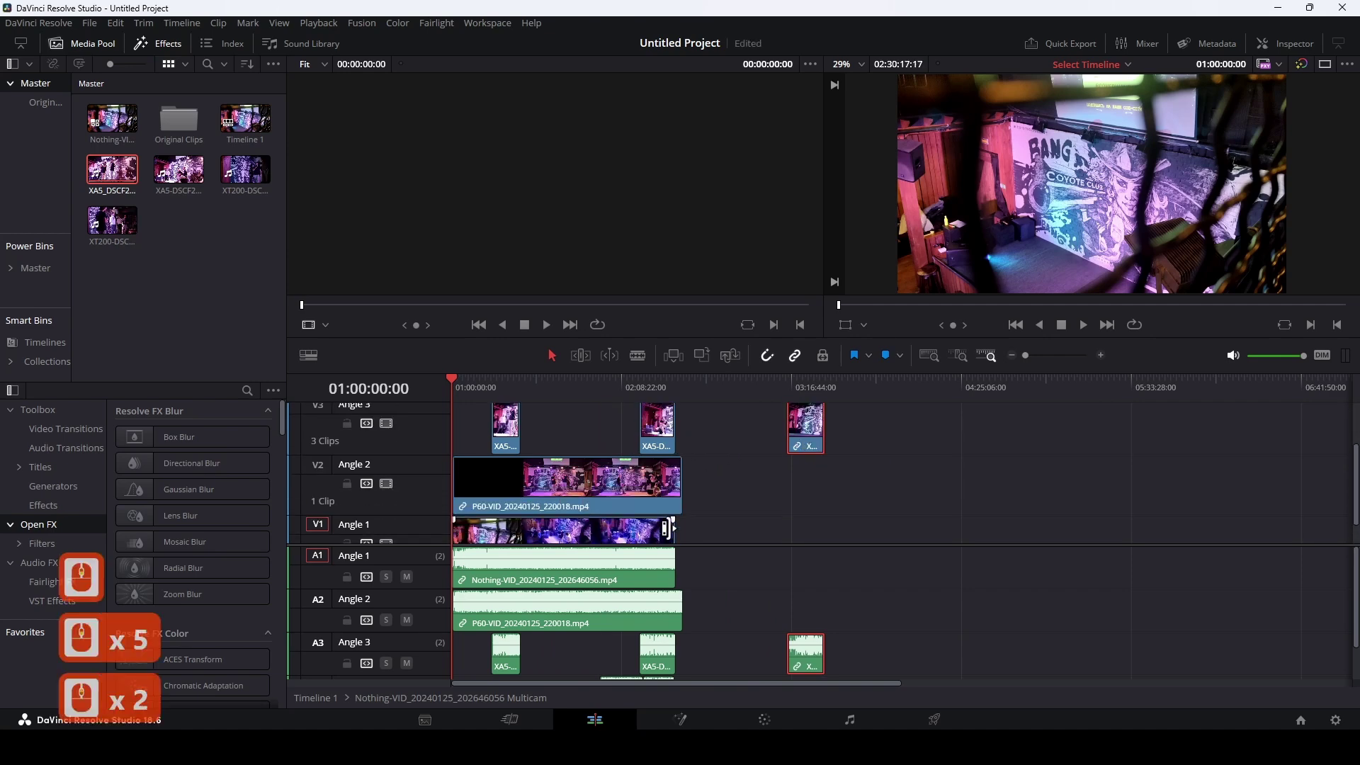
key(ctrl+s)
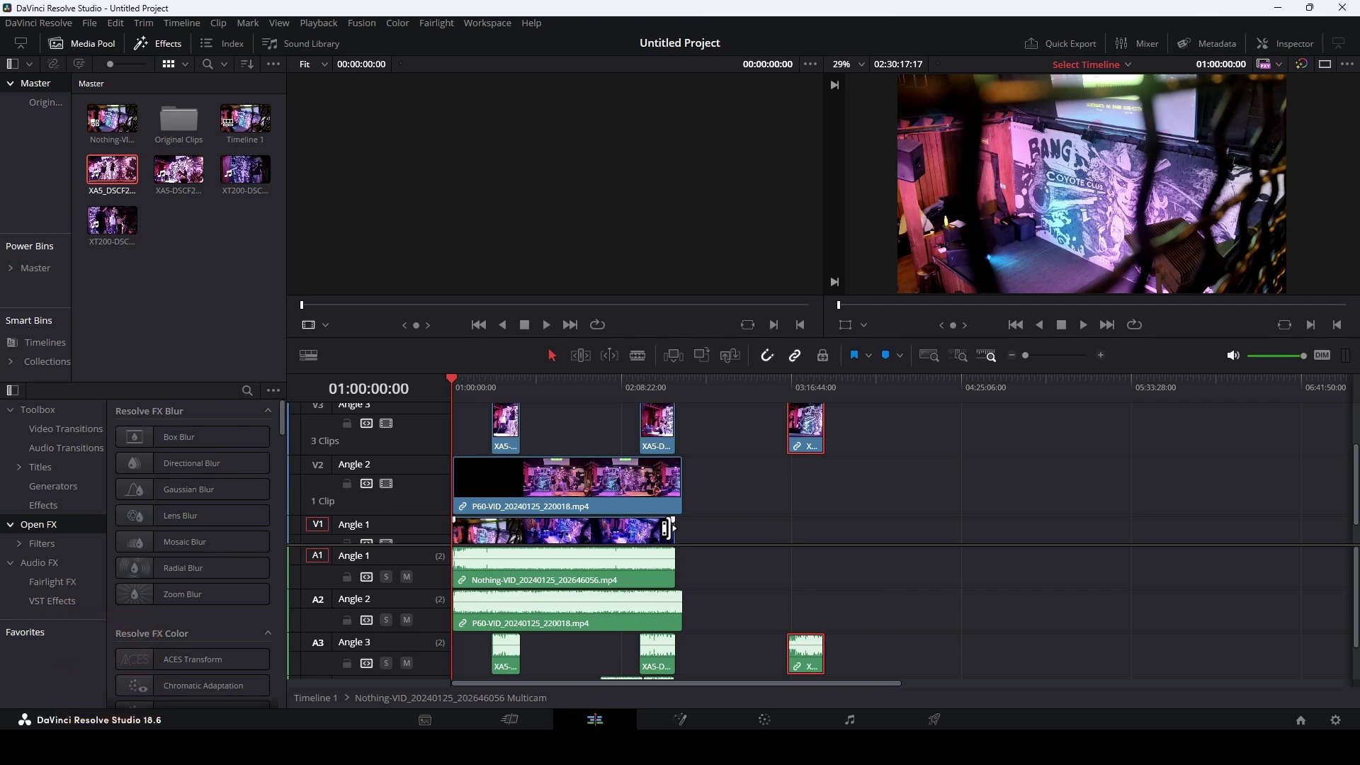
Auto-align the added XA5_DSCF2703.MOV on Angle 3 with the P60 clip on Angle 2, based on waveform.
scroll(621, 498, down, 5)
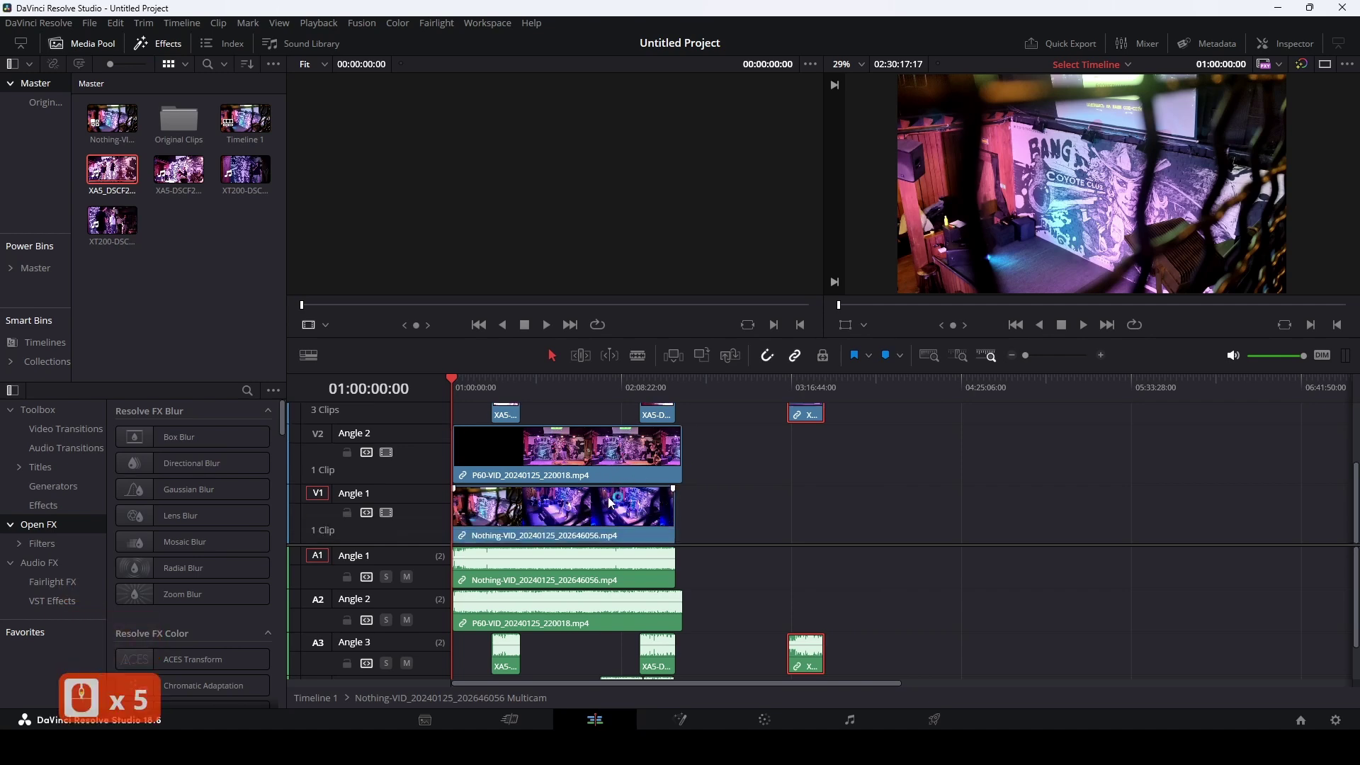
ctrl+click(554, 458)
click(555, 520)
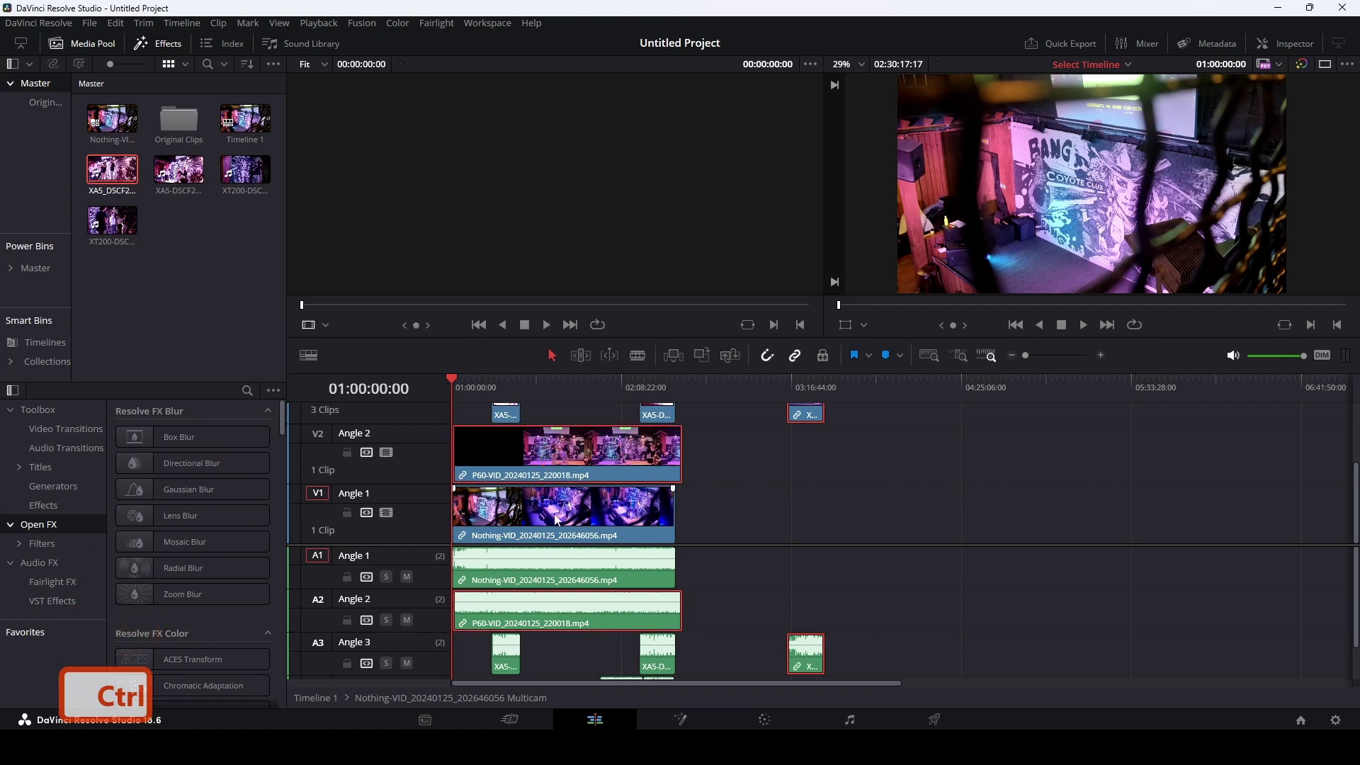
click(579, 461)
scroll(806, 496, up, 1)
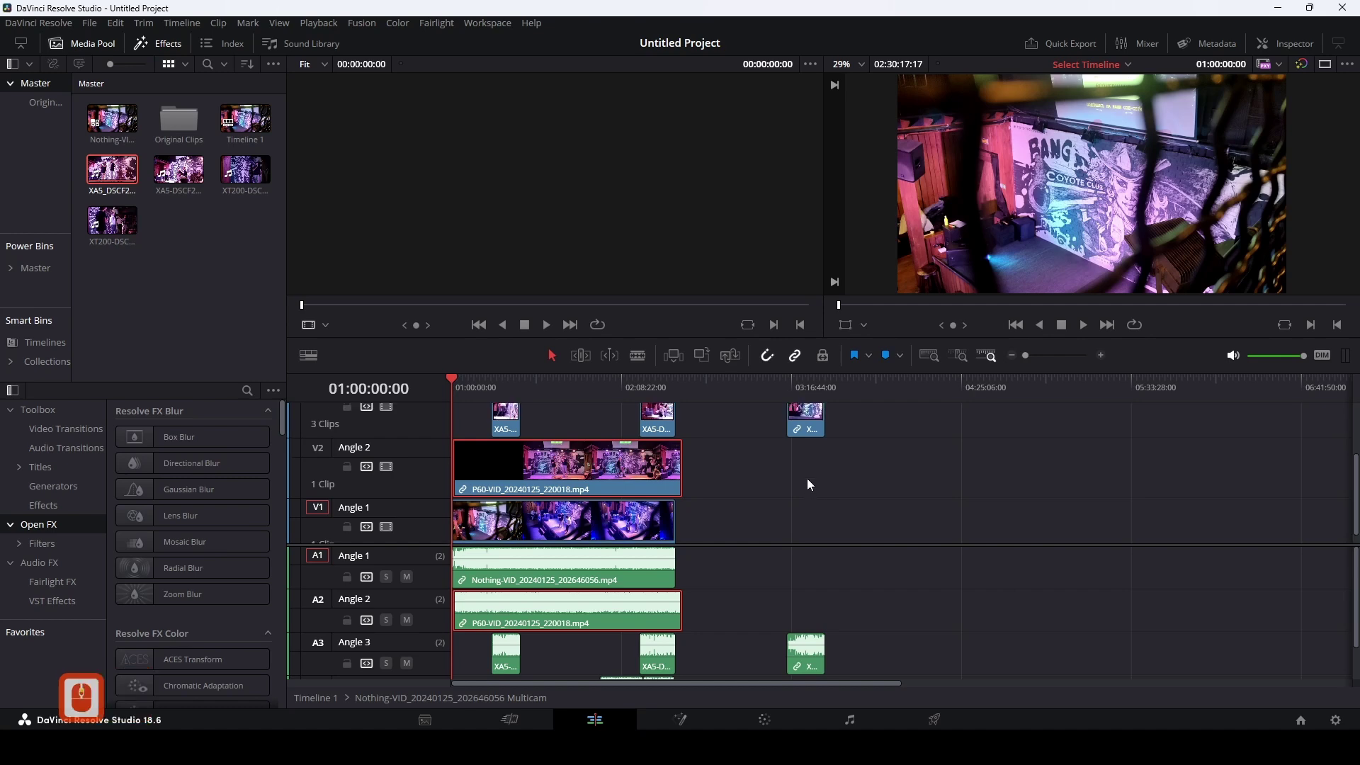
ctrl+click(809, 423)
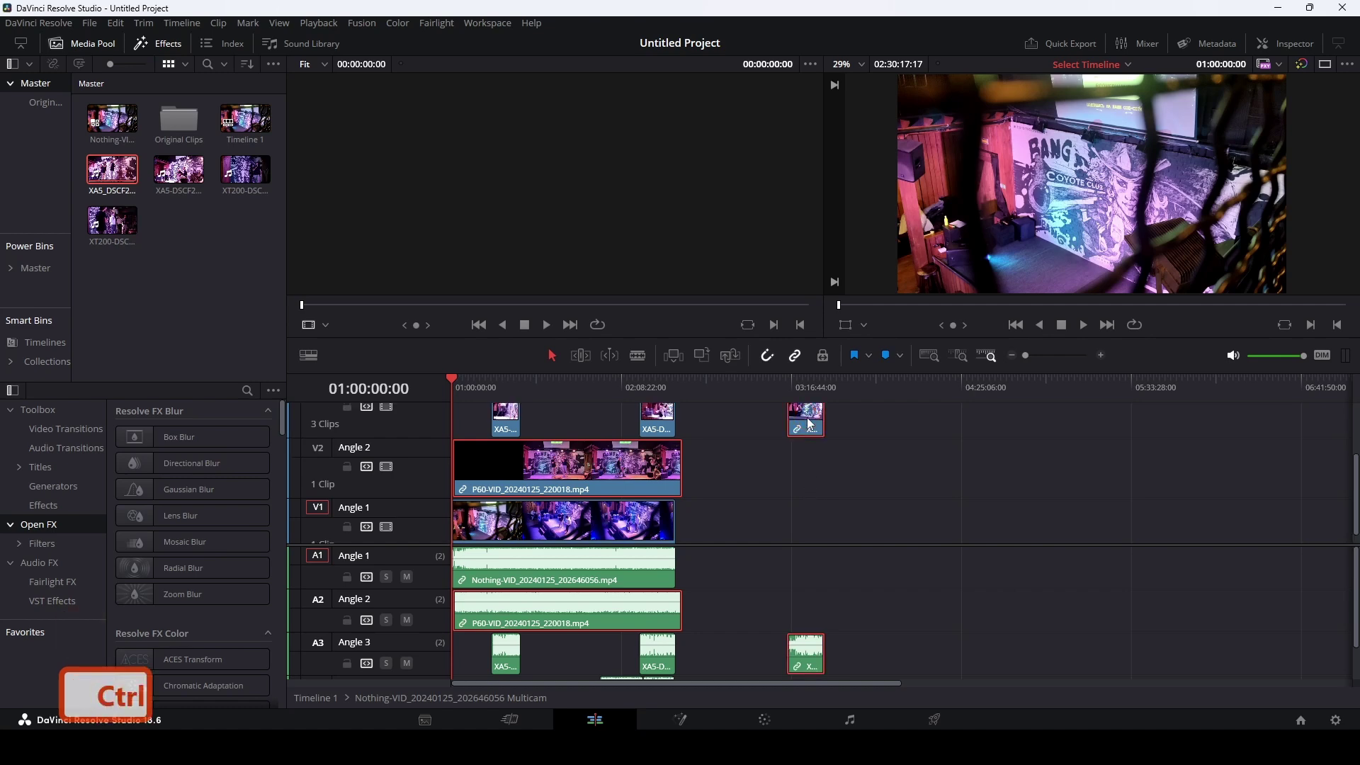
right_click(589, 473)
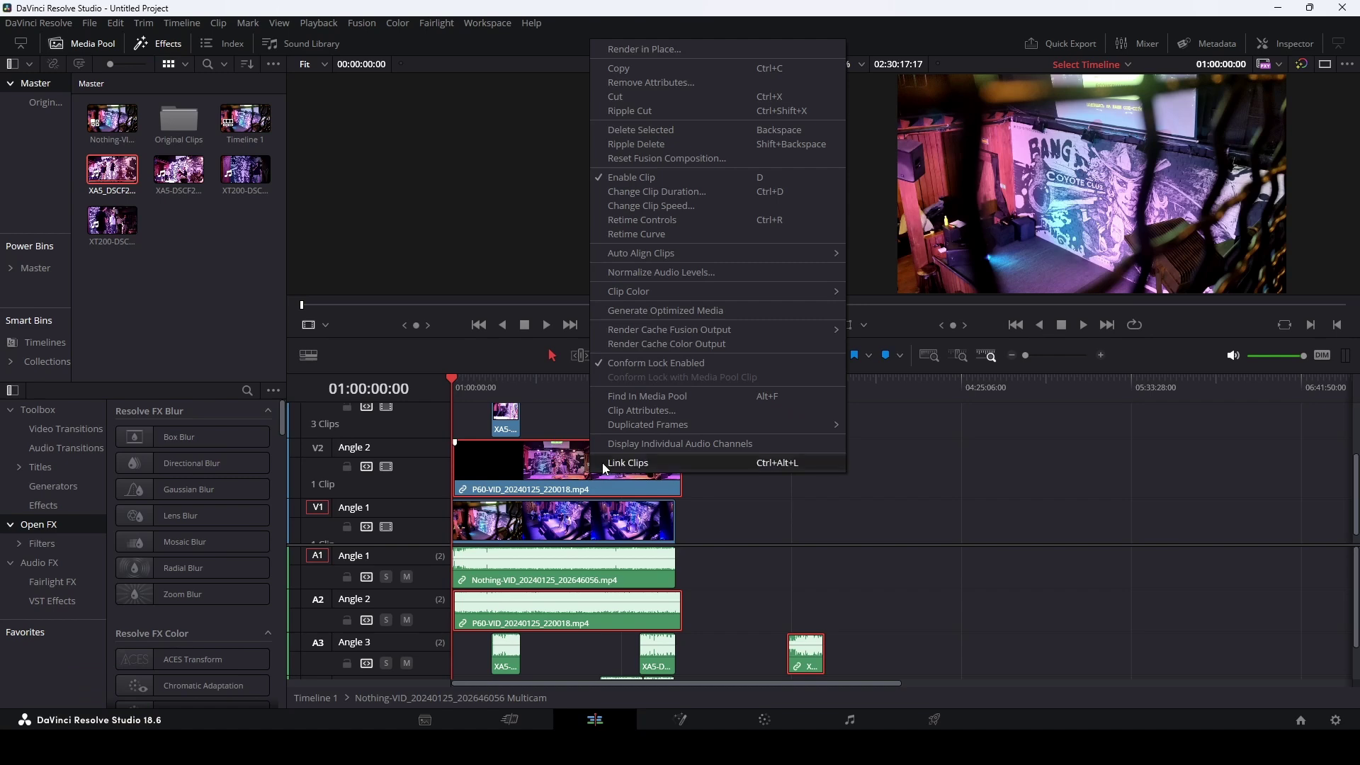
mouse_move(690, 254)
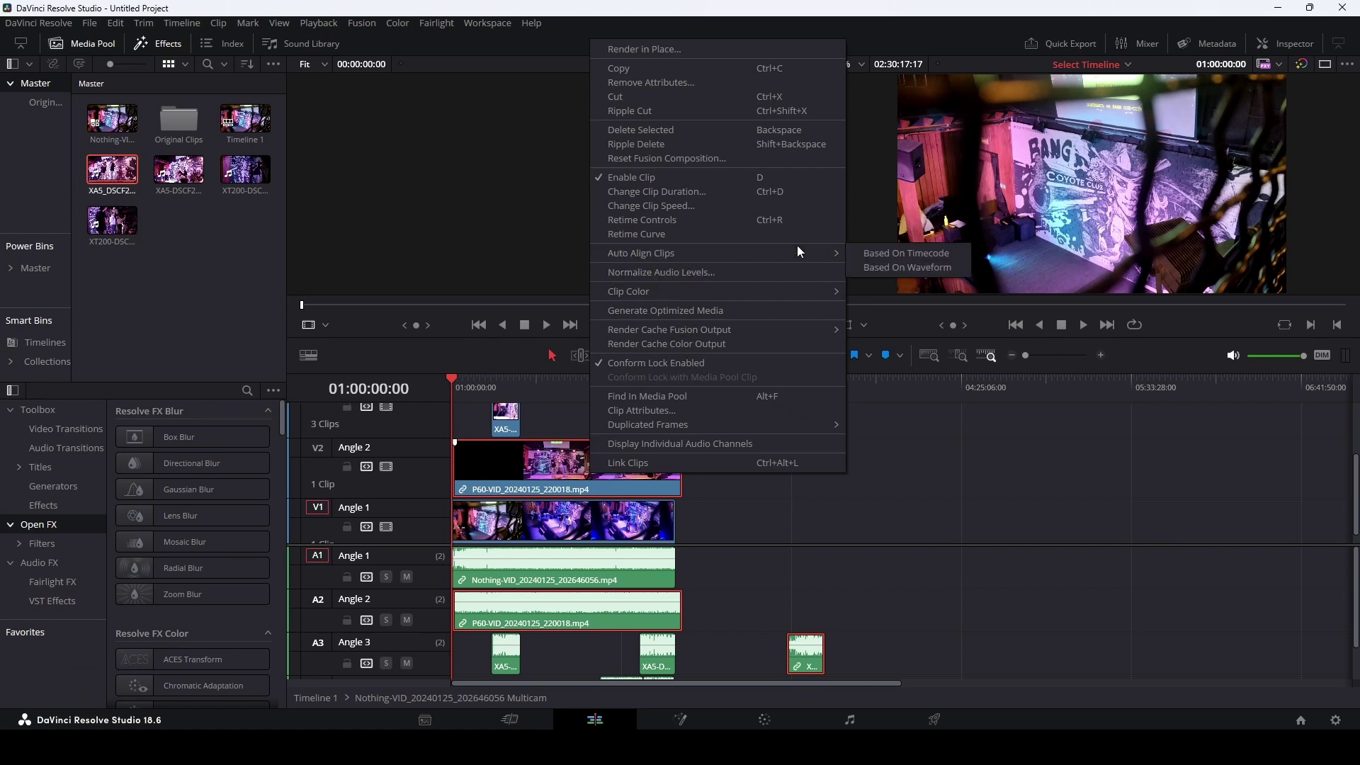
click(907, 268)
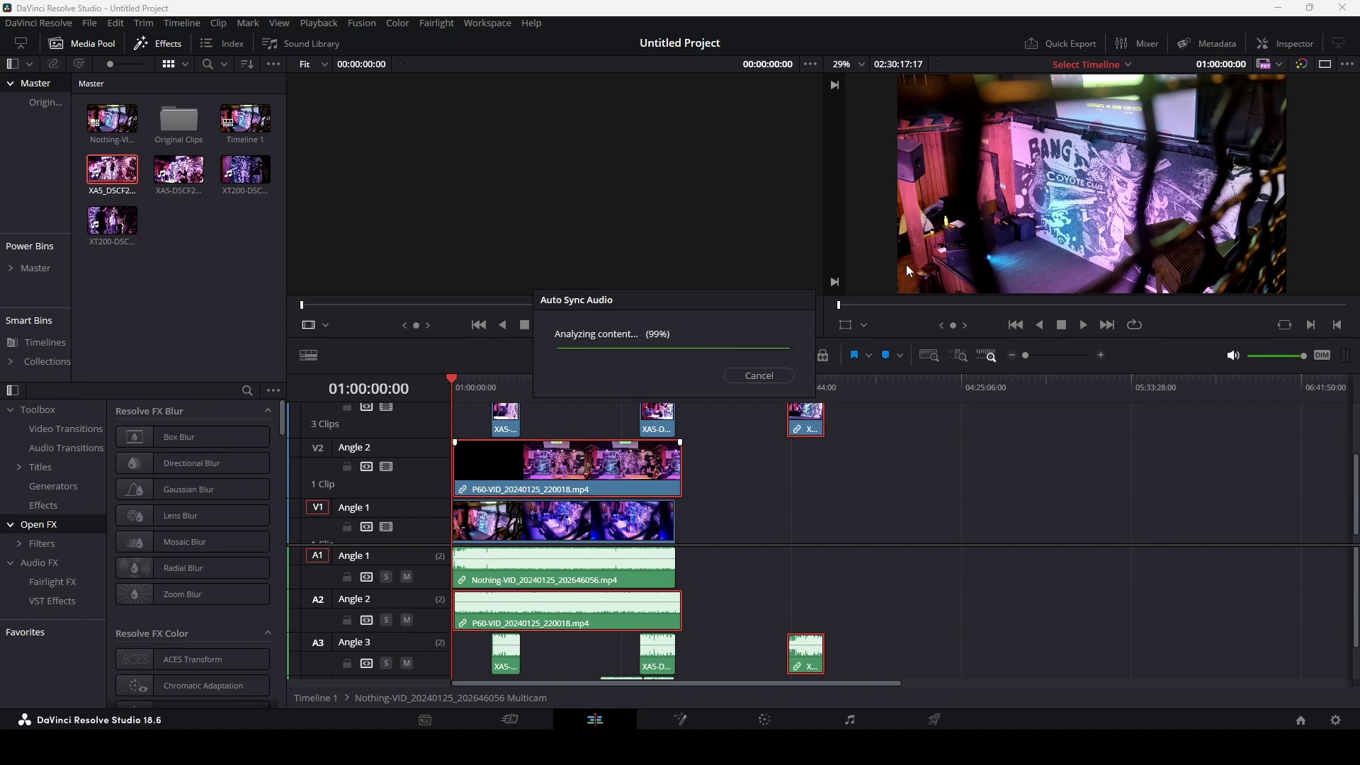
Add the remaining XA5 clip from the Master bin to the Angle 3 track, in the empty area beyond the other clips.
scroll(530, 428, up, 2)
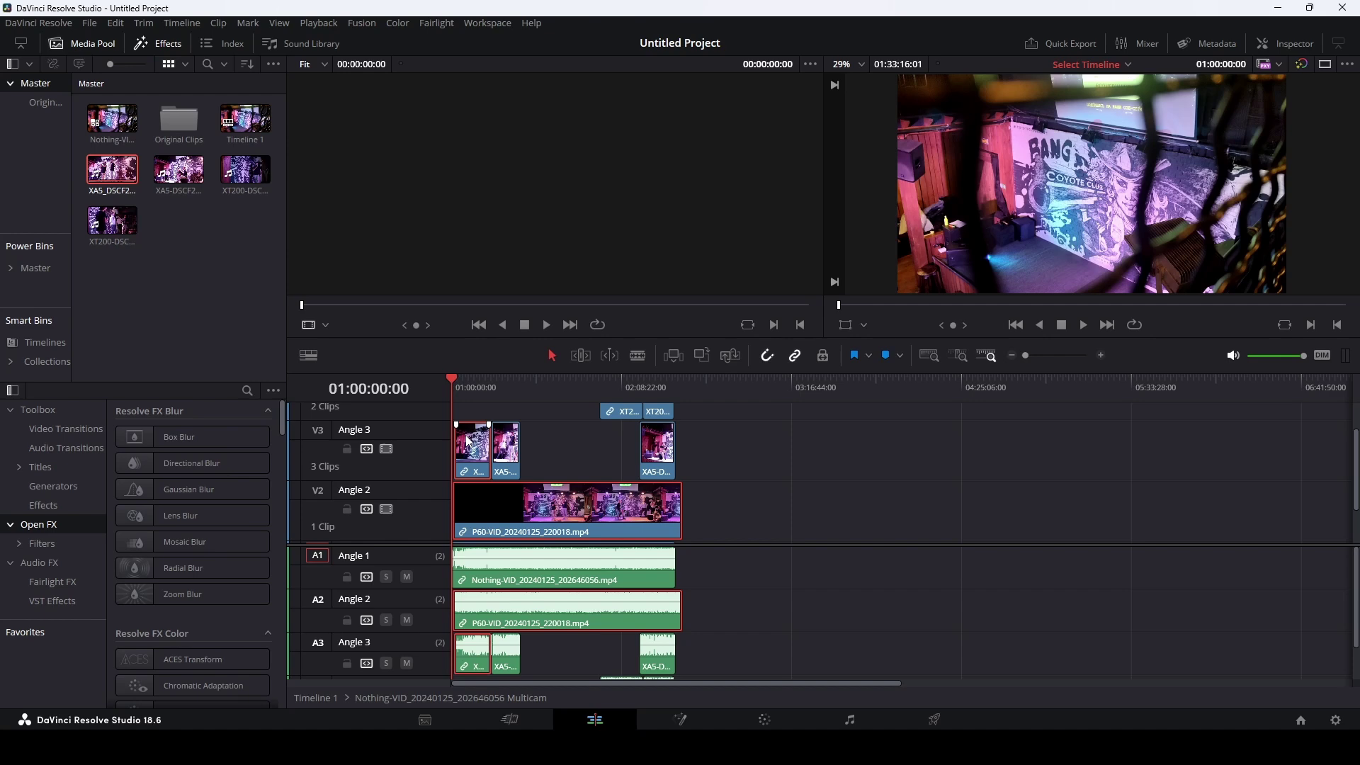
click(190, 201)
drag(190, 200, 822, 460)
click(922, 482)
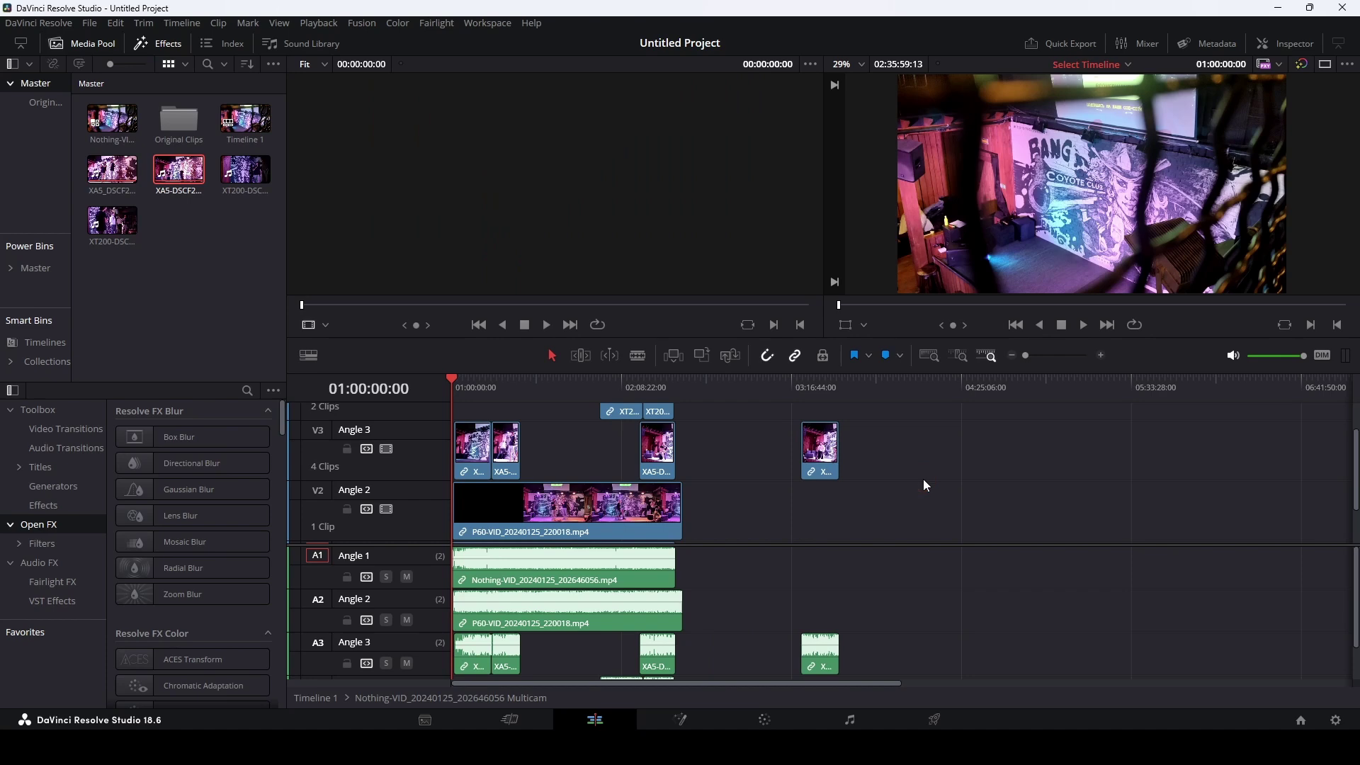
Auto-align the second added XA5 clip on Angle 3 with the P60 clip on Angle 2, based on waveform.
click(826, 467)
ctrl+click(606, 521)
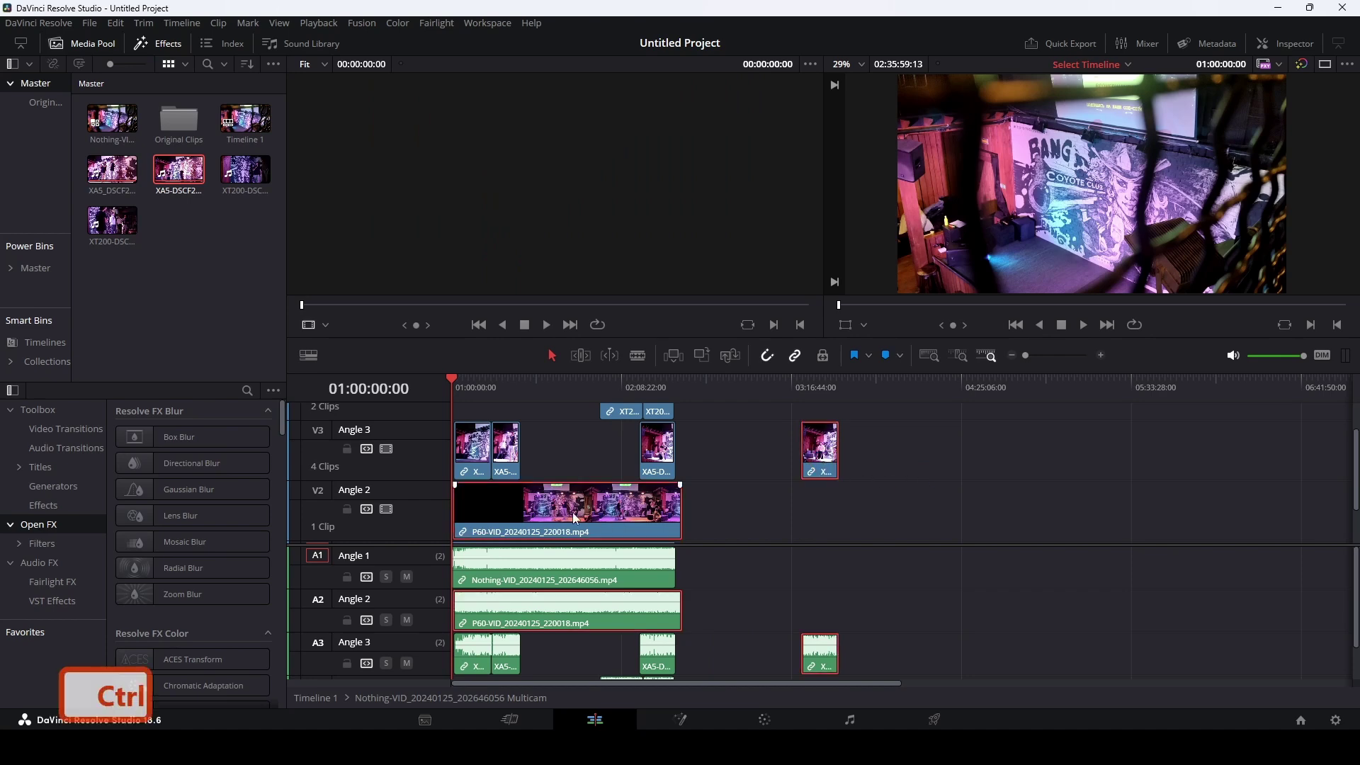
right_click(605, 520)
click(1066, 457)
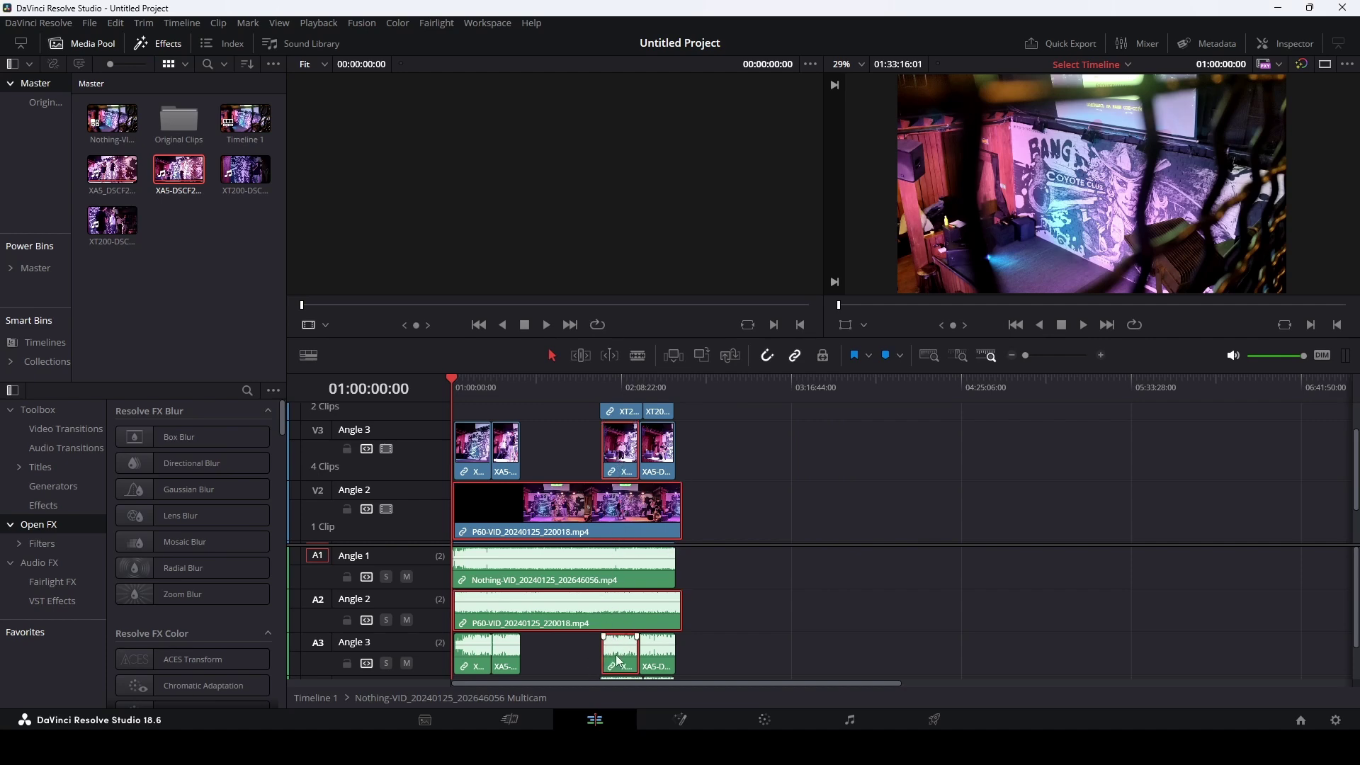
click(606, 571)
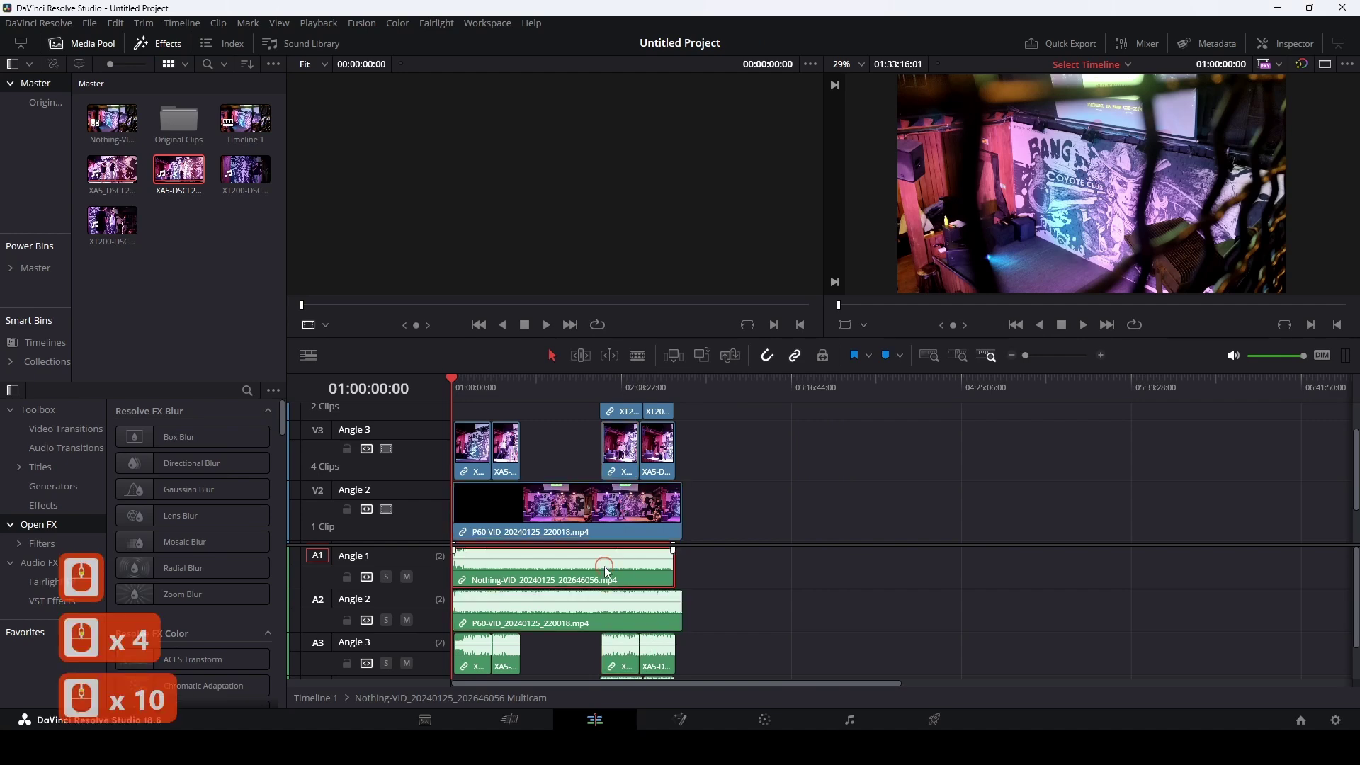
Add the two remaining XT200 clips from the Master bin to the Angle 3 track, in the empty area beyond the other clips.
click(589, 609)
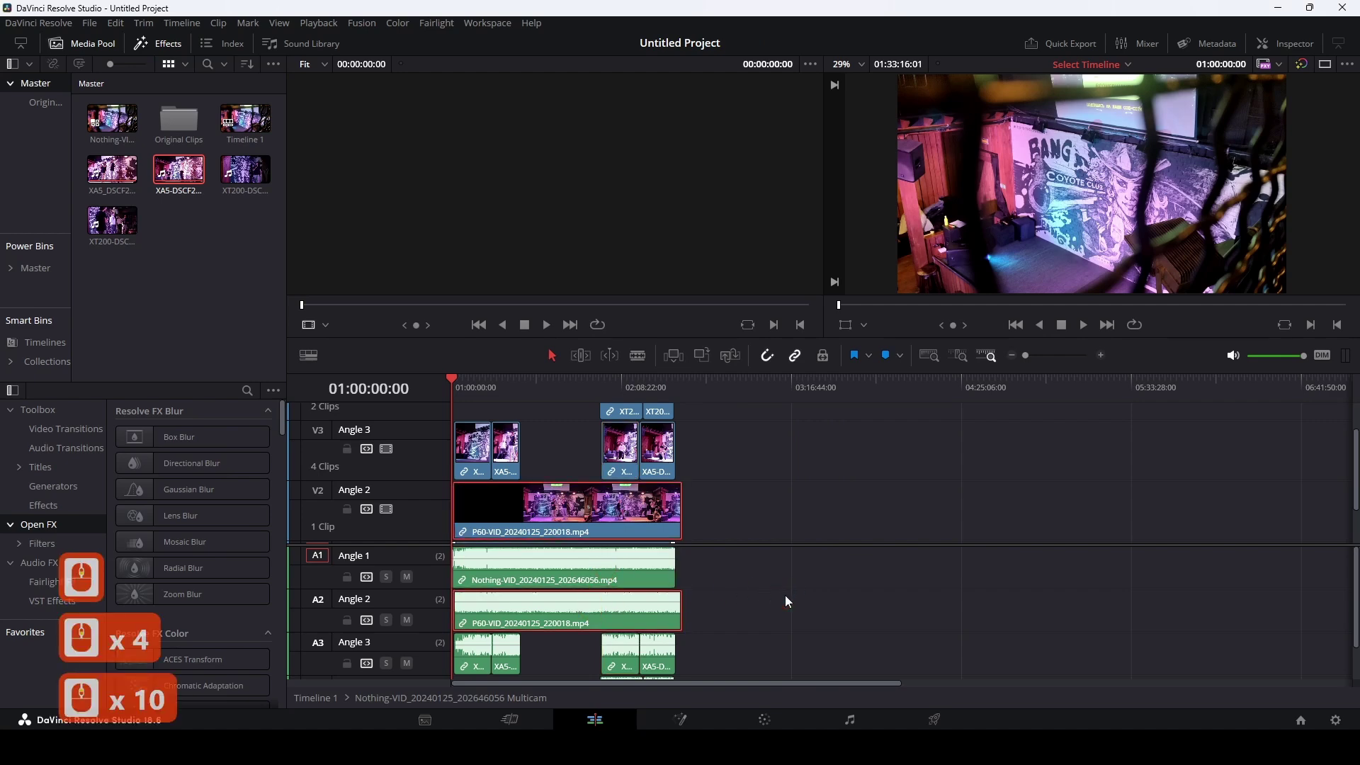
click(799, 609)
click(364, 300)
click(247, 181)
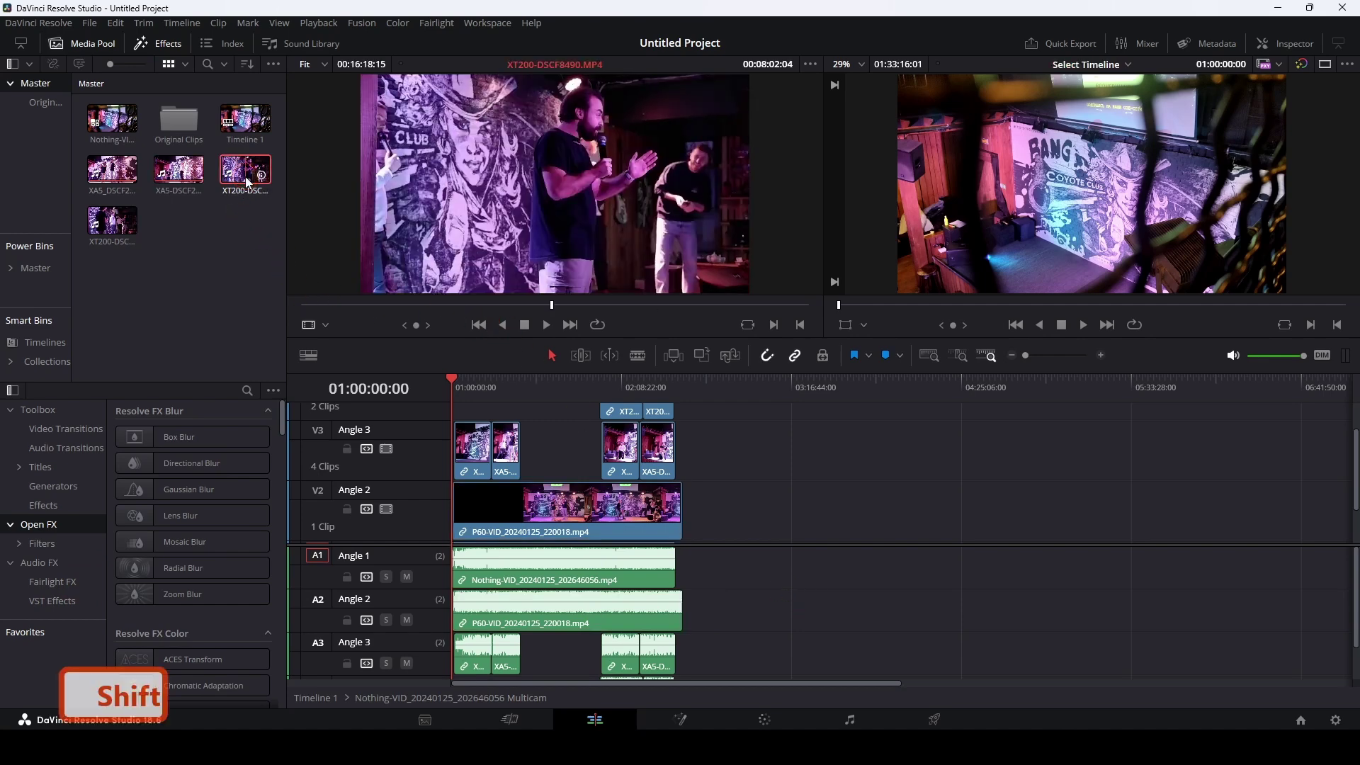
ctrl+click(112, 220)
drag(112, 220, 967, 484)
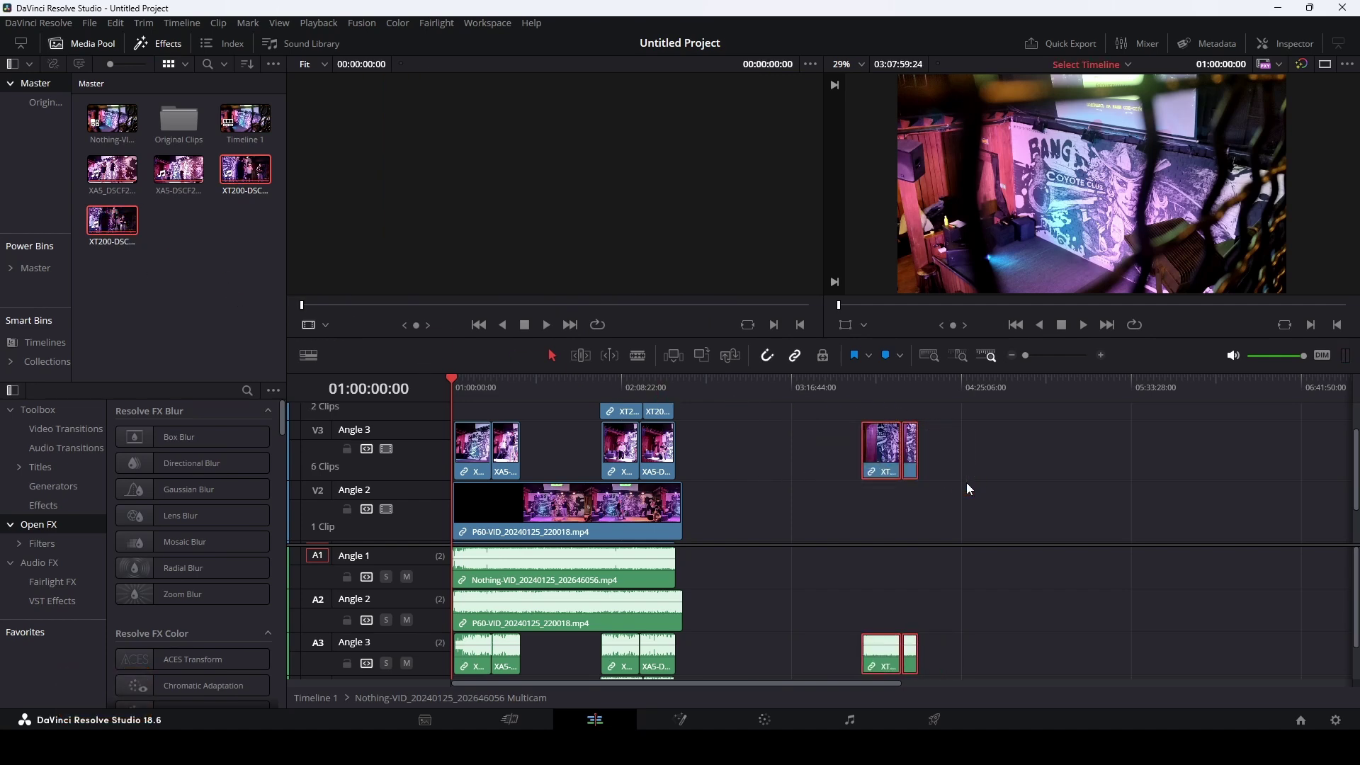
ctrl+click(622, 510)
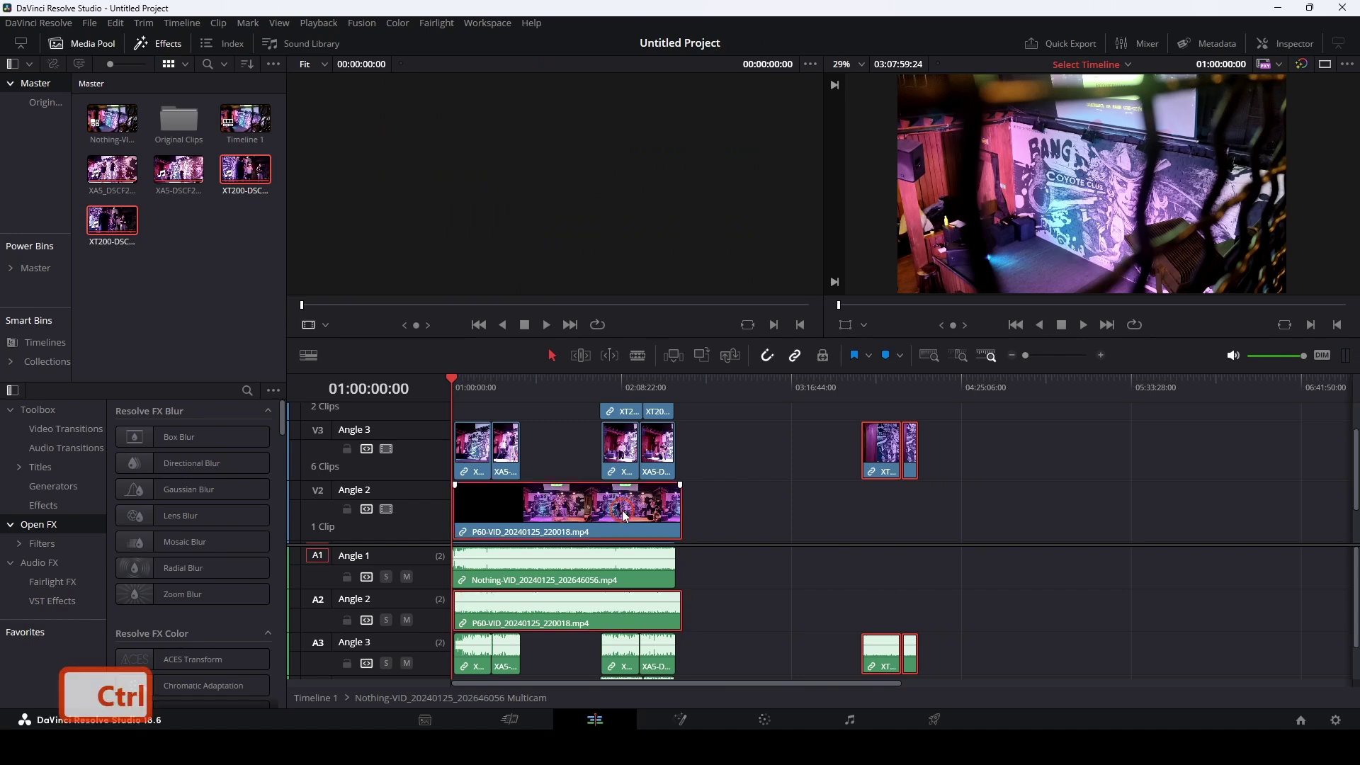
scroll(646, 511, down, 2)
right_click(649, 484)
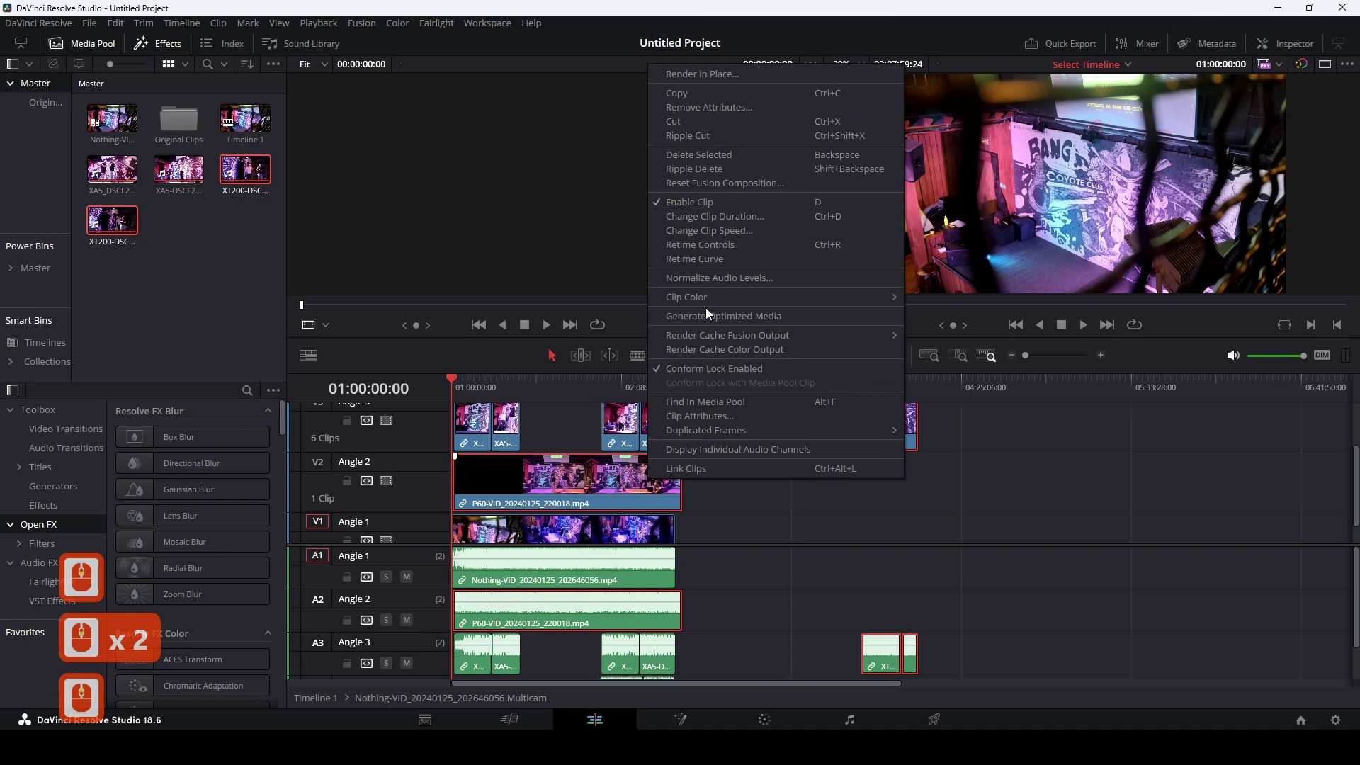
click(761, 499)
click(885, 441)
ctrl+click(643, 486)
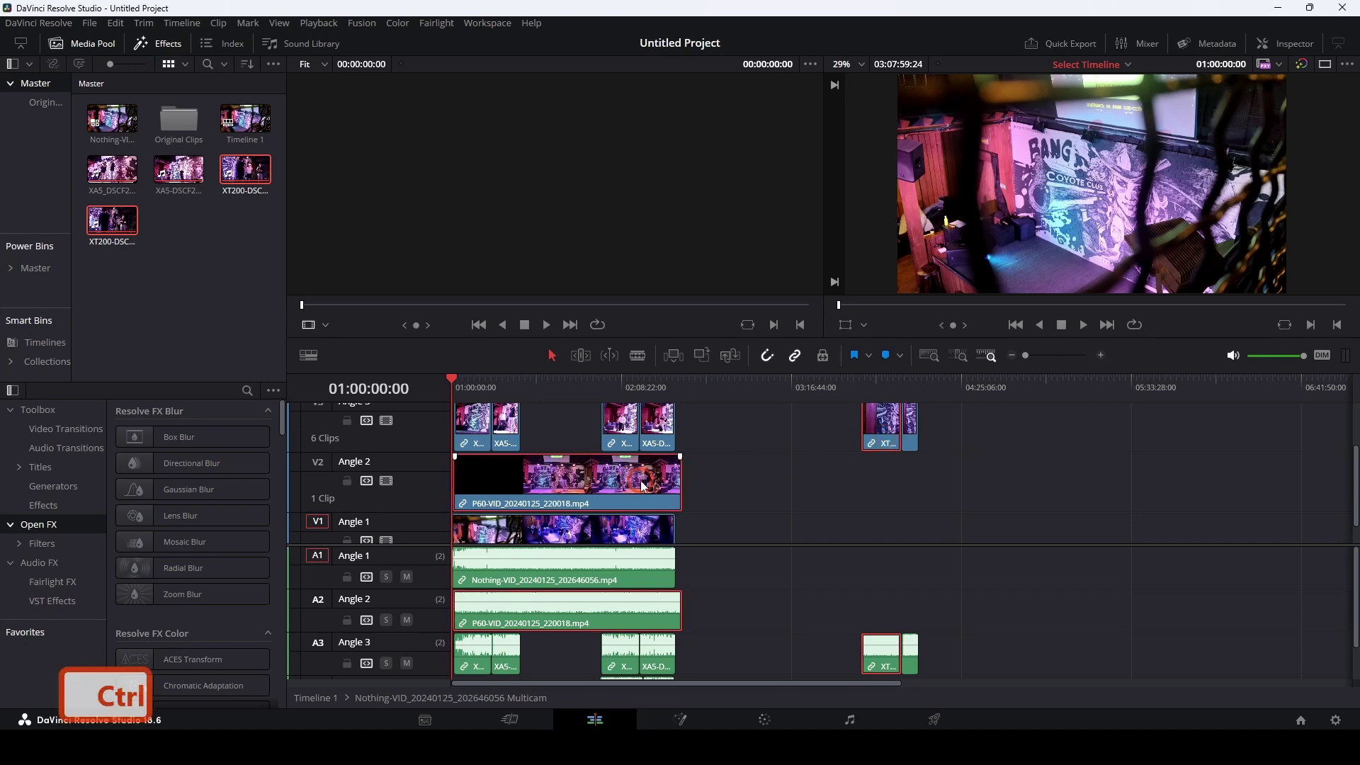
right_click(643, 486)
mouse_move(729, 253)
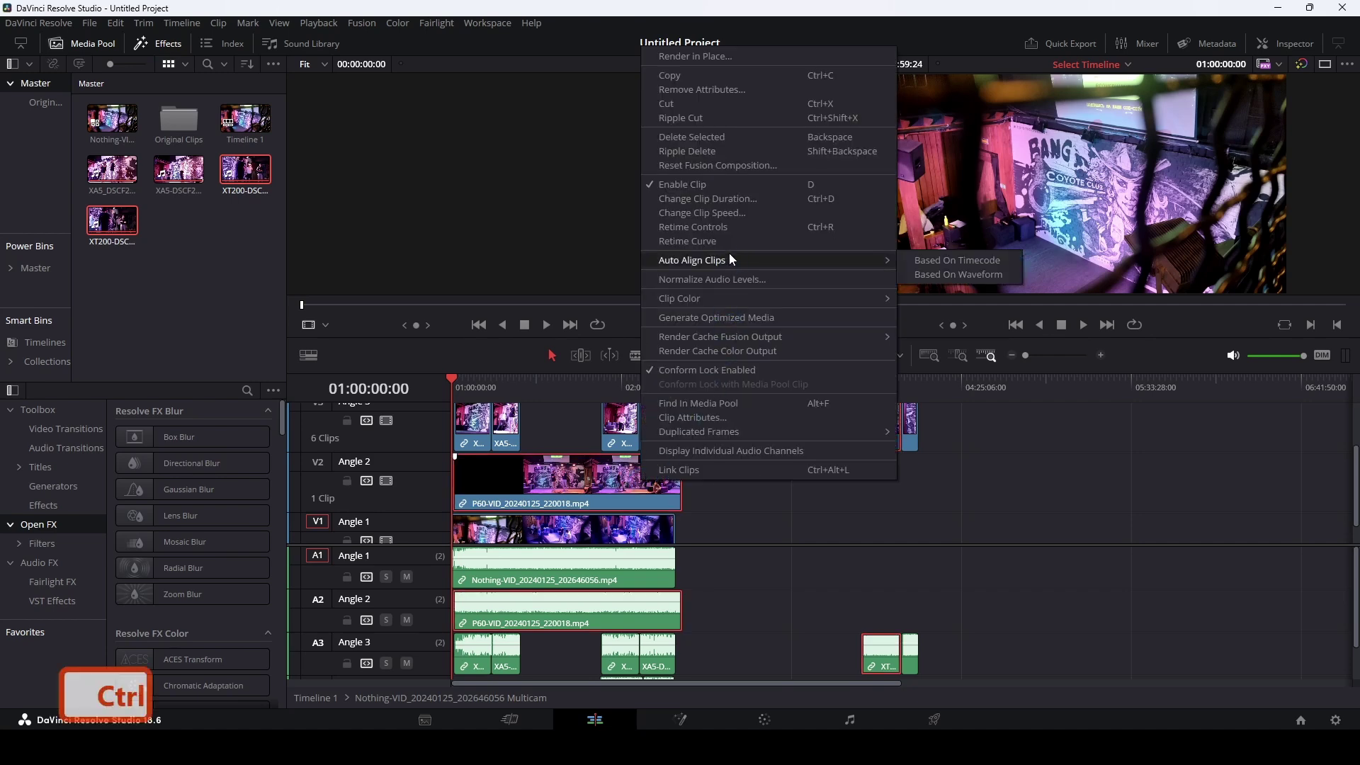
click(958, 274)
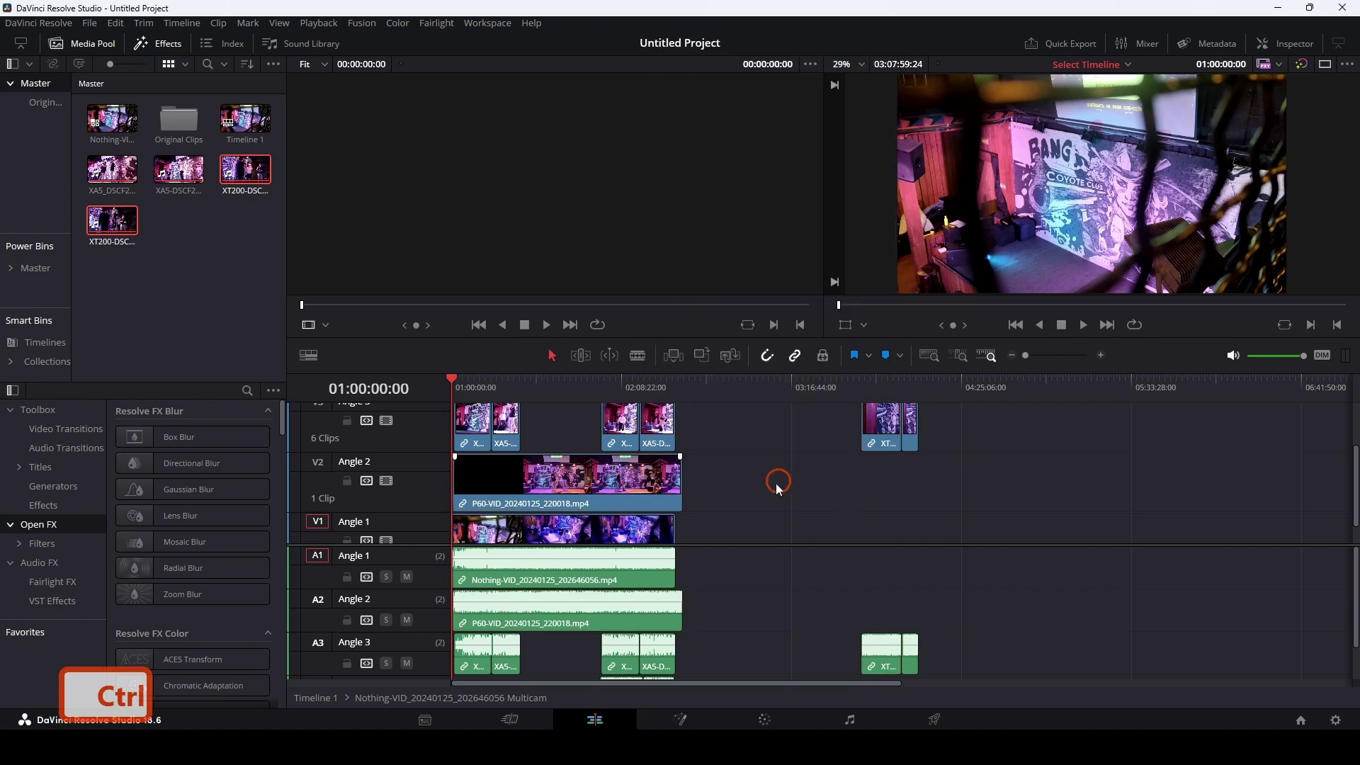
click(776, 489)
Move the two added XT200 clips to the Angle 4 track and auto-align each with the P60 clip on Angle 2, based on waveform.
drag(976, 428, 881, 461)
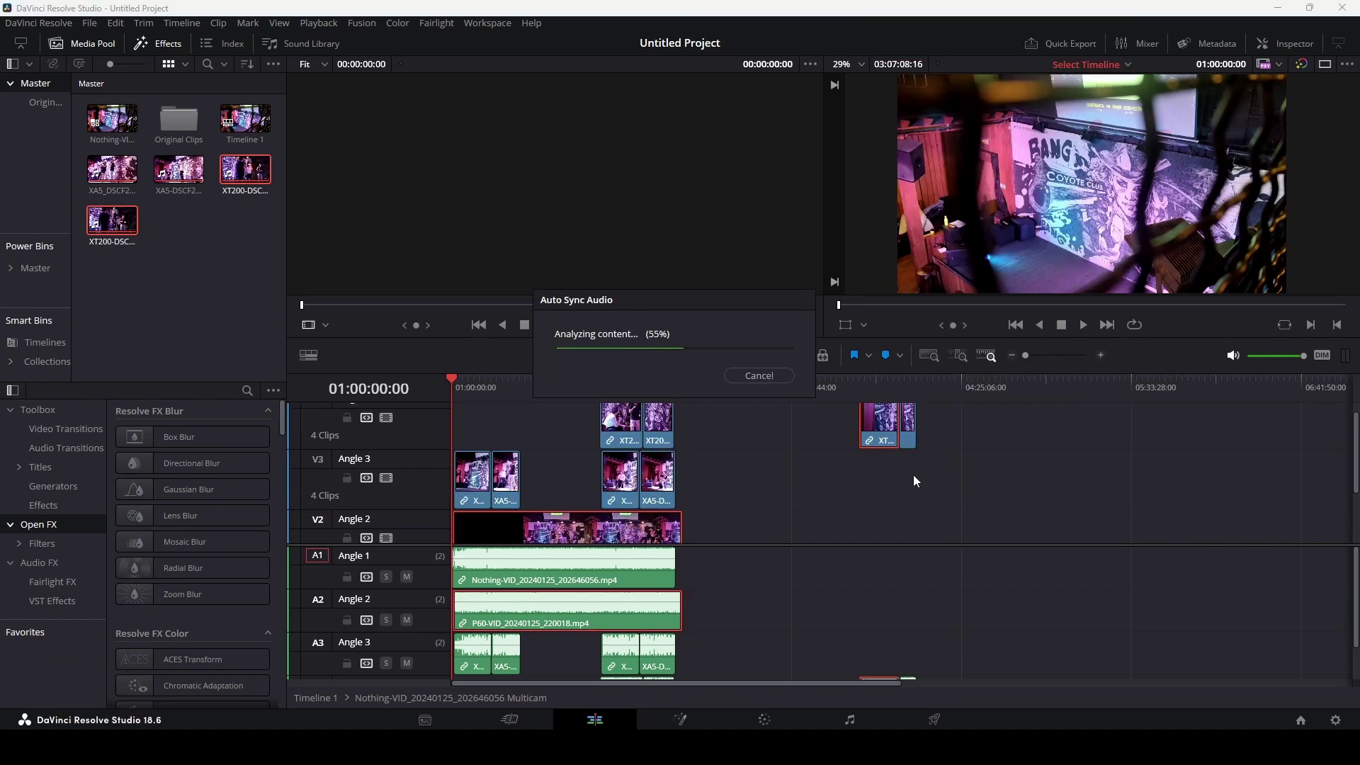
right_click(909, 425)
click(1005, 214)
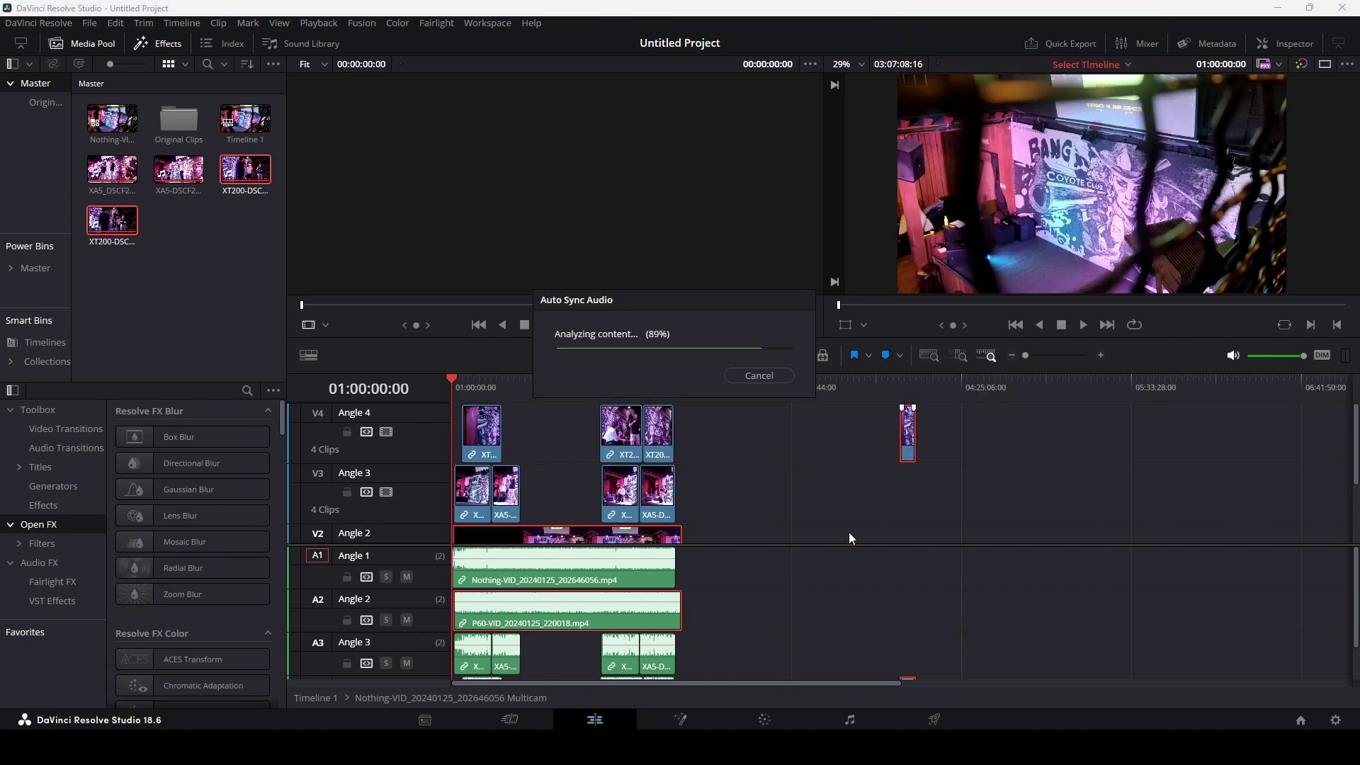
triple_click(564, 473)
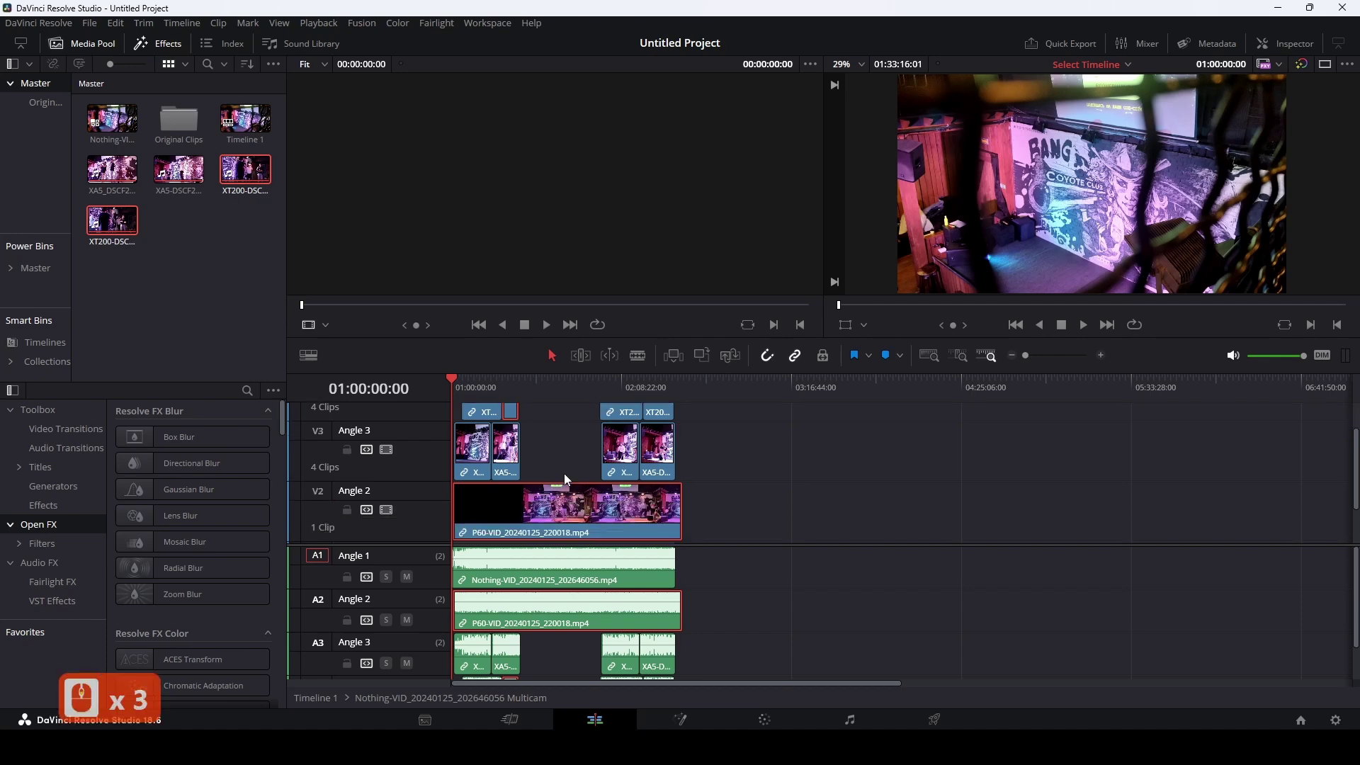
click(516, 436)
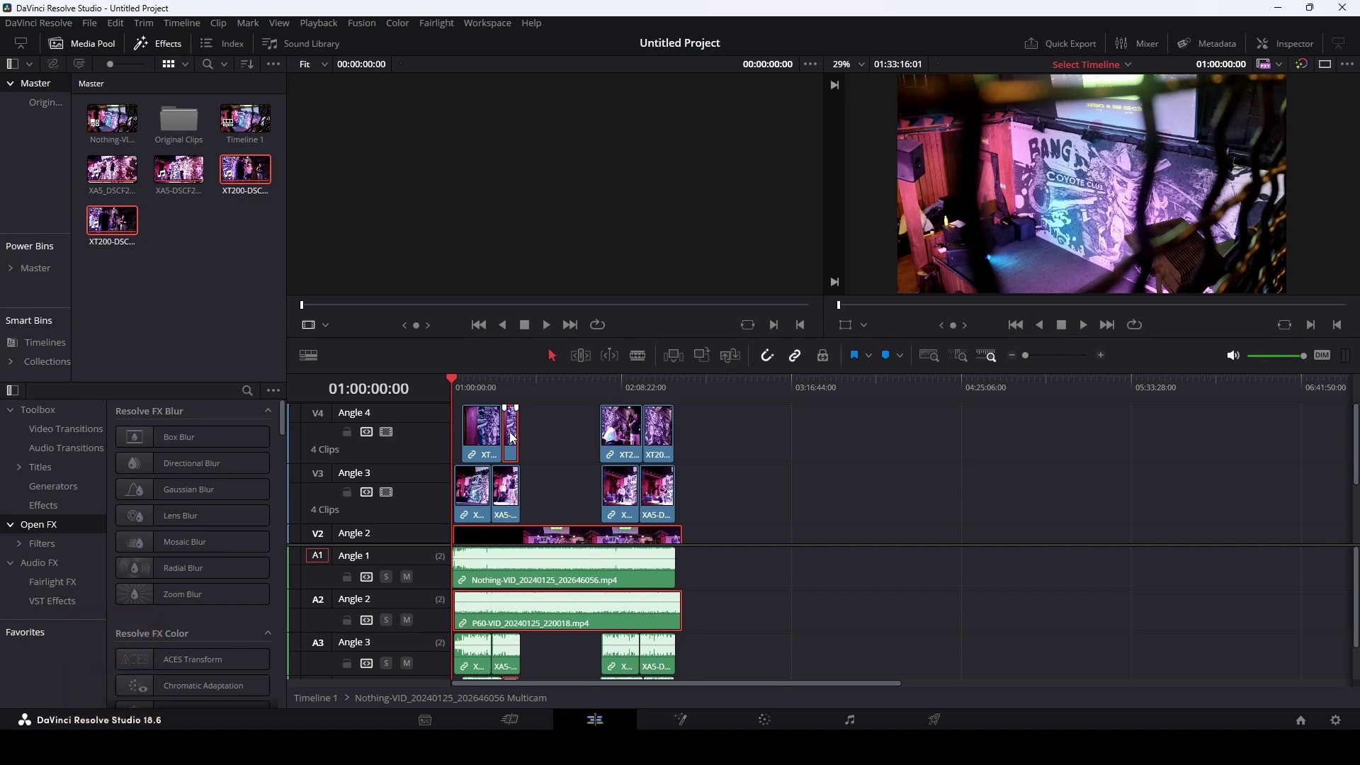
Return to Timeline 1 and switch the source viewer to Multicam mode.
click(316, 696)
click(572, 469)
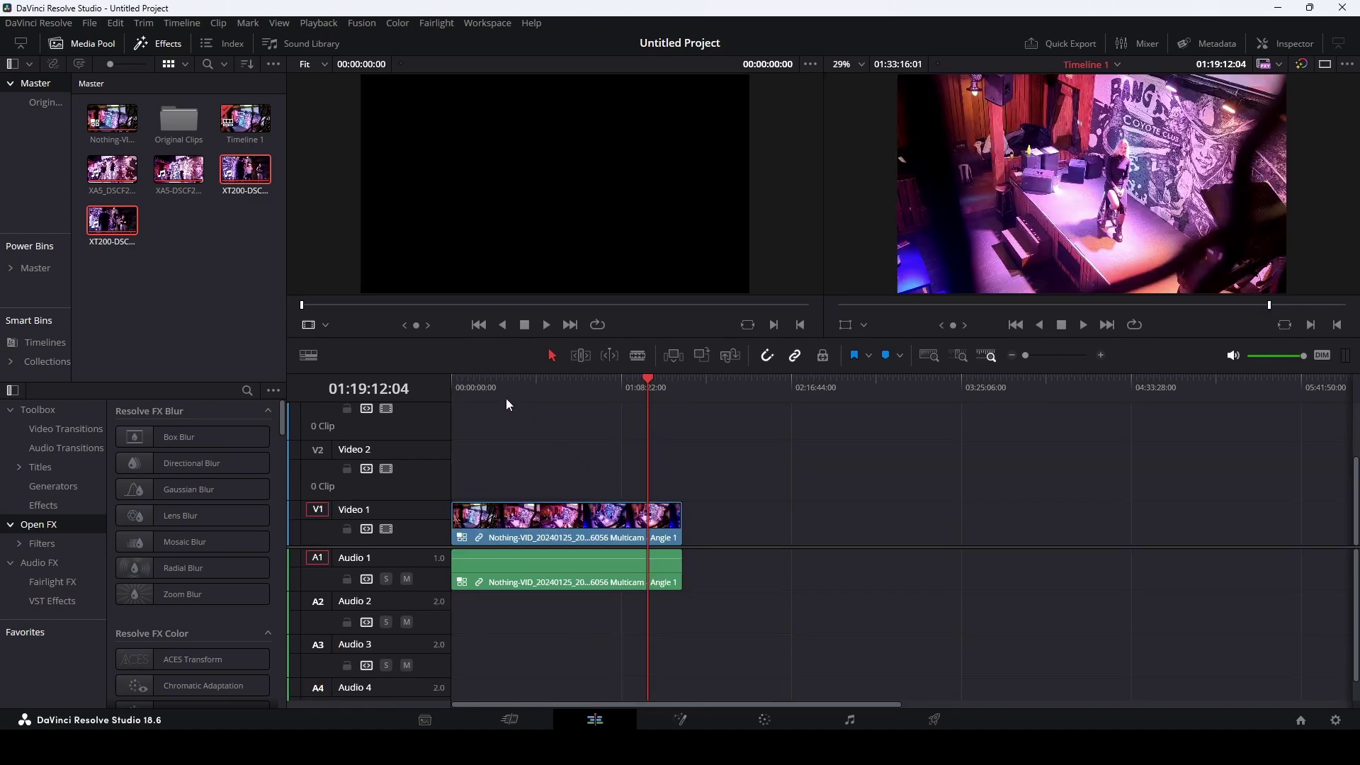
click(316, 325)
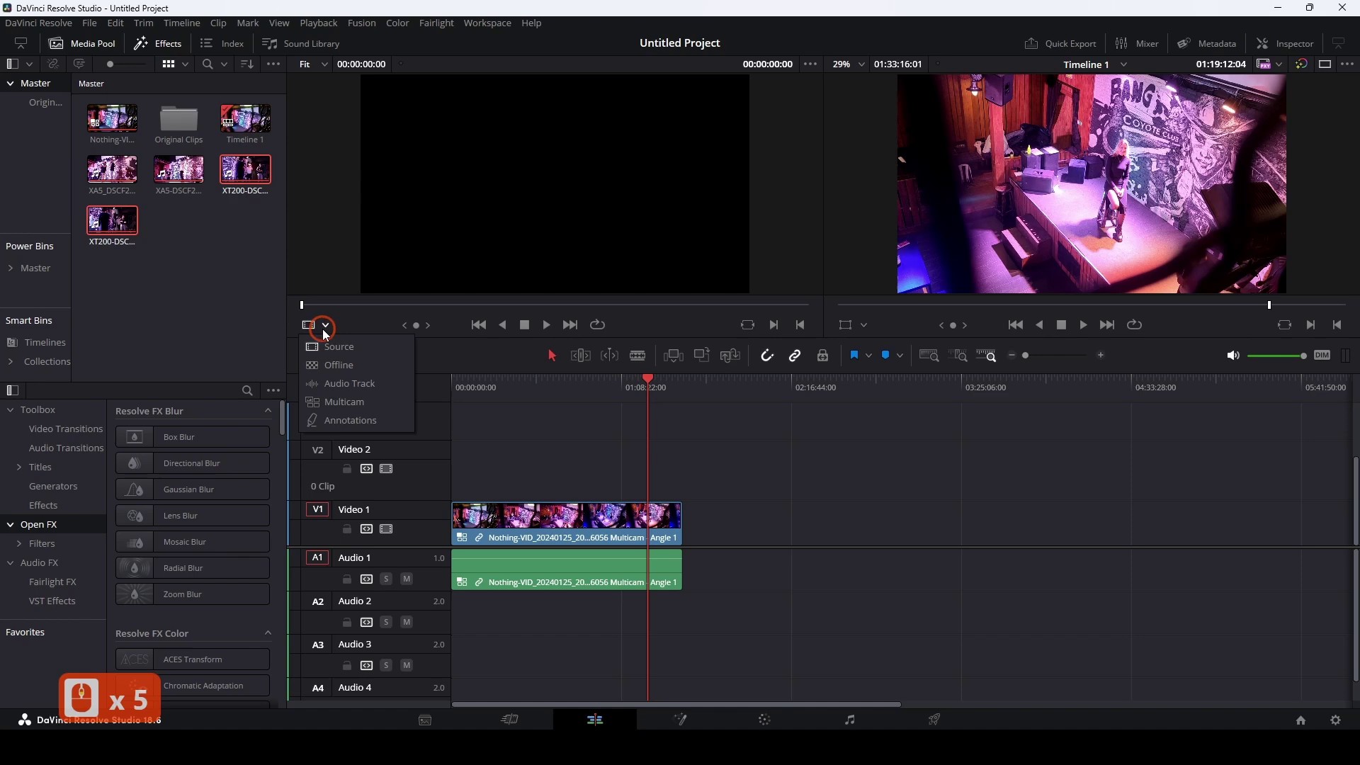
click(343, 404)
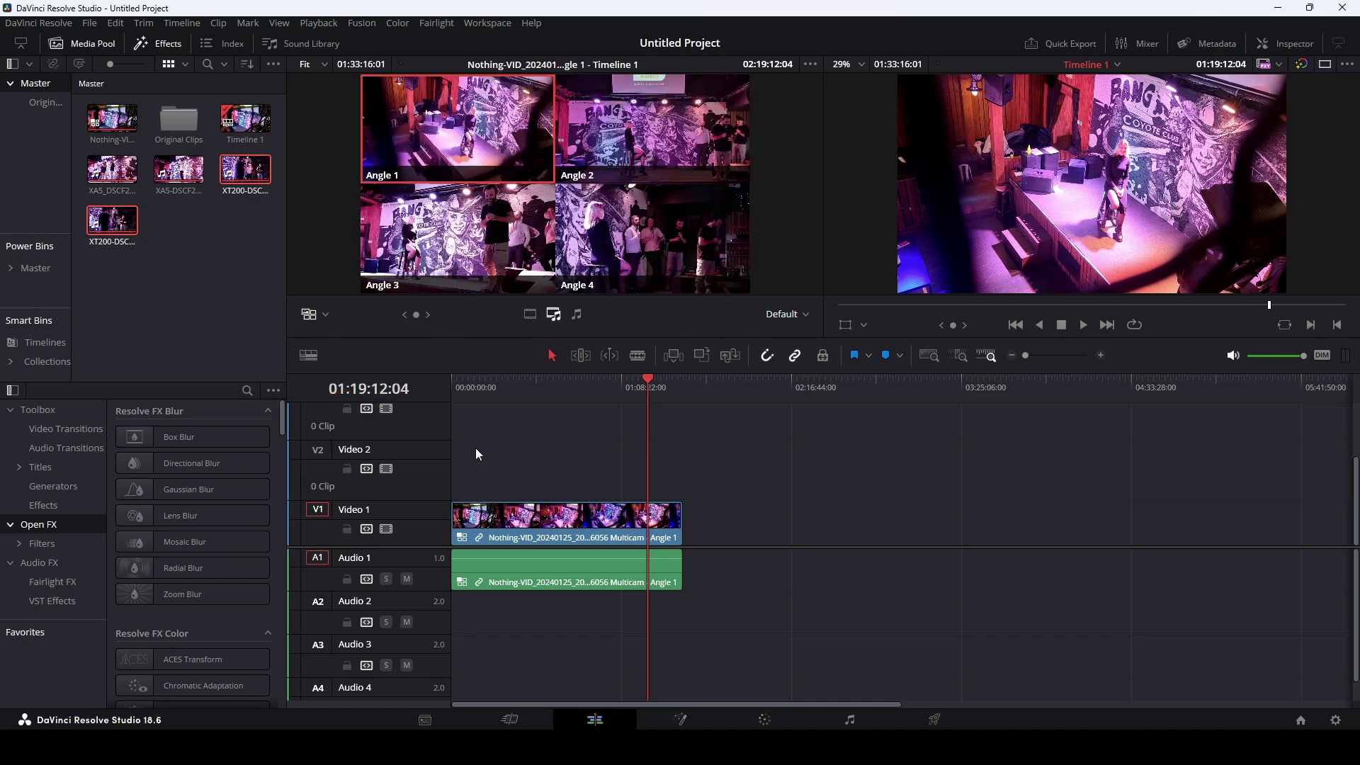
Check the sync of the four camera angles at several points along the multicam clip in Timeline 1.
click(492, 381)
drag(492, 380, 554, 385)
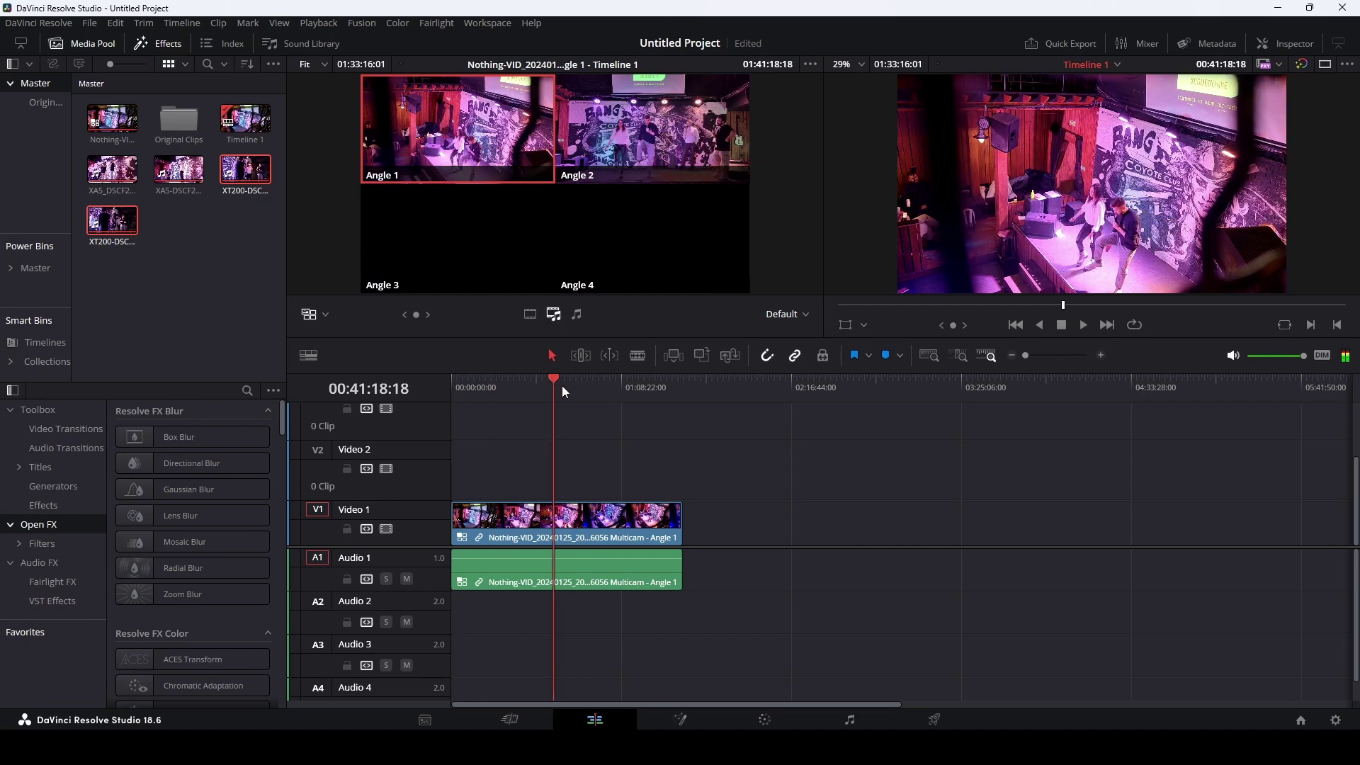
click(644, 389)
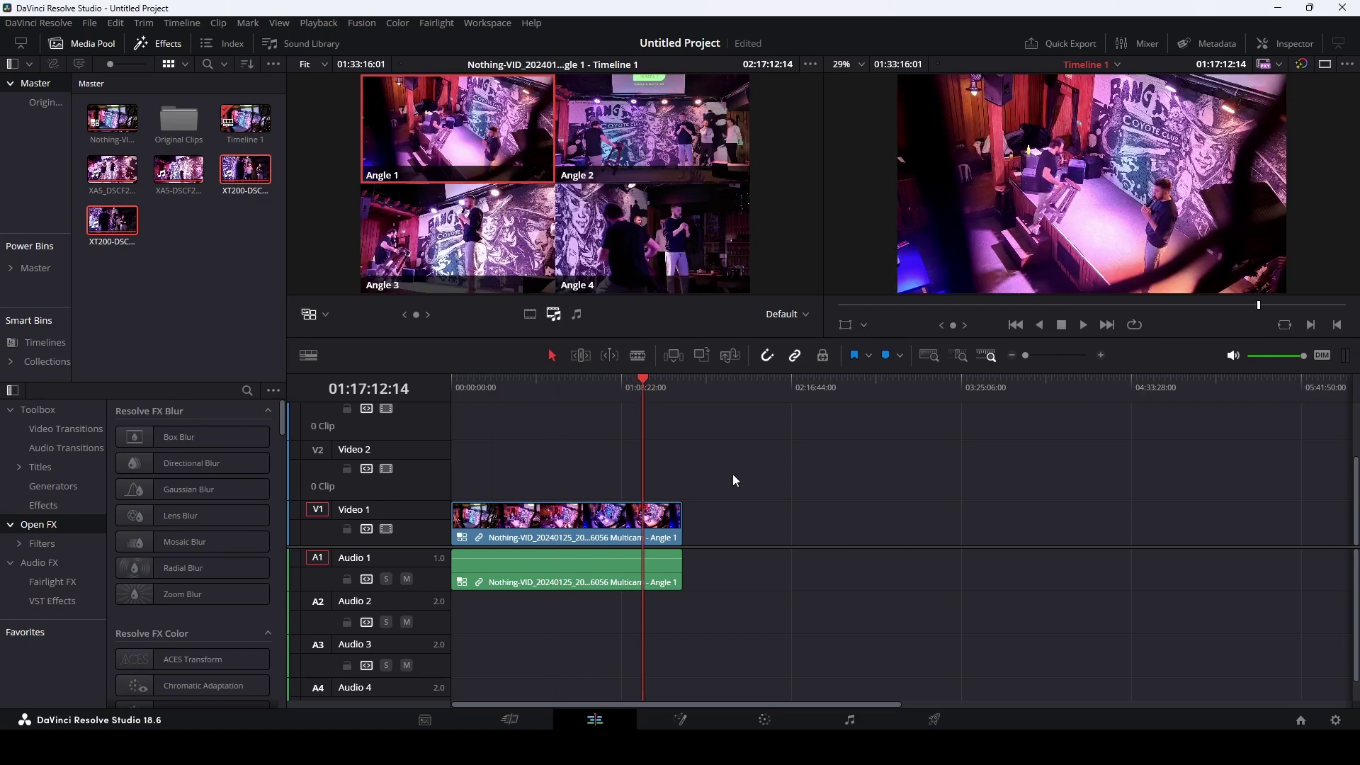
Delete the multicam clip from Timeline 1 and move the loose XA5 and XT200 clips from Master into the Original Clips bin.
drag(728, 453, 630, 619)
key(BackSpace)
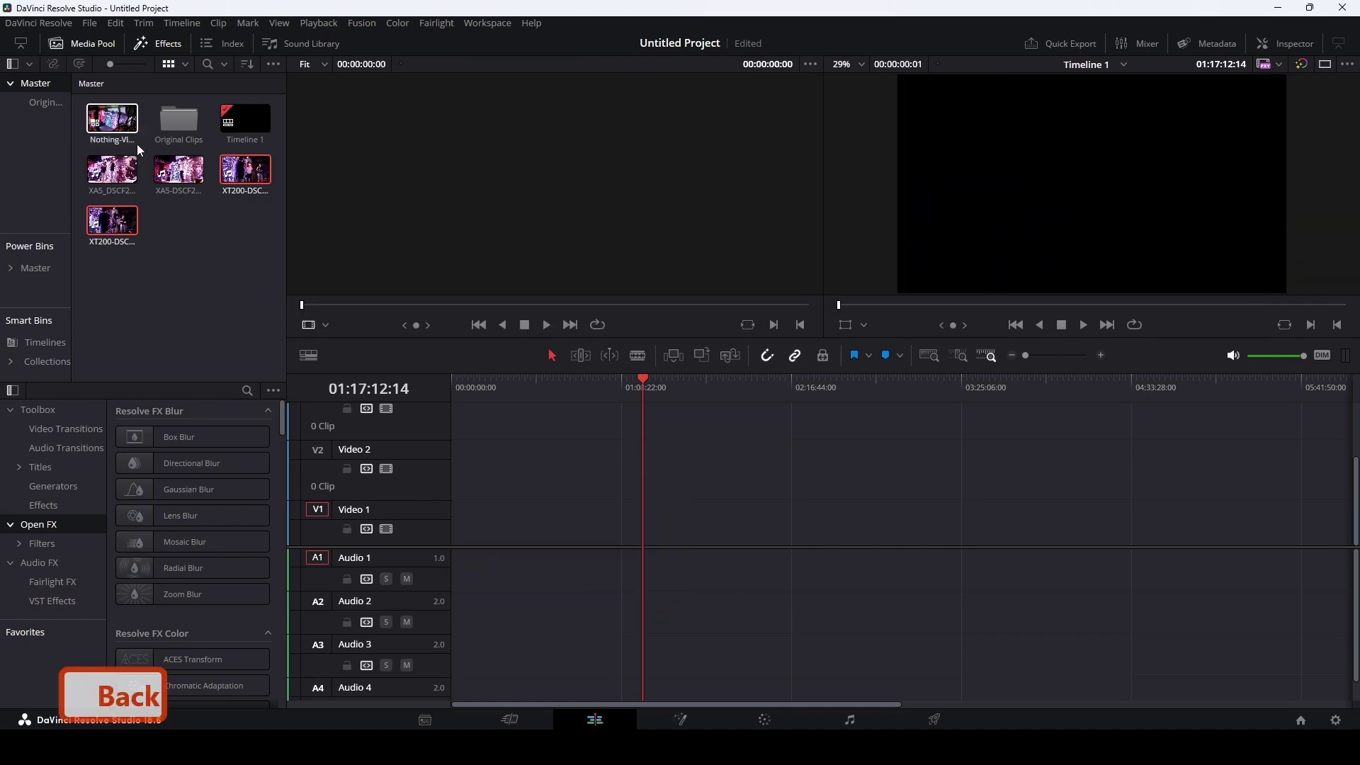
drag(108, 269, 181, 126)
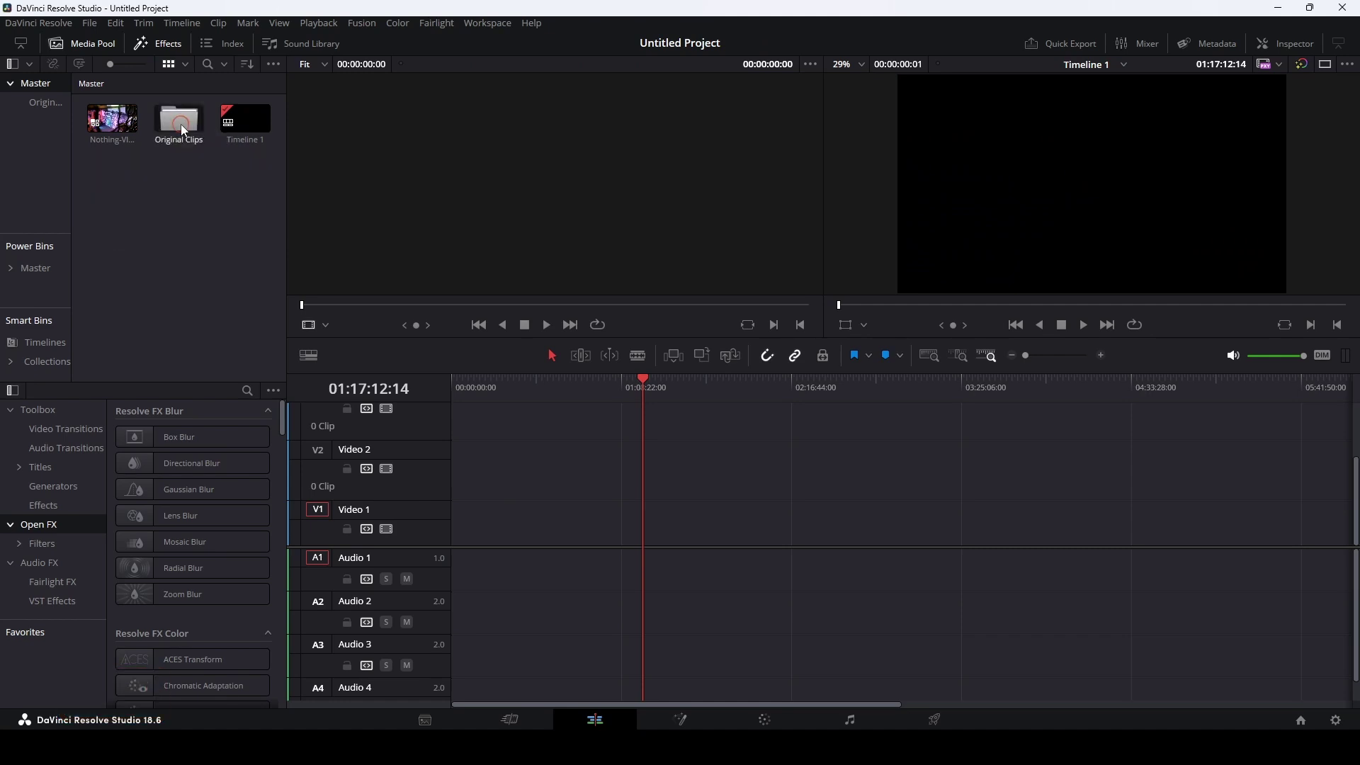
From the Original Clips bin, place the Nothing clip on Video 1 and the P60 clip on Video 2 at the start of Timeline 1.
double_click(181, 125)
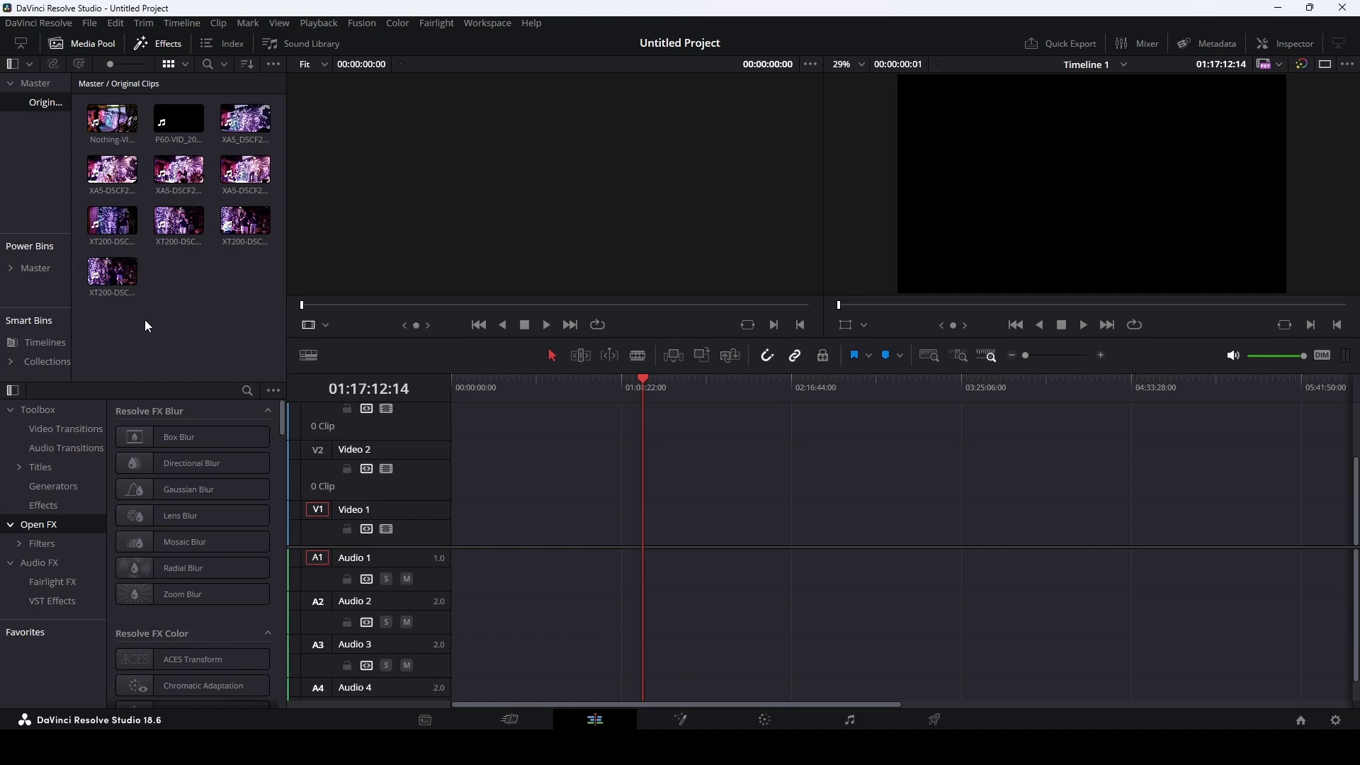
drag(112, 119, 478, 520)
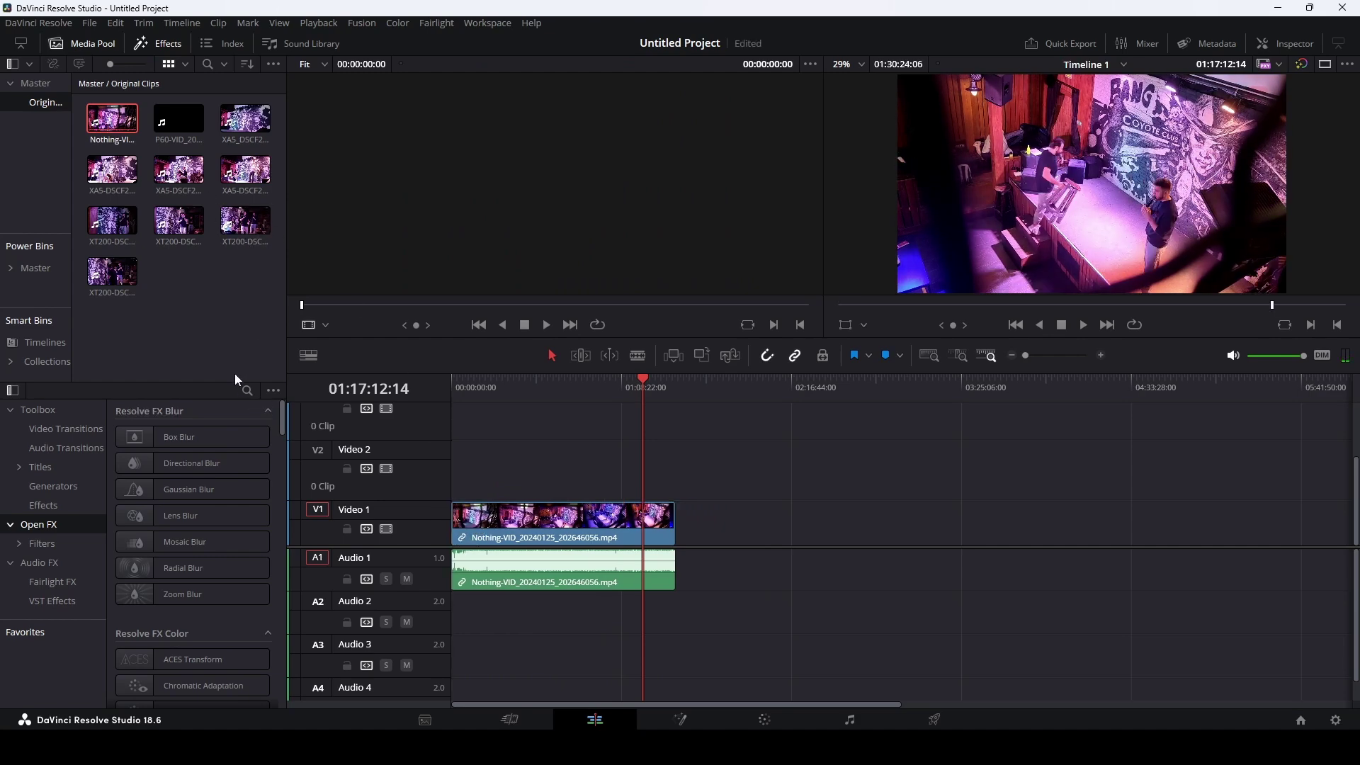
click(189, 124)
drag(189, 124, 454, 487)
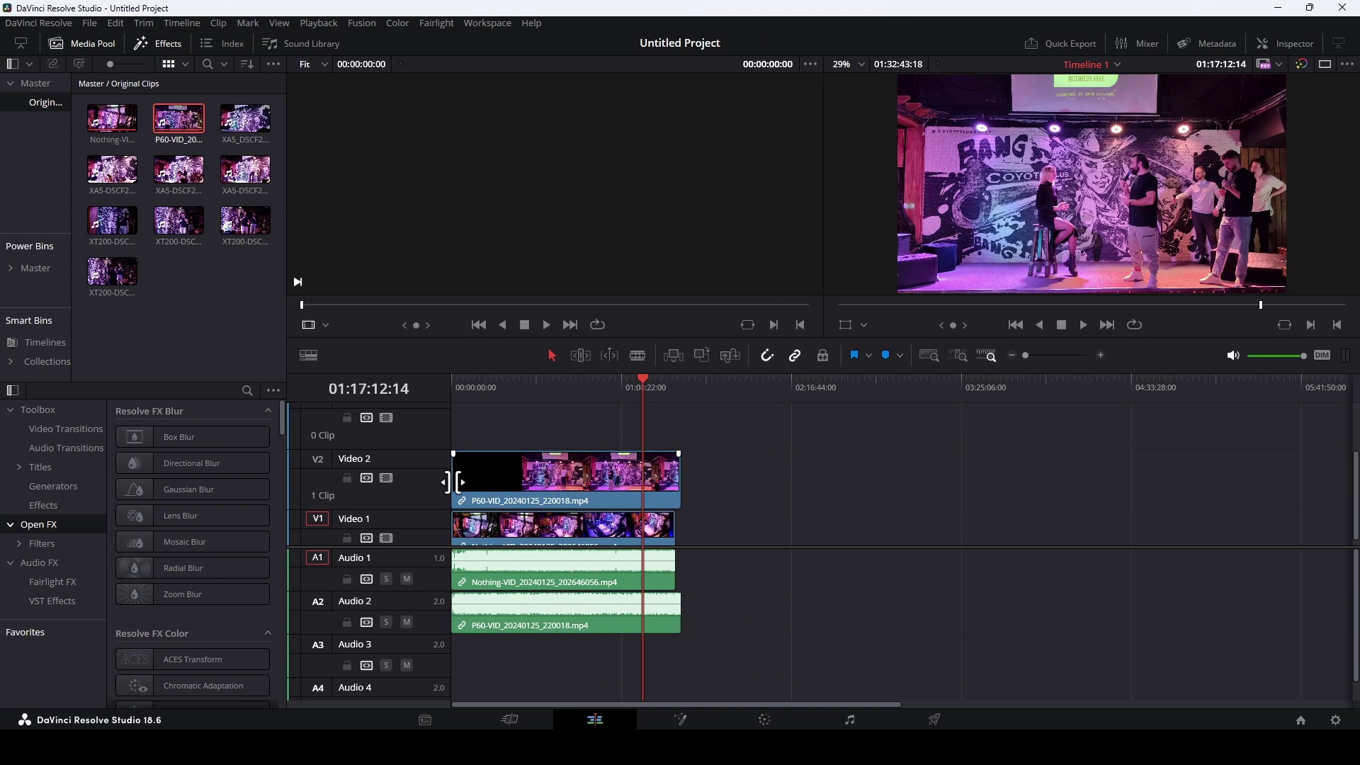
Auto-align the P60 clip on Video 2 with the Nothing clip on Video 1, based on waveform.
drag(721, 467, 646, 538)
right_click(582, 485)
mouse_move(659, 263)
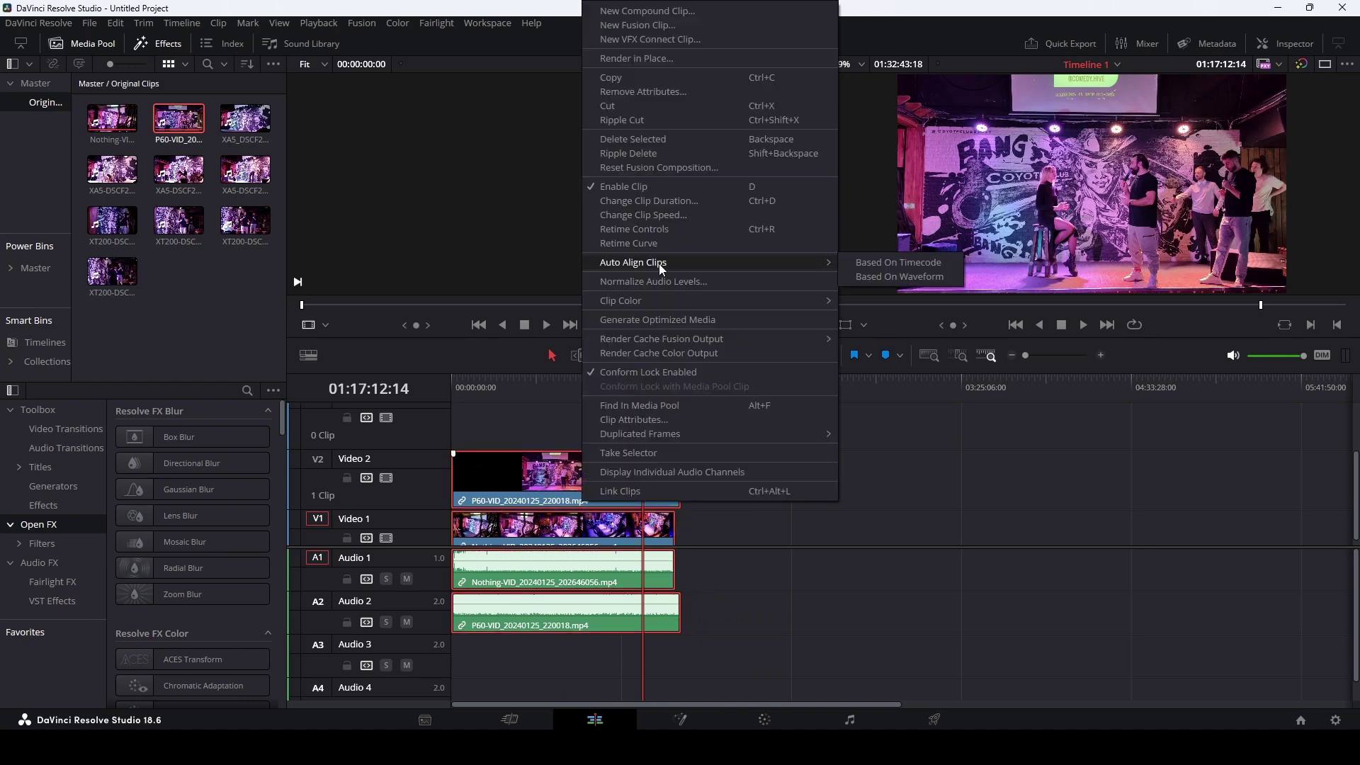
click(901, 277)
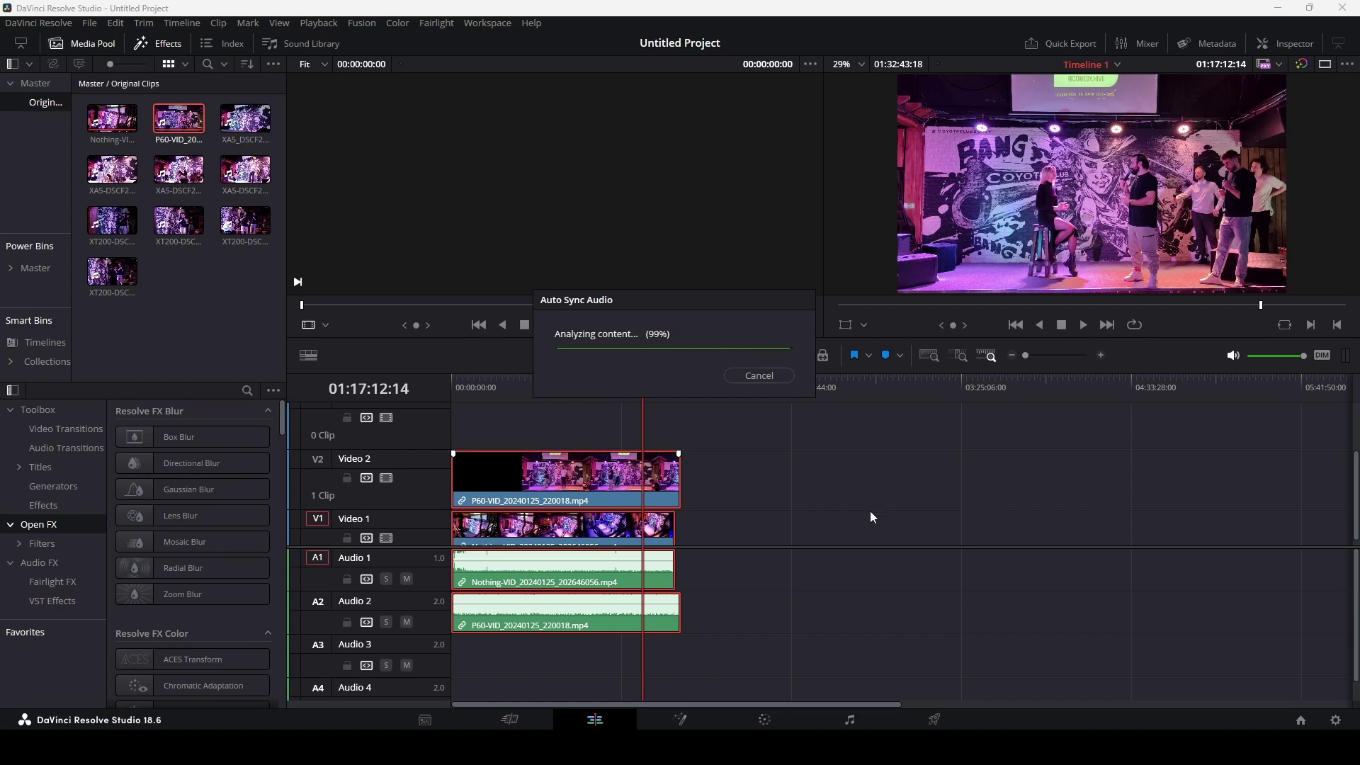
Add the four XA5 clips to the Video 3 track, in the empty area beyond the other clips.
click(245, 118)
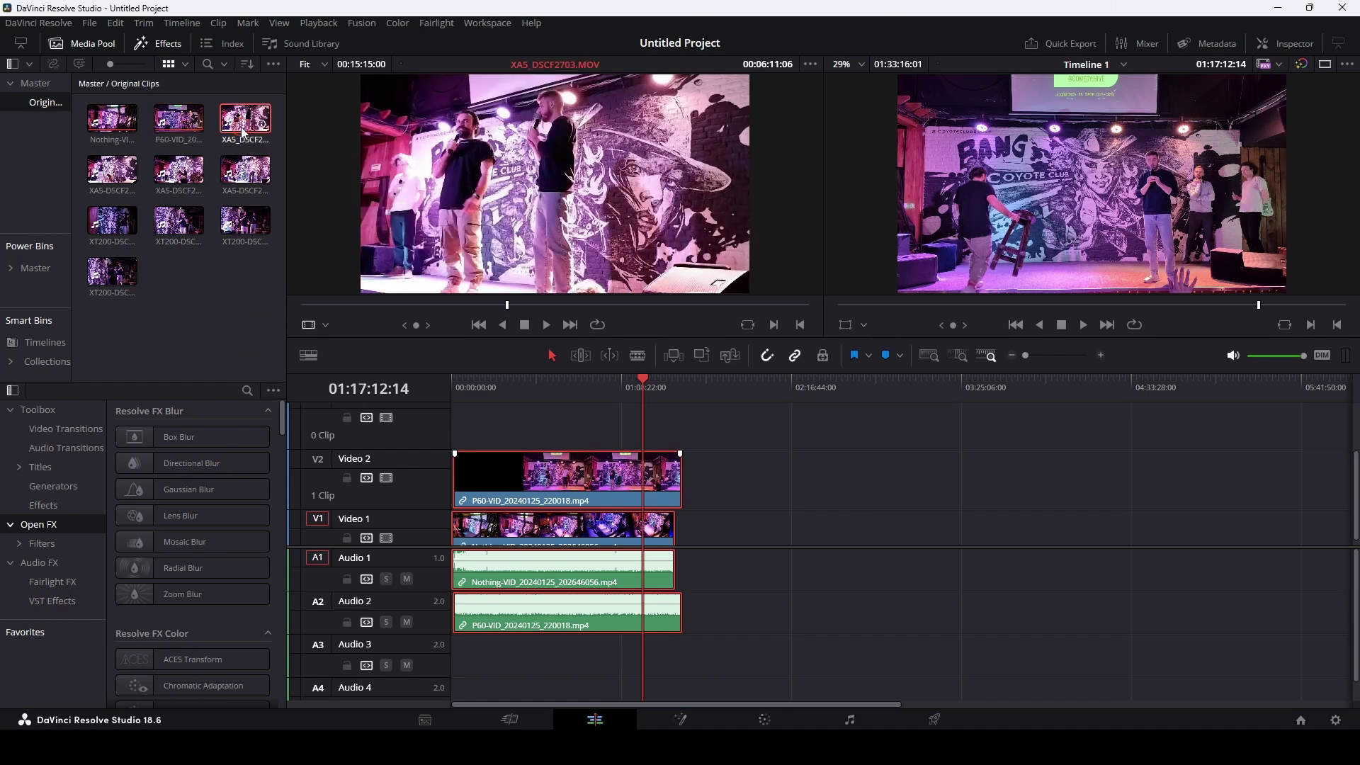
shift+click(248, 178)
drag(248, 183, 761, 441)
click(758, 486)
Auto-align each XA5 clip on Video 3 individually with the P60 clip on Video 2, based on waveform.
click(772, 446)
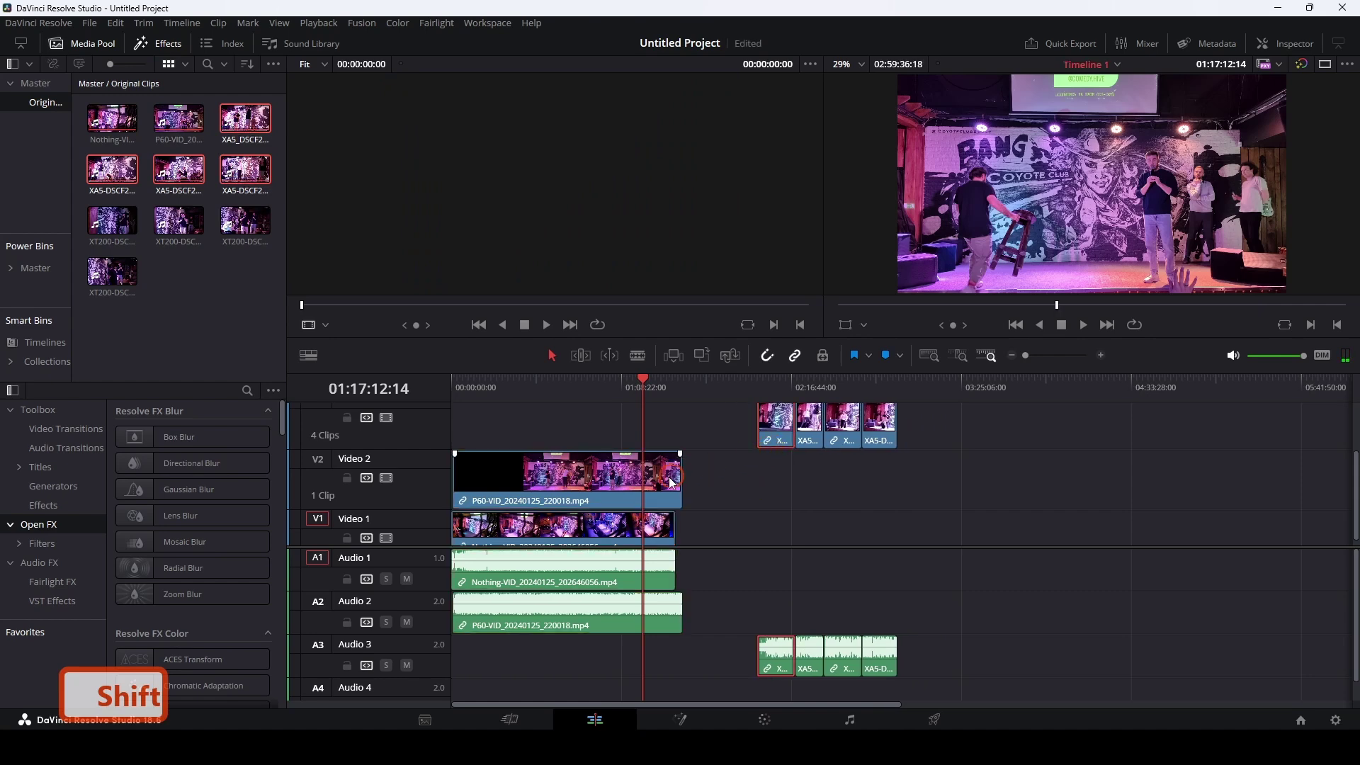
shift+click(610, 494)
right_click(610, 493)
click(884, 274)
ctrl+click(808, 425)
right_click(816, 425)
click(1096, 274)
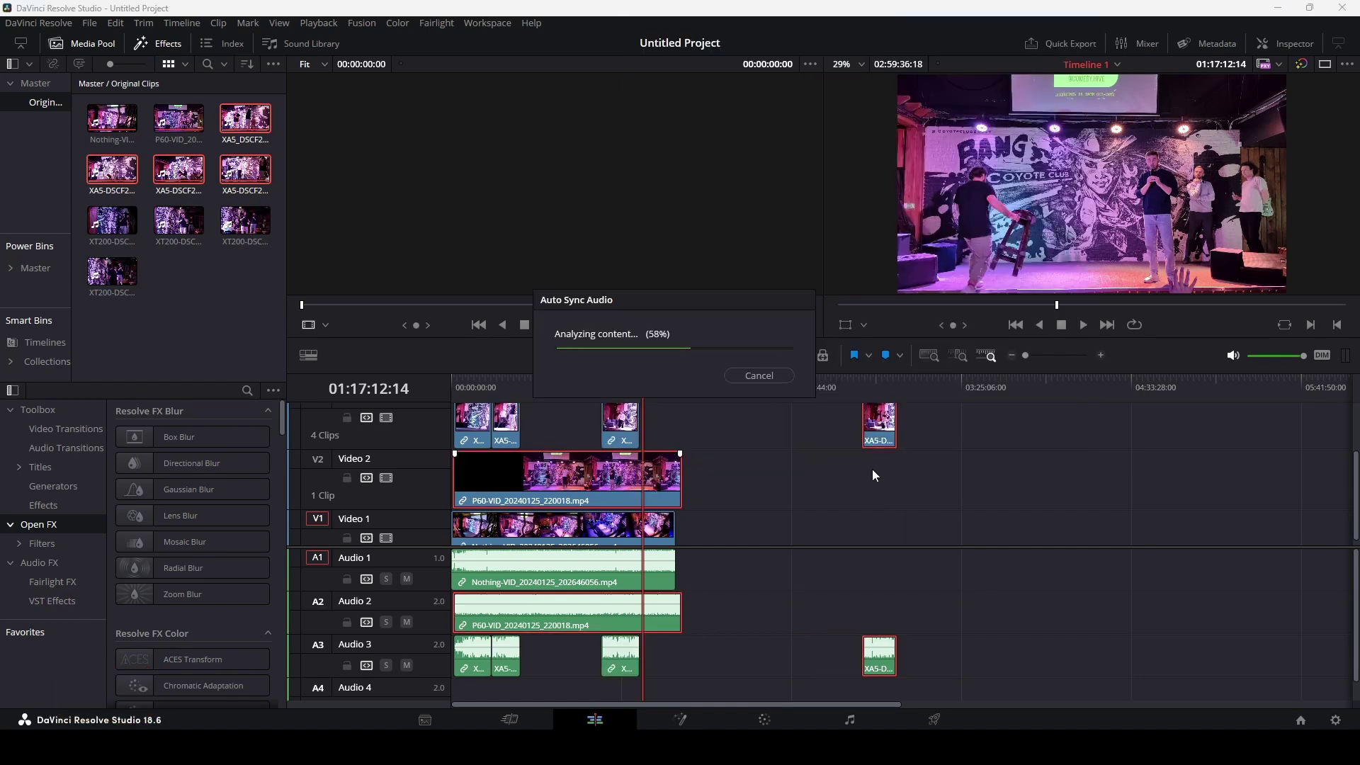
Add the four XT200 clips to the Video 4 track, starting at the playhead.
scroll(712, 478, up, 4)
scroll(713, 480, up, 1)
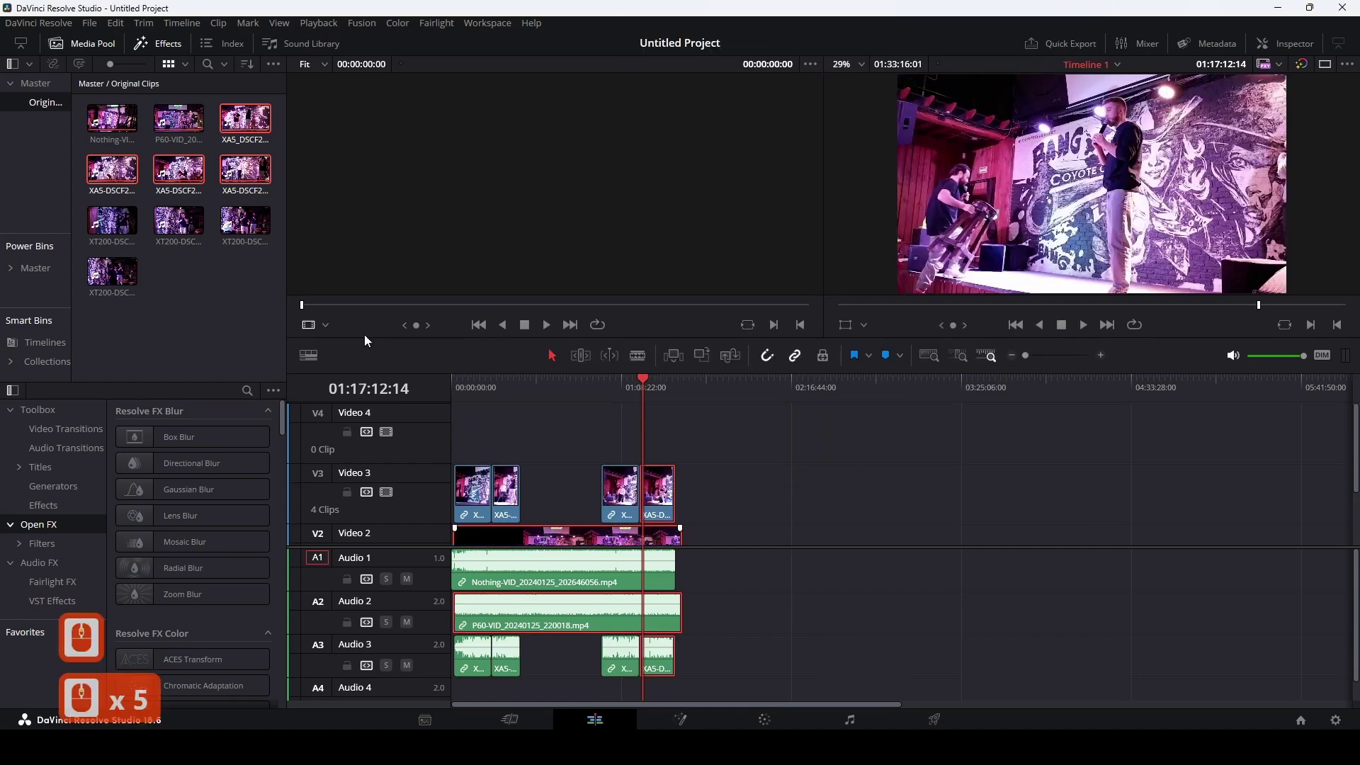
drag(103, 322, 252, 216)
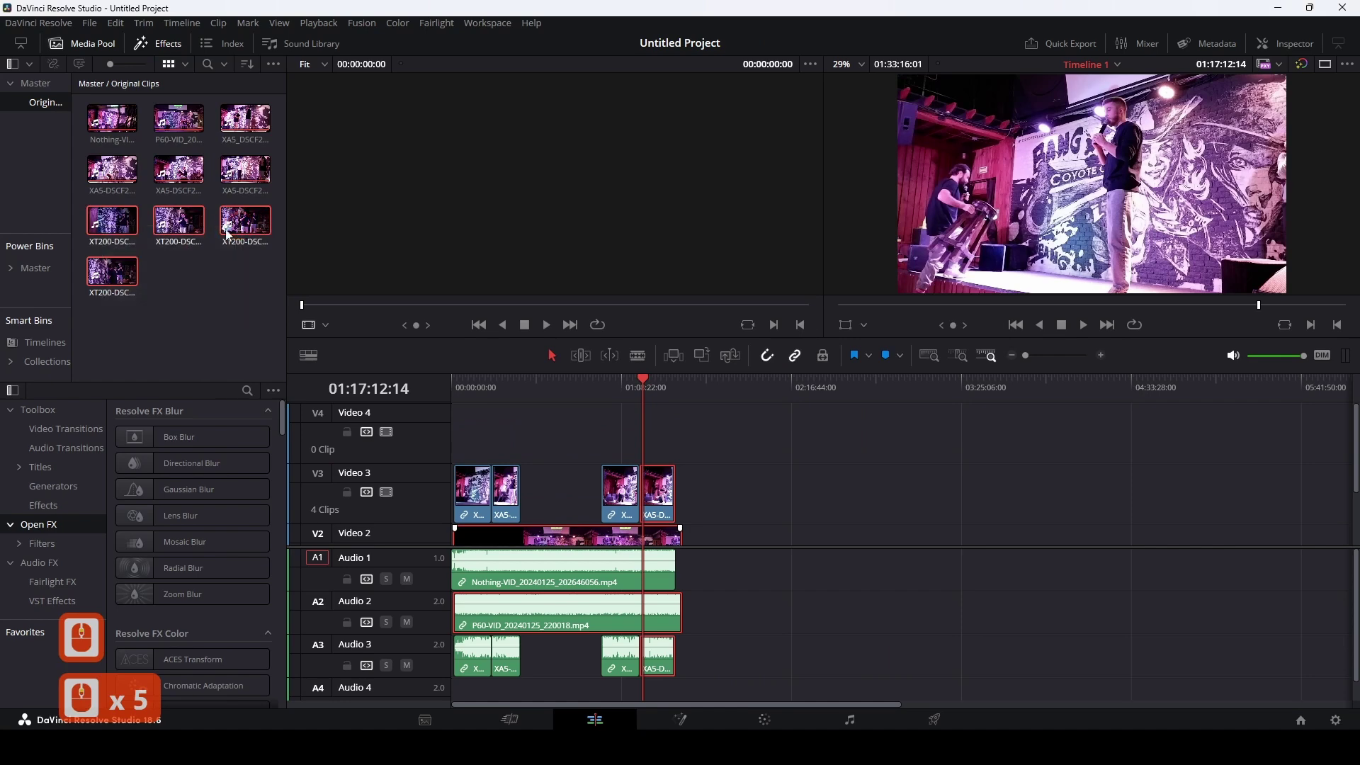
drag(112, 230, 650, 424)
Auto-align each XT200 clip on Video 4 individually with the P60 clip on Video 2, based on waveform.
right_click(599, 522)
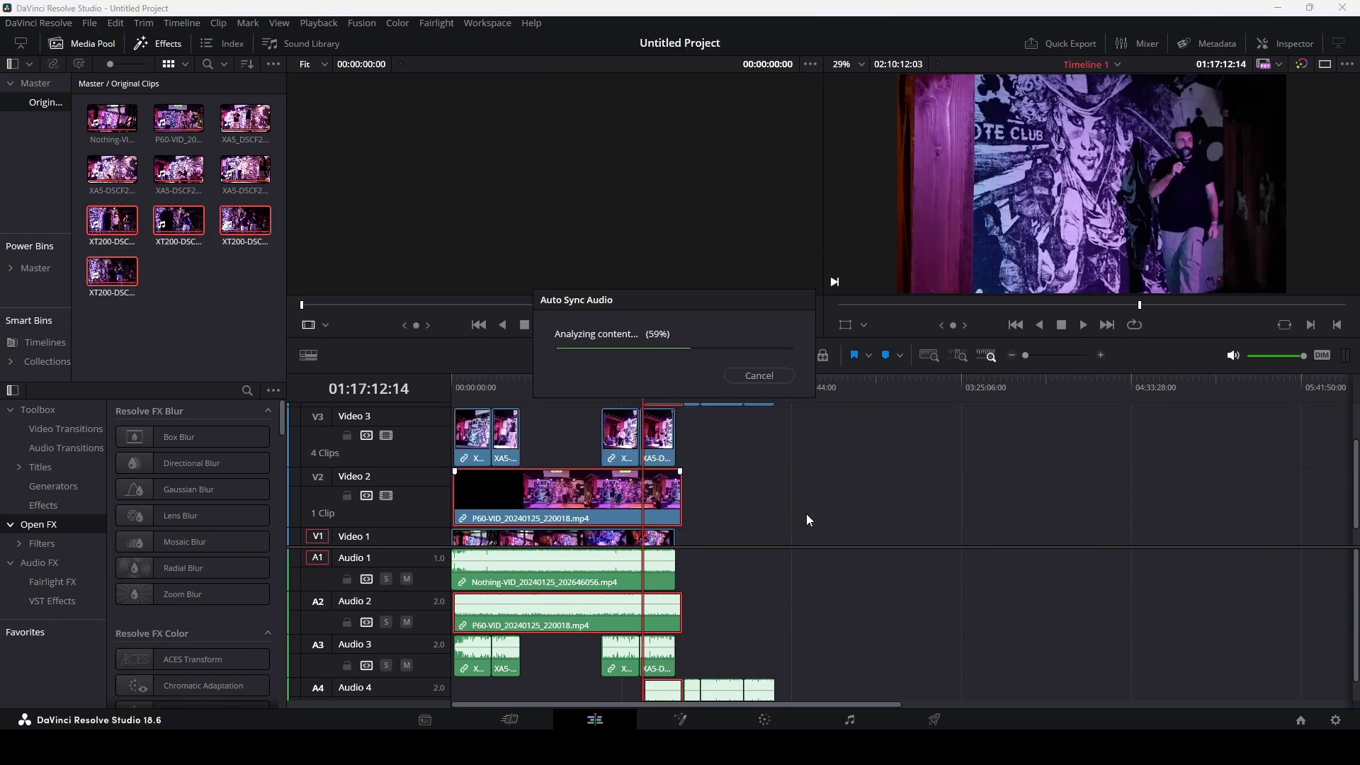
mouse_move(815, 285)
click(912, 297)
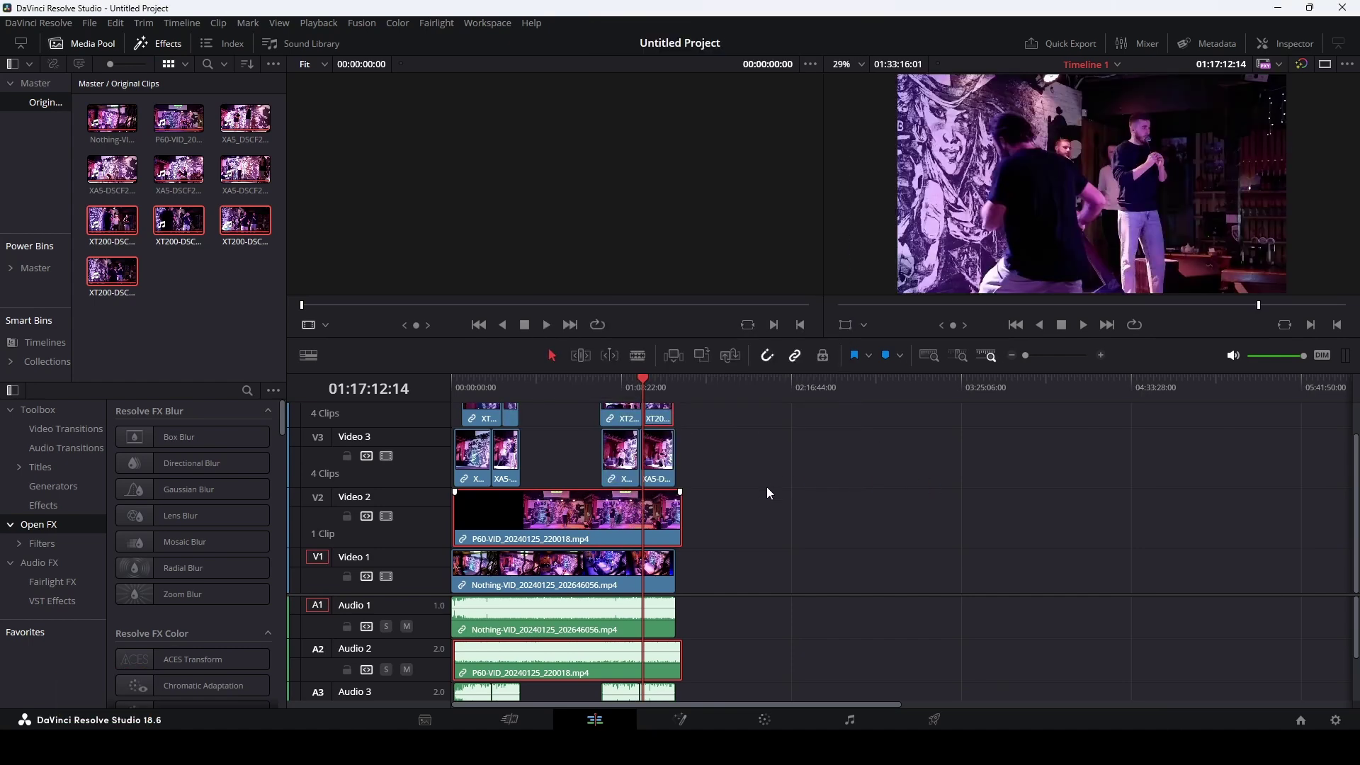
Examine the alignment of all four cameras' clips across the video and audio tracks of Timeline 1.
scroll(729, 508, down, 2)
scroll(729, 508, up, 7)
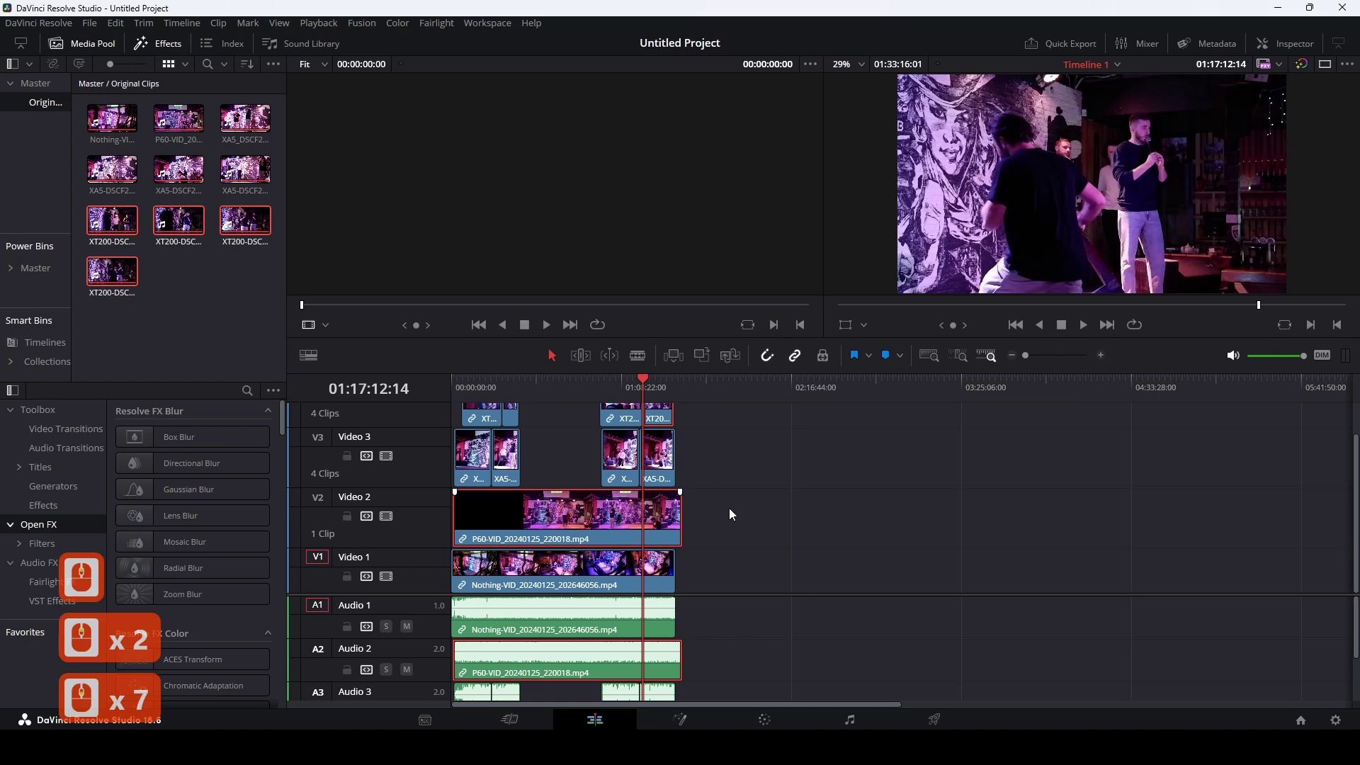
click(770, 529)
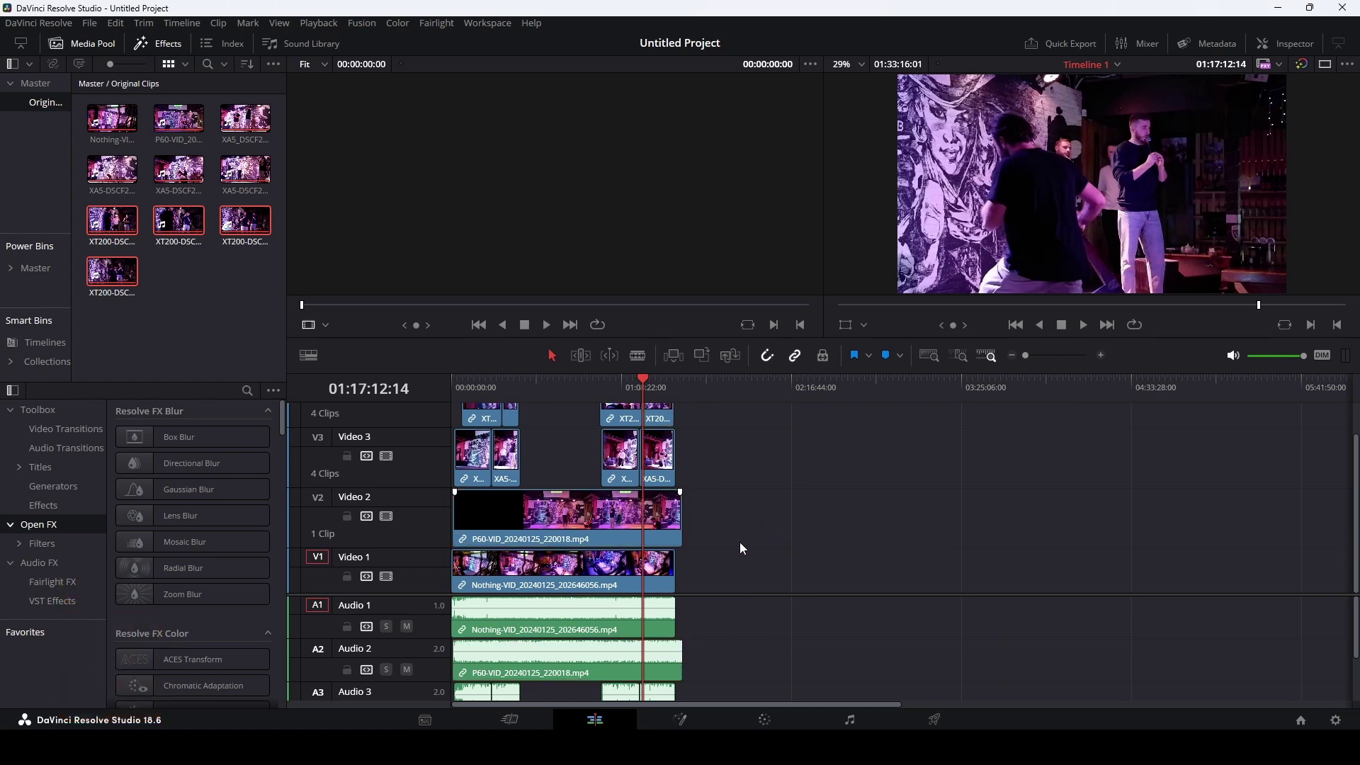
scroll(733, 542, down, 2)
scroll(734, 542, up, 5)
scroll(733, 542, down, 8)
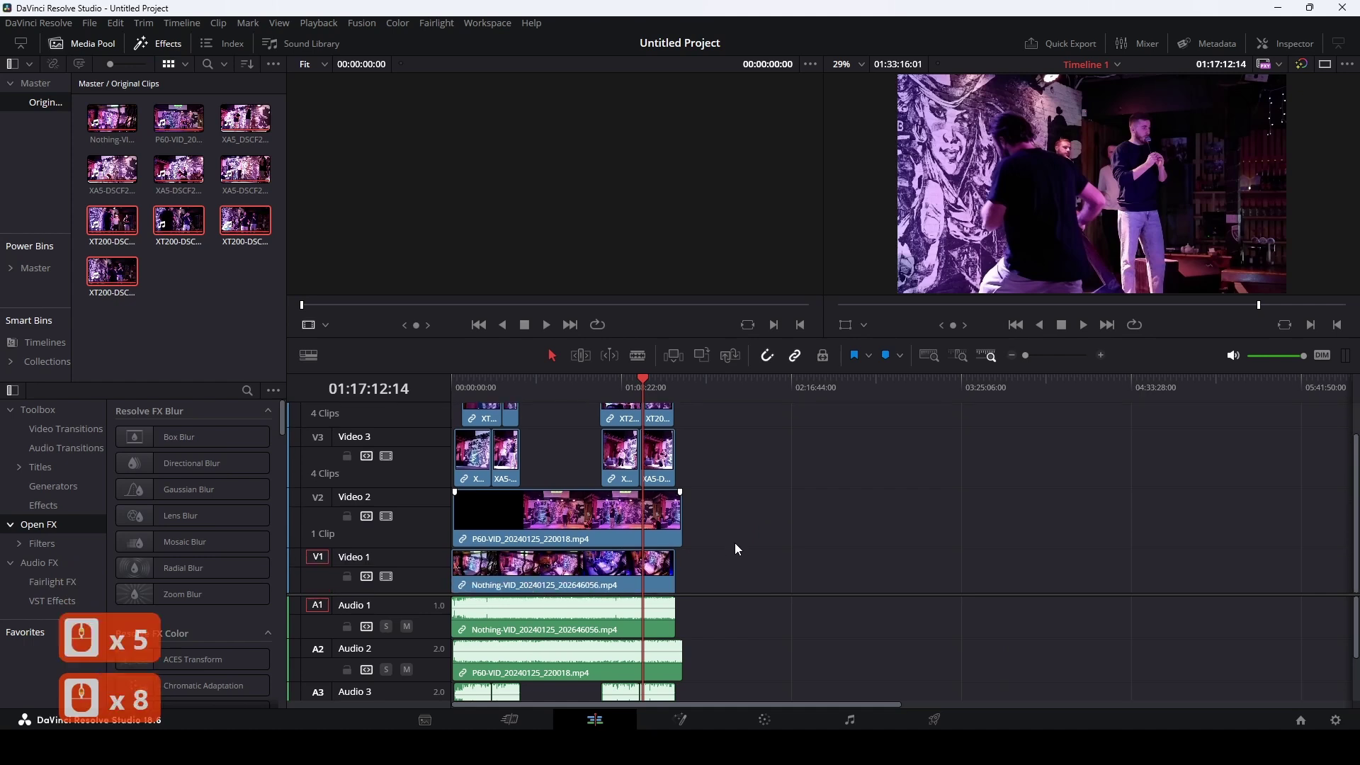
scroll(734, 543, up, 2)
scroll(734, 542, down, 4)
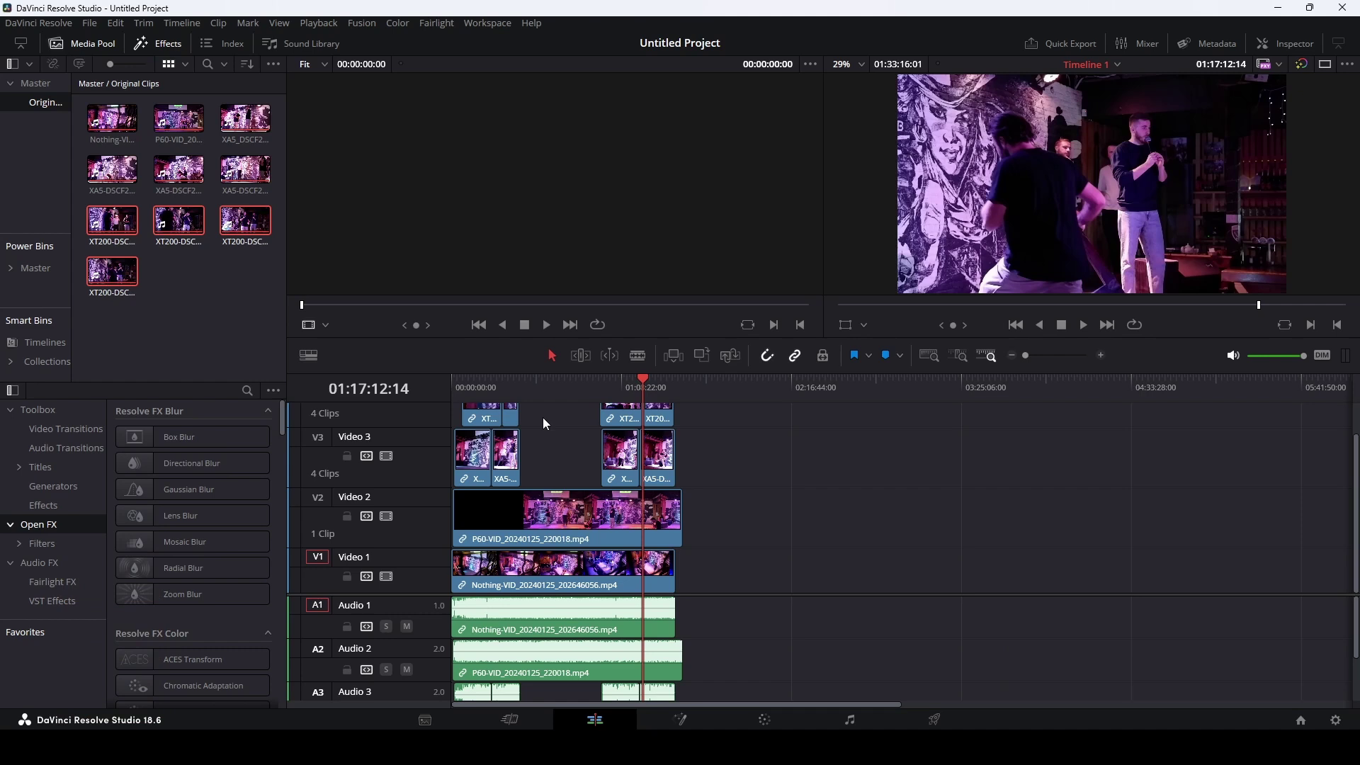
Combine all camera clips on Timeline 1 into a new compound clip named "multi".
drag(712, 411, 470, 597)
right_click(489, 515)
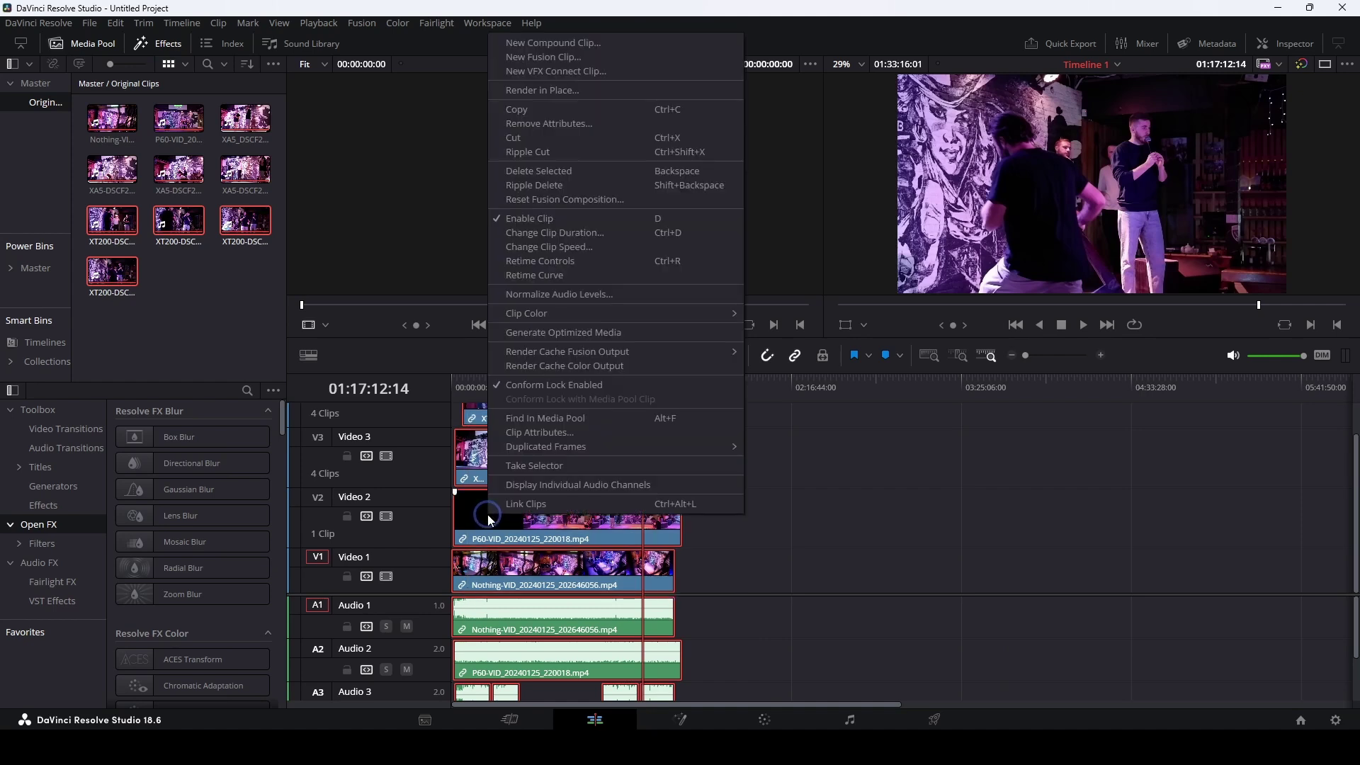
click(579, 41)
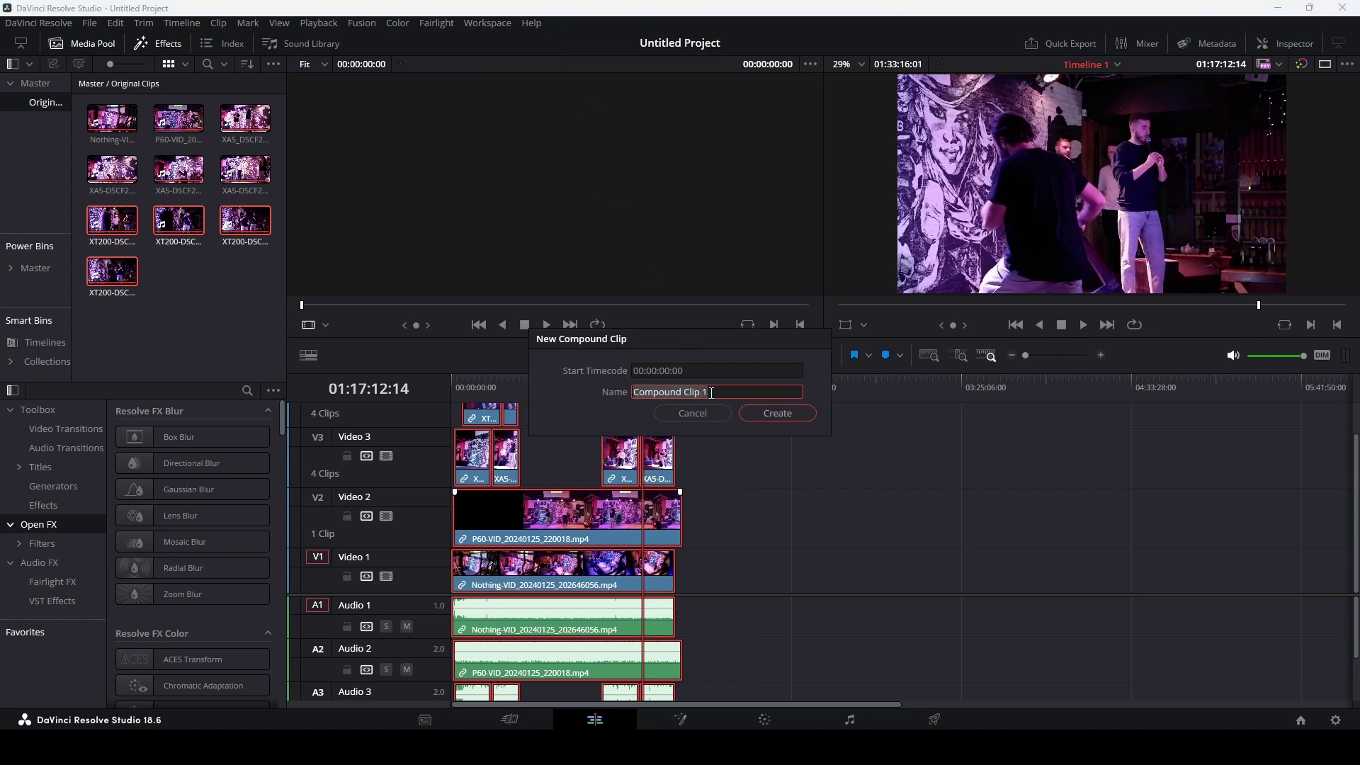
key(shift)
text(multi)
key(Home)
click(763, 418)
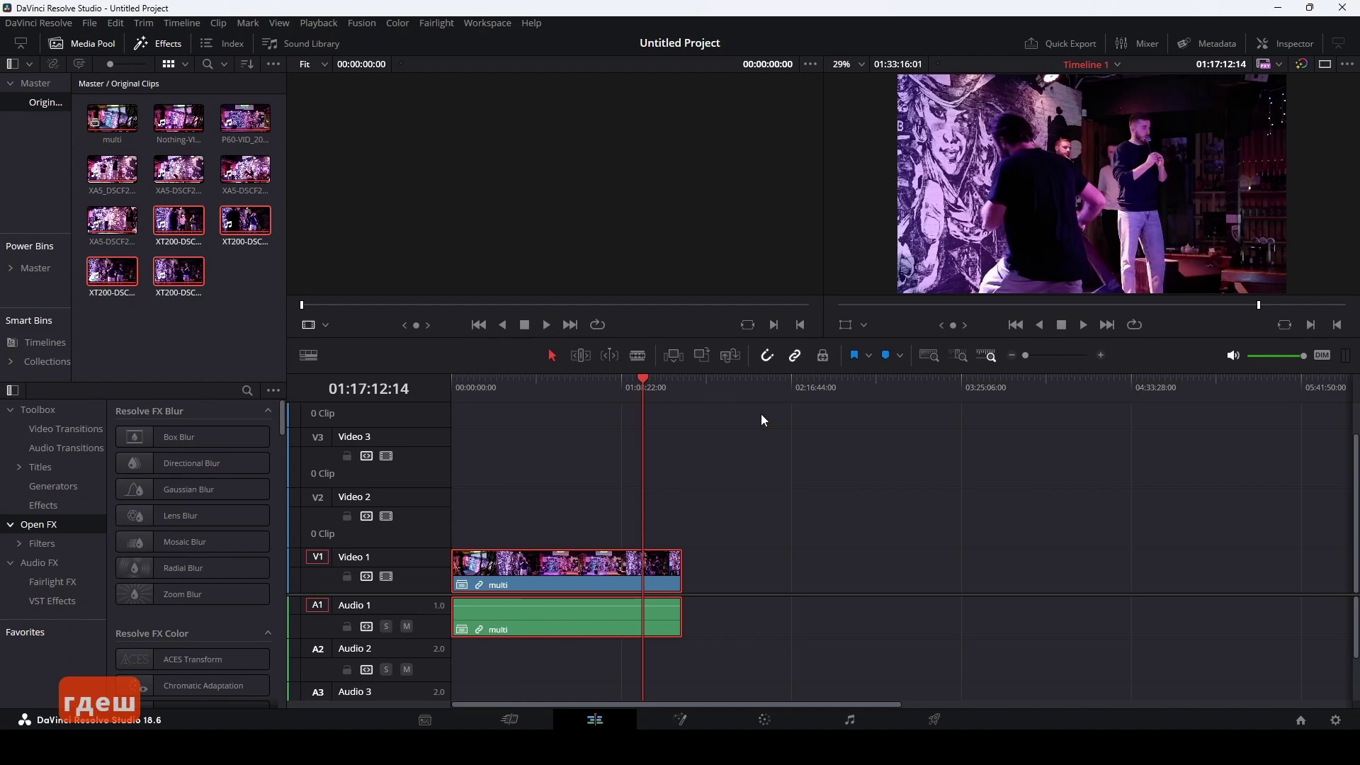
Preview the compound clip in the source viewer, then try the viewer's Multicam mode with the playhead at 00:27:03:27.
click(111, 129)
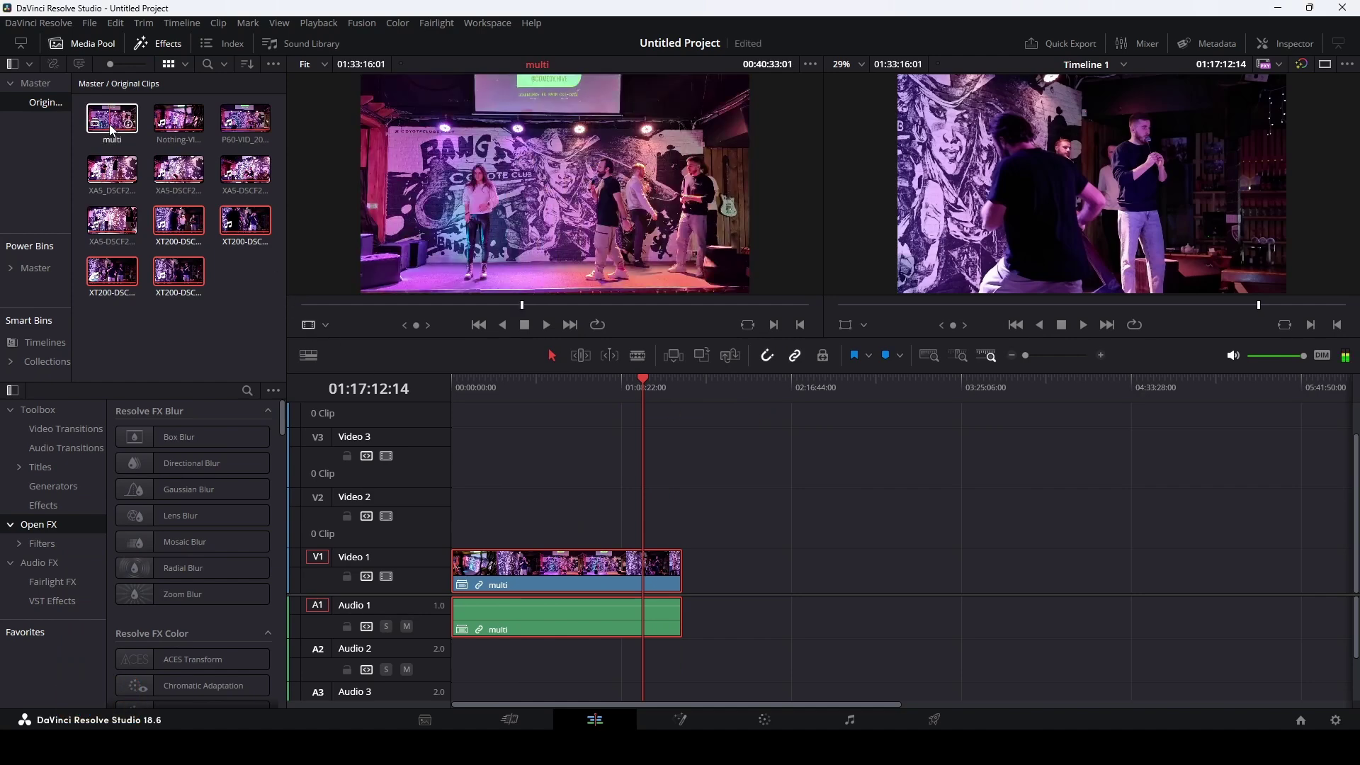
click(606, 530)
drag(586, 493, 521, 545)
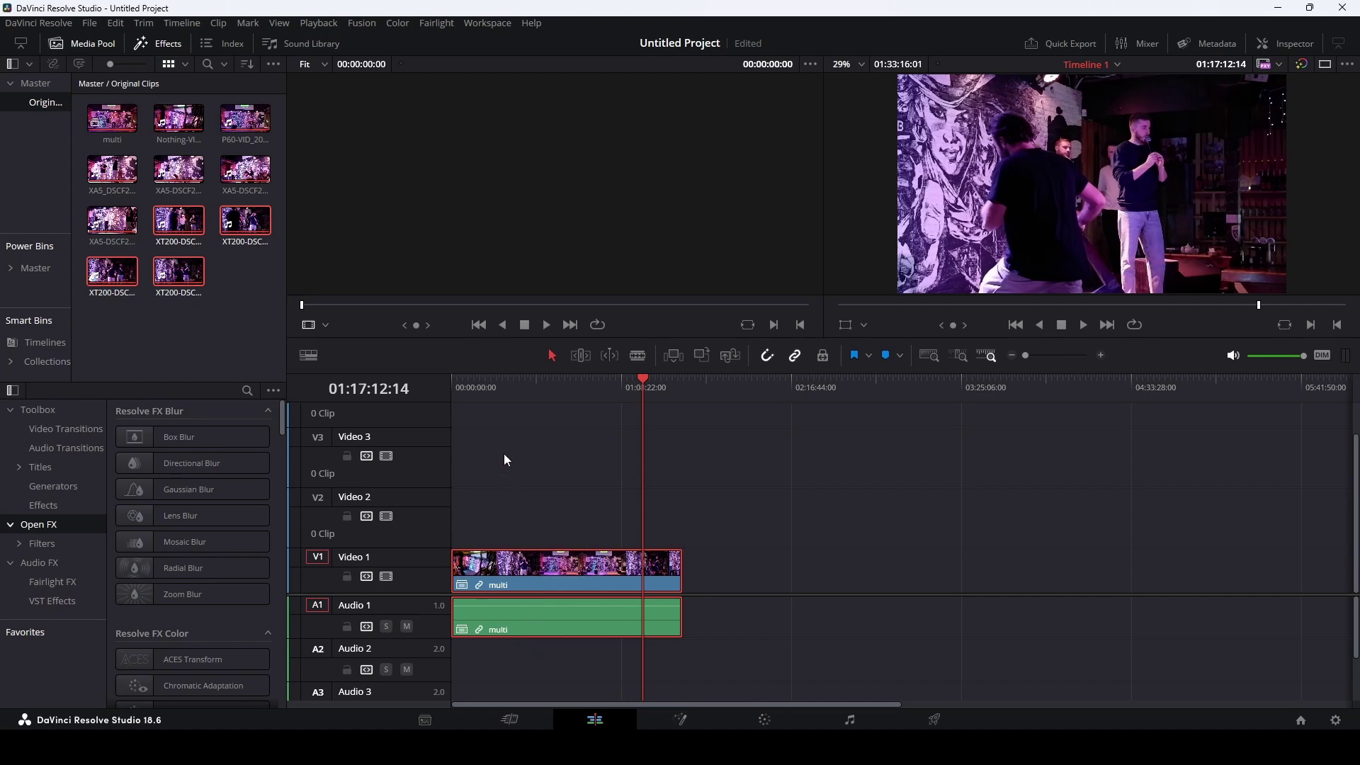
click(320, 325)
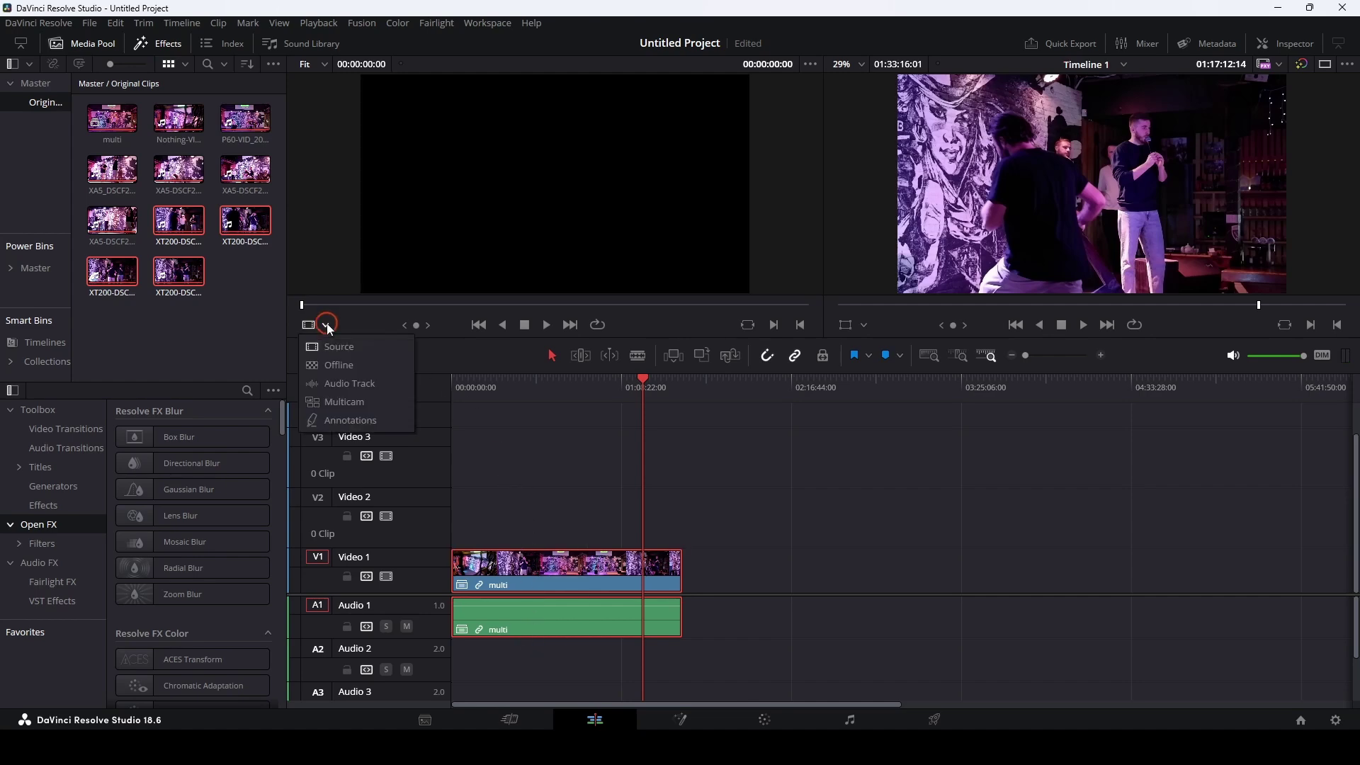
click(342, 402)
click(563, 385)
click(518, 388)
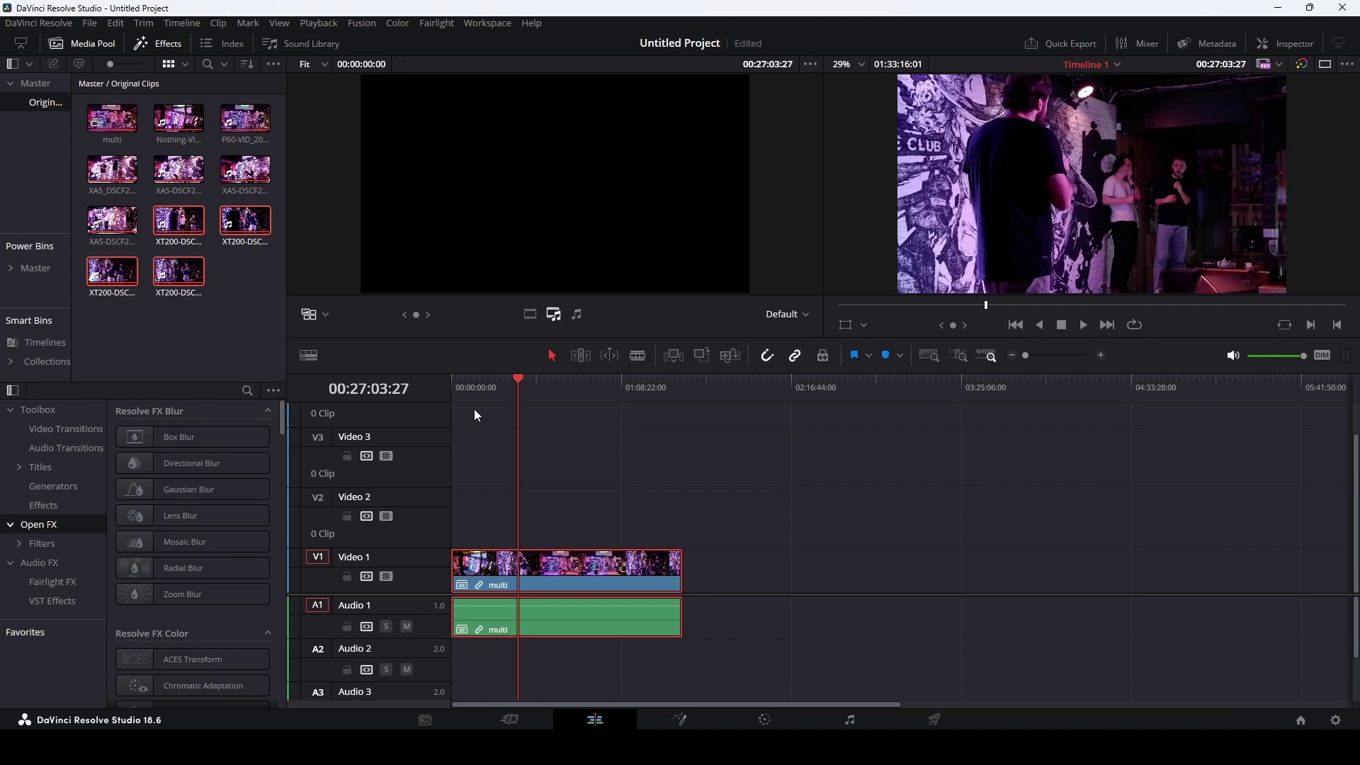
Convert the "multi" compound clip in the media pool to a multicam clip.
click(112, 119)
right_click(112, 120)
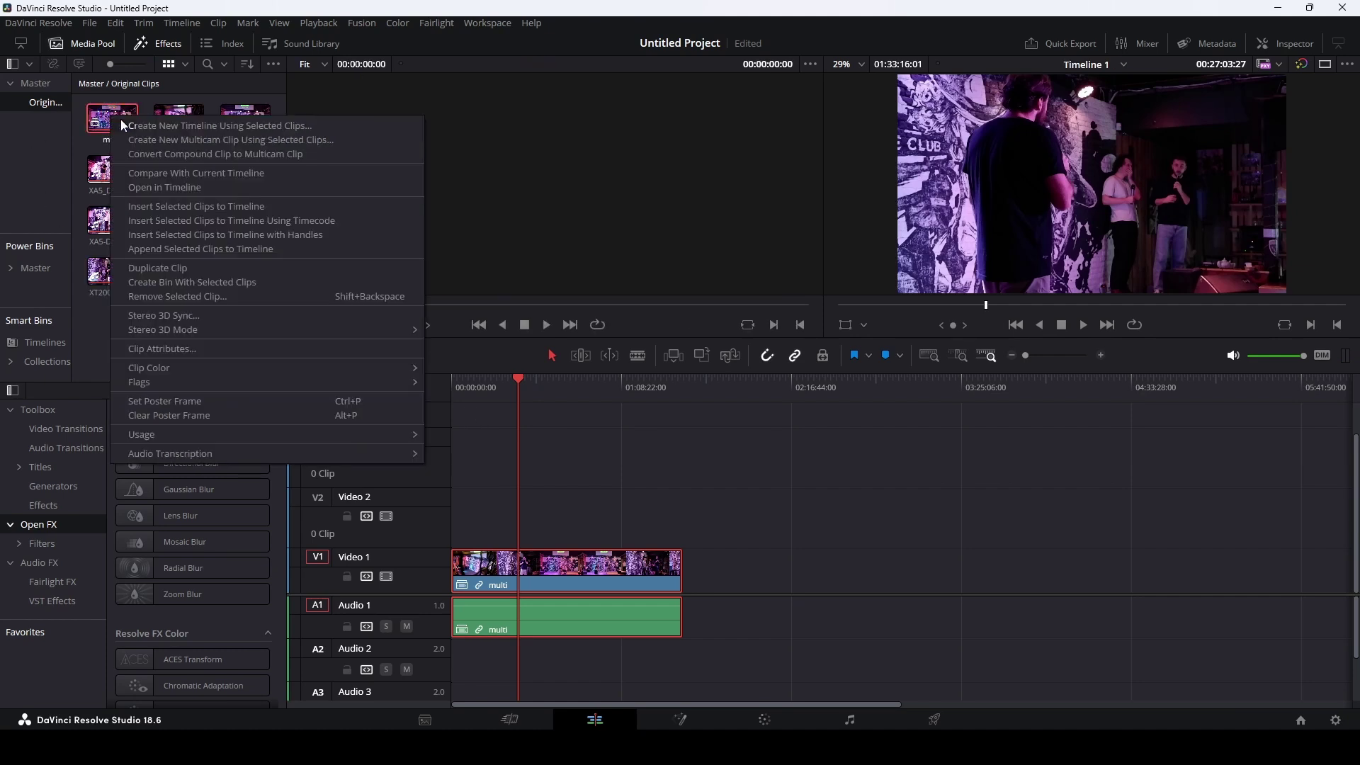
click(174, 154)
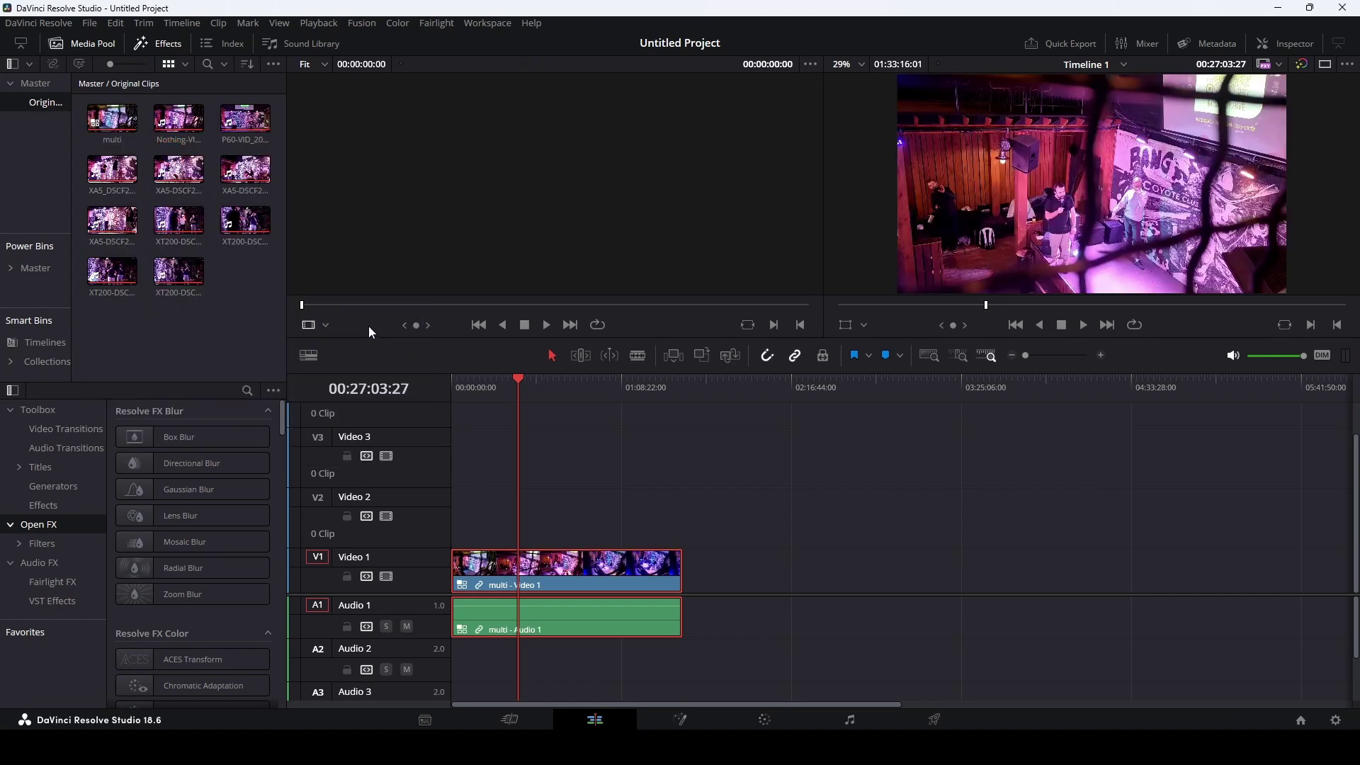
Show the camera angles by setting the source viewer to Multicam mode, and move the playhead to the start of Timeline 1.
click(323, 325)
click(337, 405)
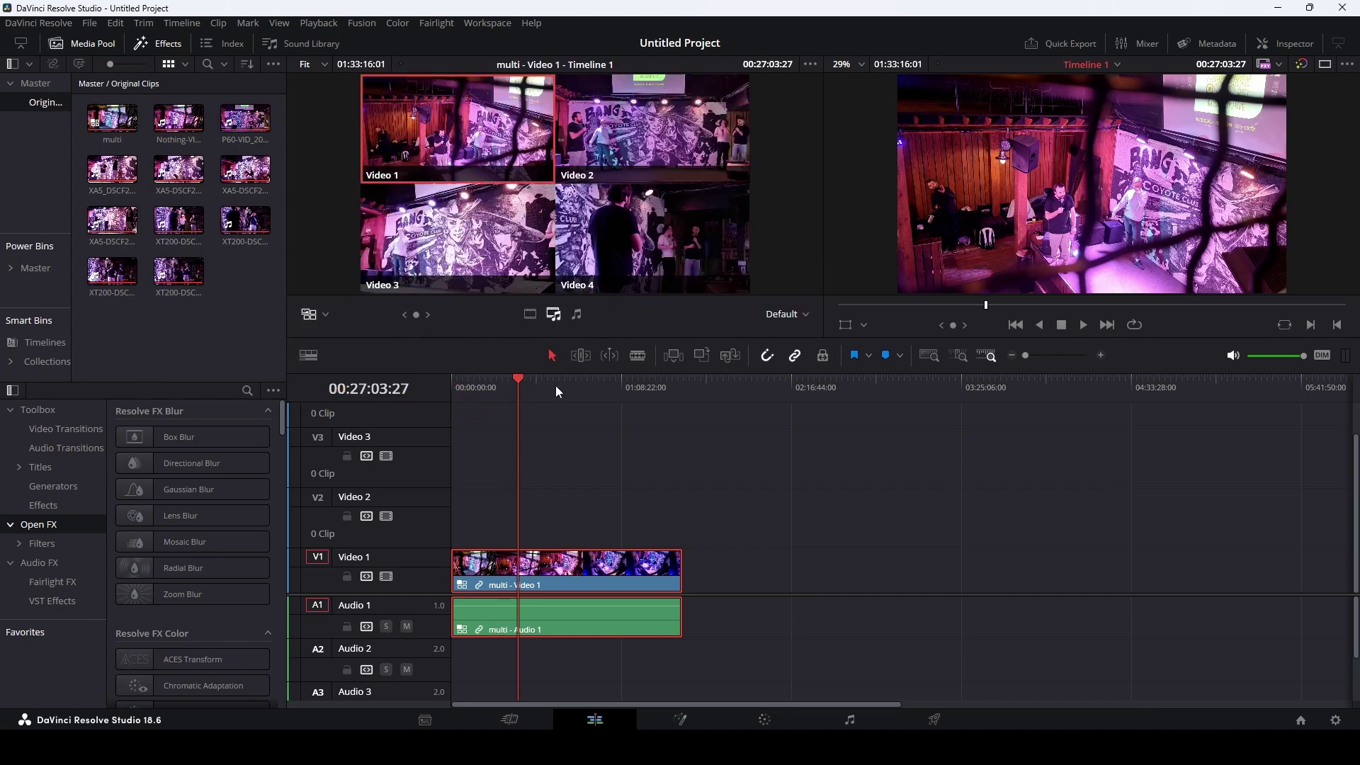
drag(500, 395, 404, 388)
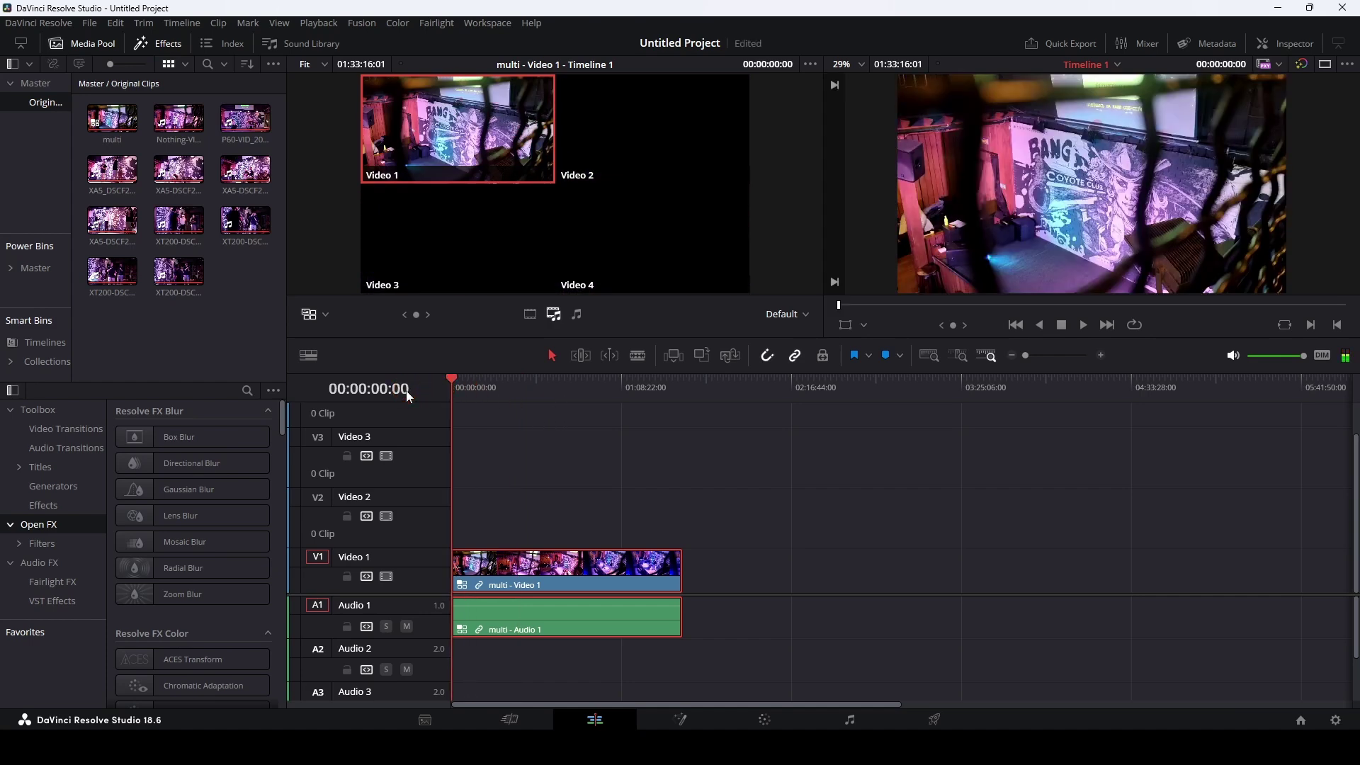